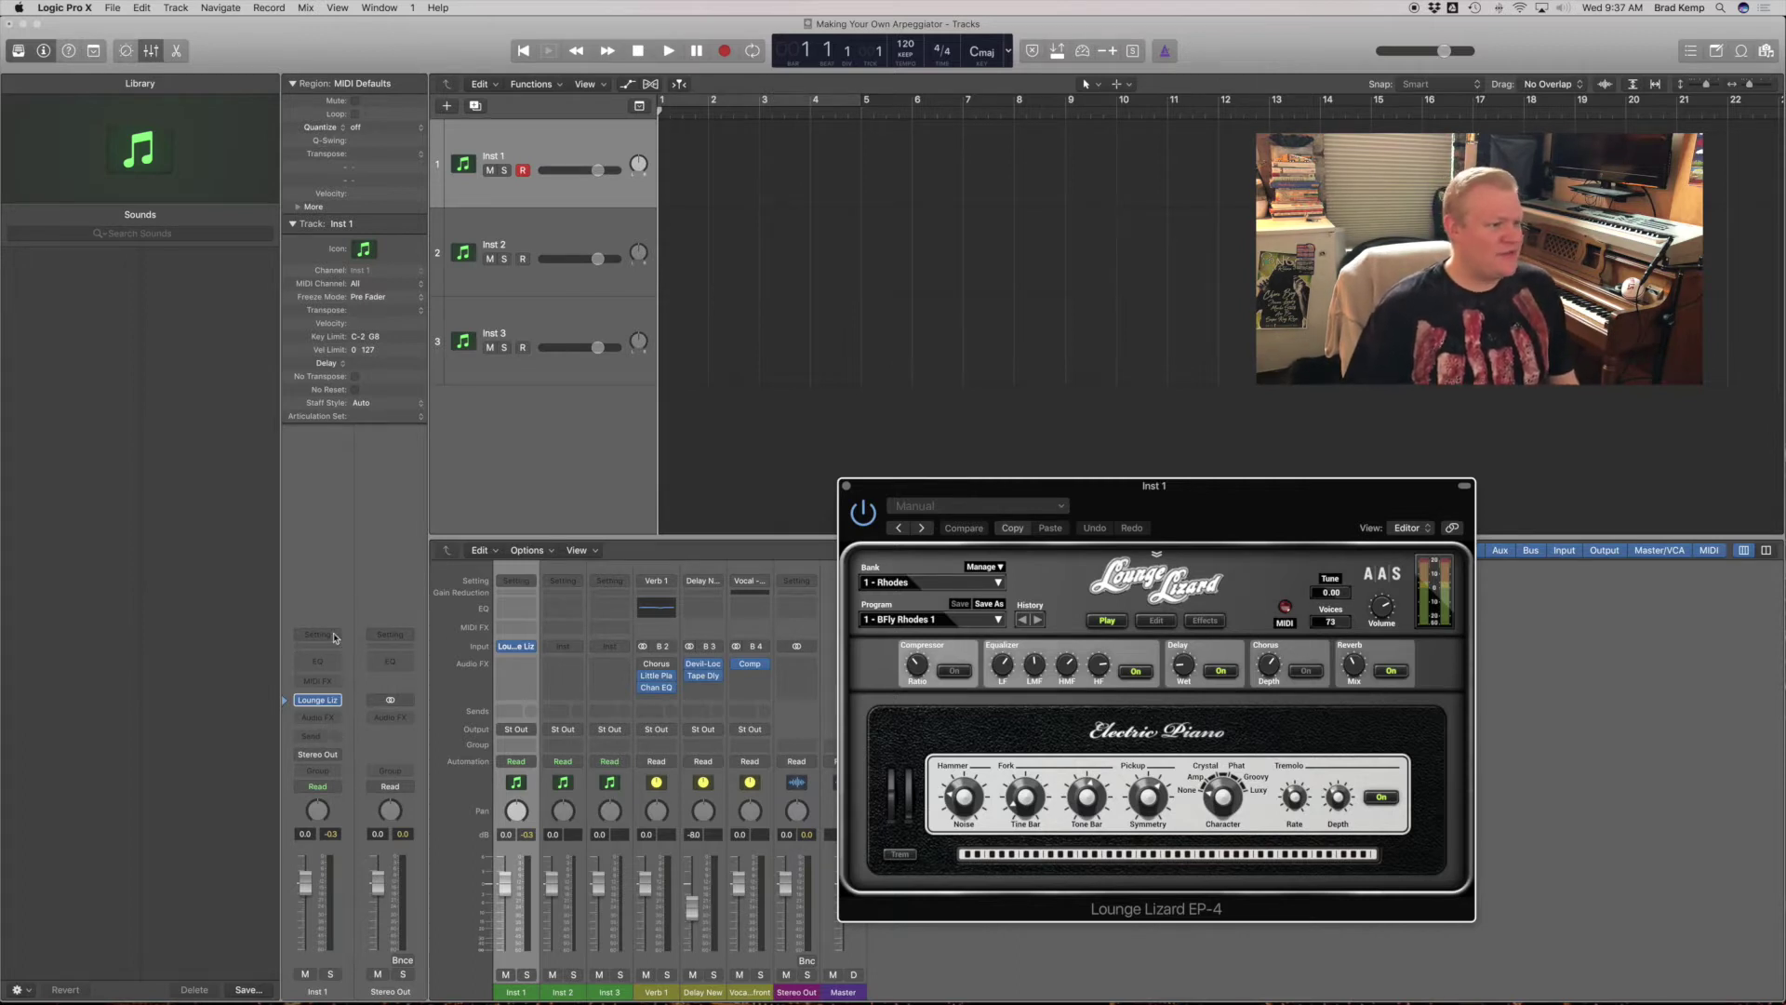
# Insert a compressor on the Inst 1 channel strip through its gain reduction meter slot, and remove it again
pyautogui.click(334, 637)
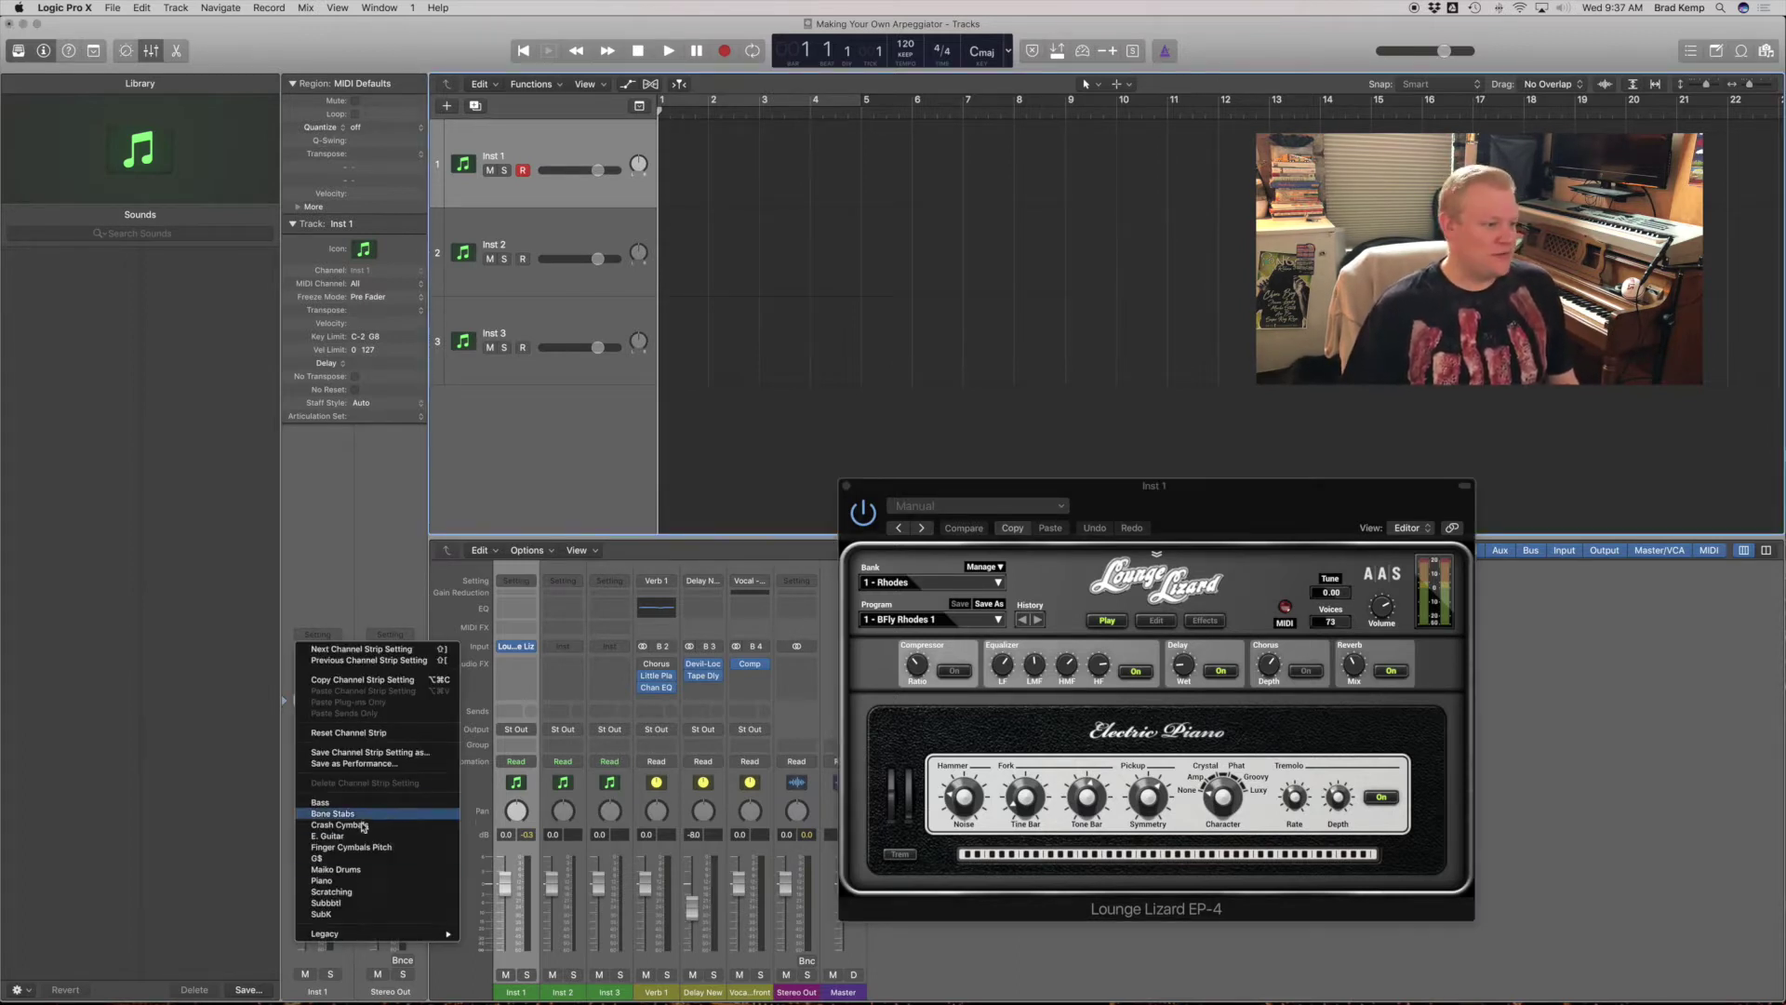
pyautogui.click(315, 455)
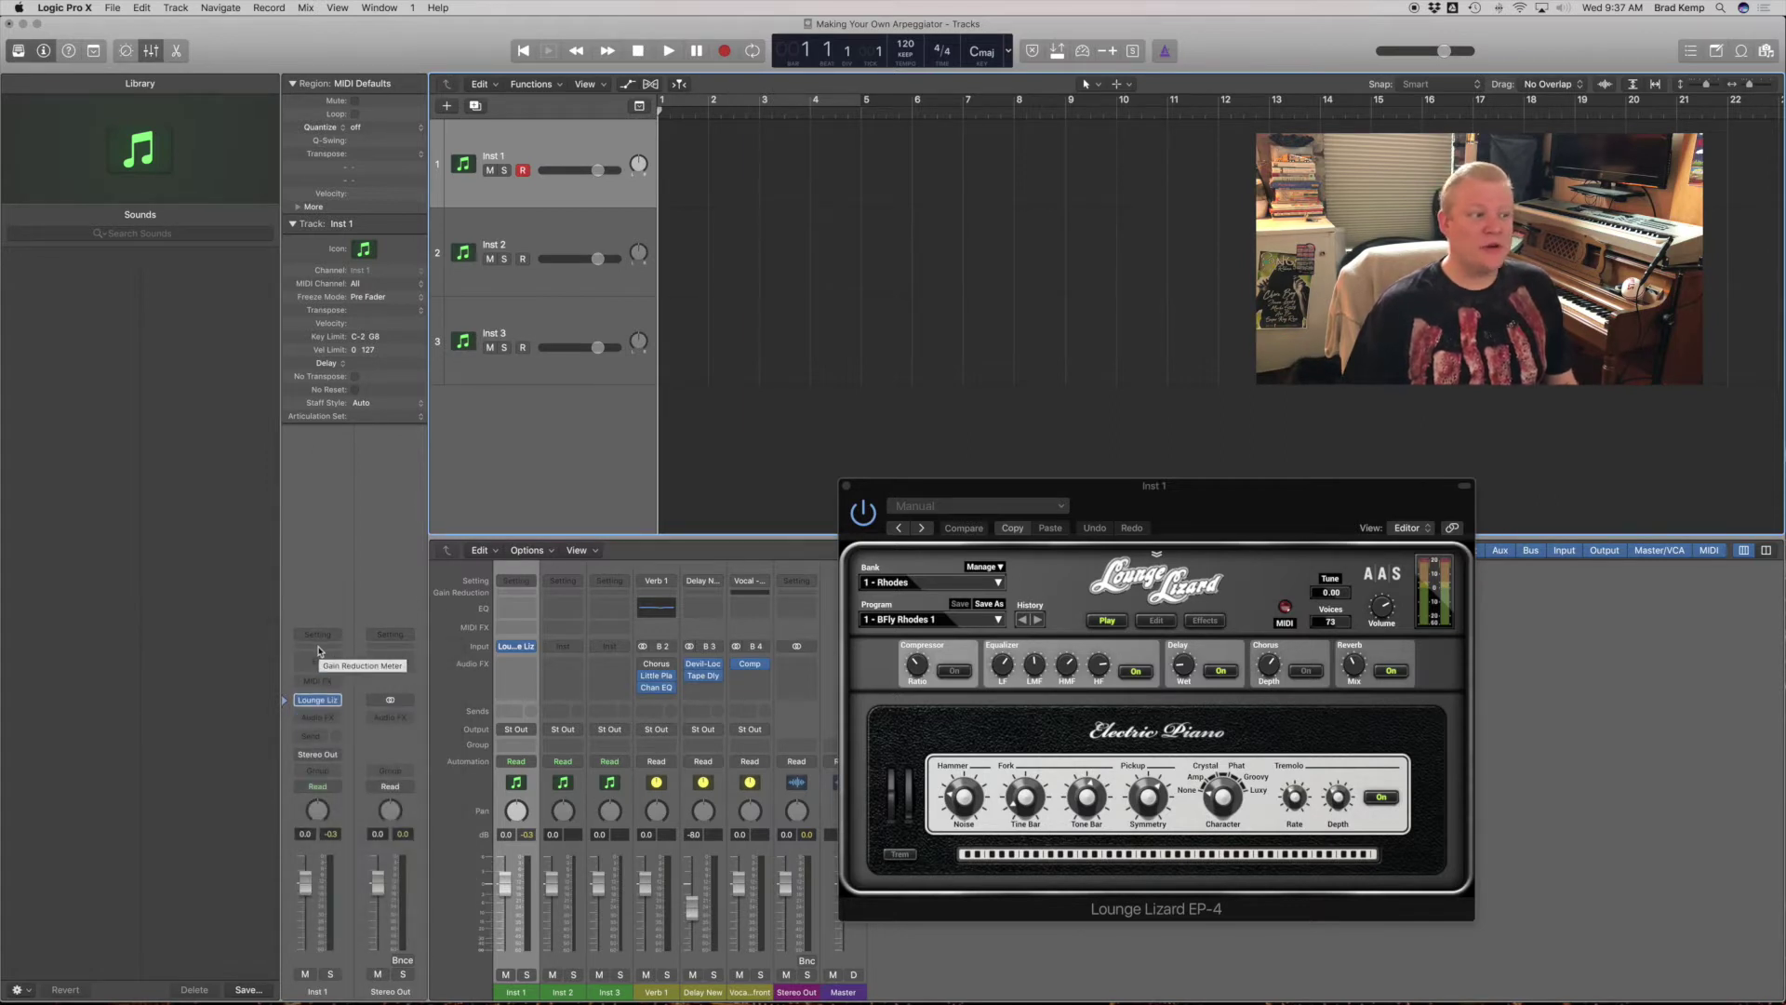
pyautogui.click(325, 649)
pyautogui.press('super+w')
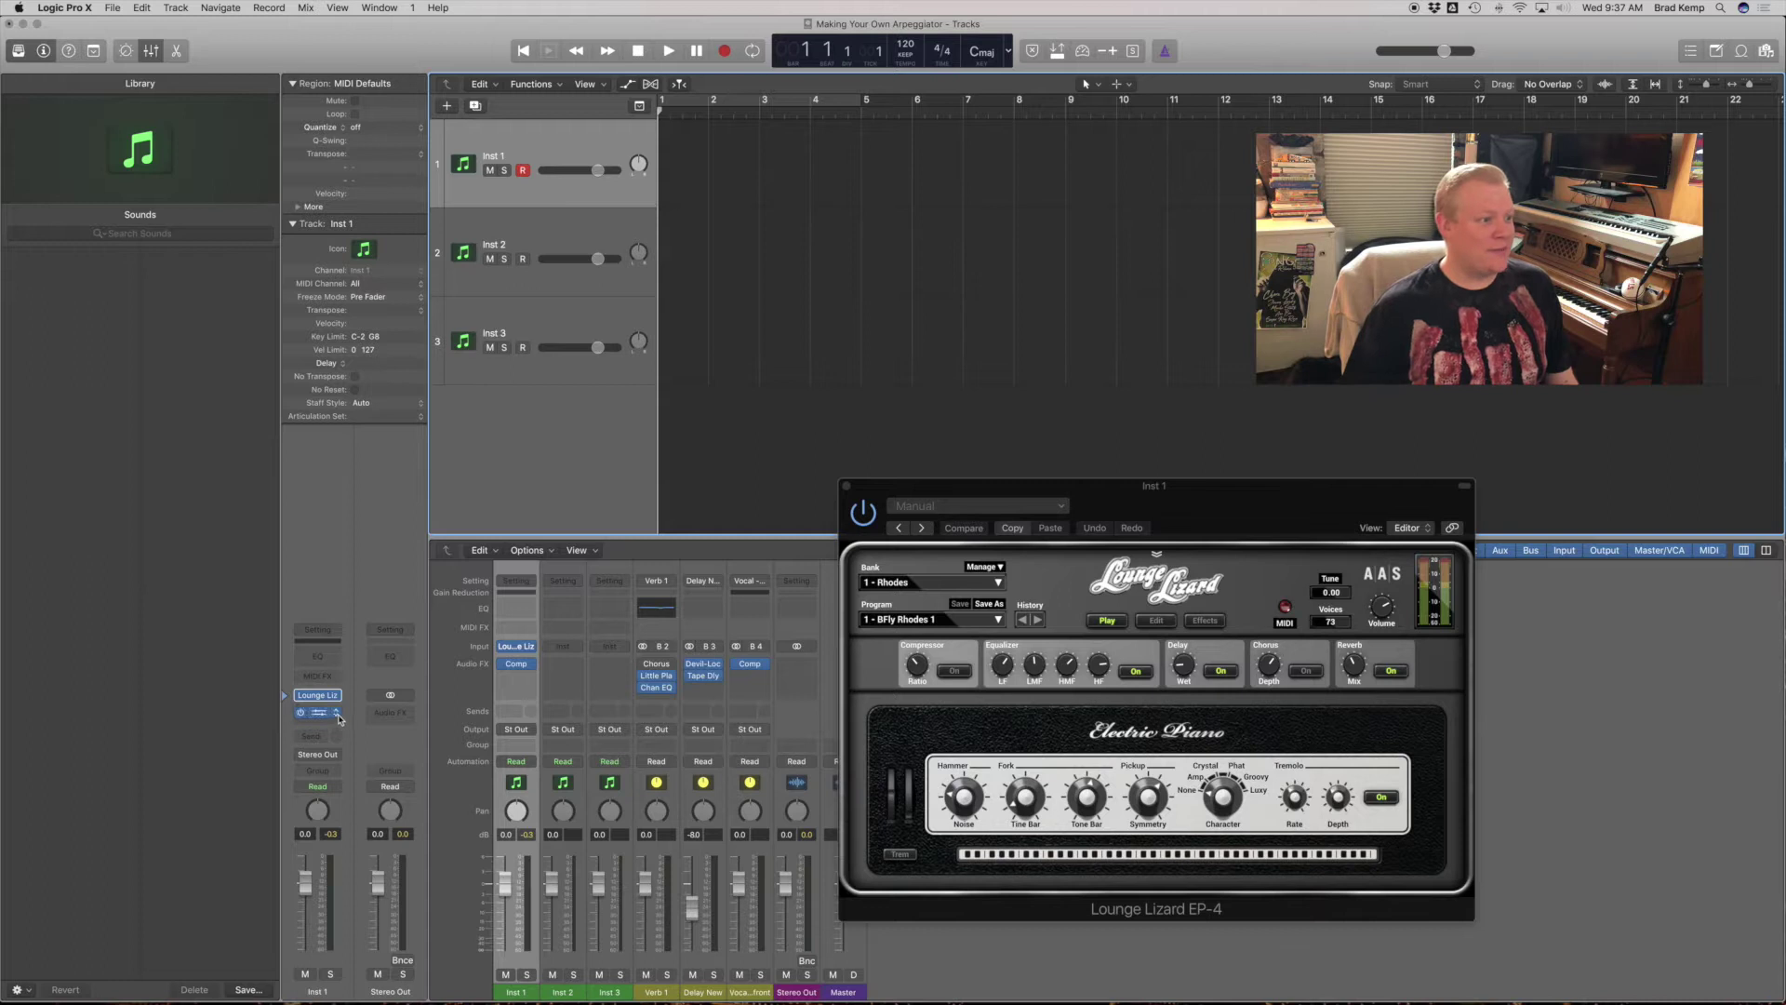
pyautogui.click(338, 713)
pyautogui.click(348, 732)
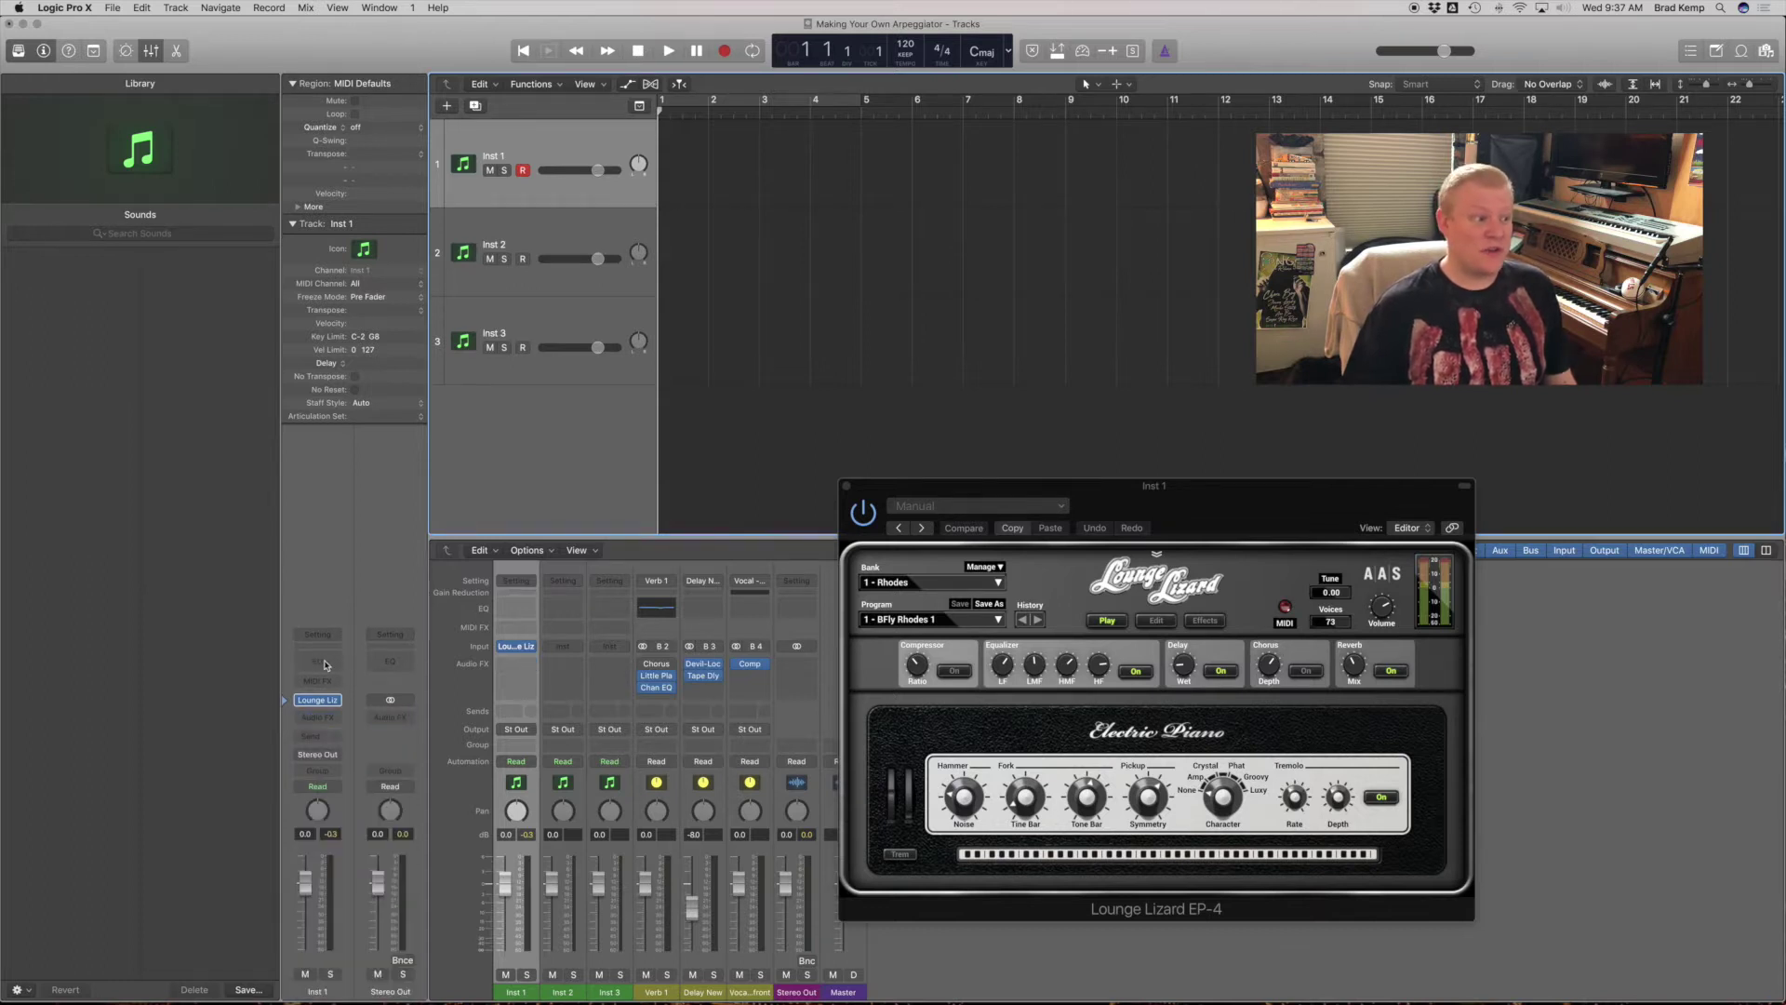
# Add a Channel EQ and the Arpeggiator MIDI effect to the Inst 1 channel strip, and reposition the Arpeggiator window
pyautogui.click(317, 660)
pyautogui.press('super+w')
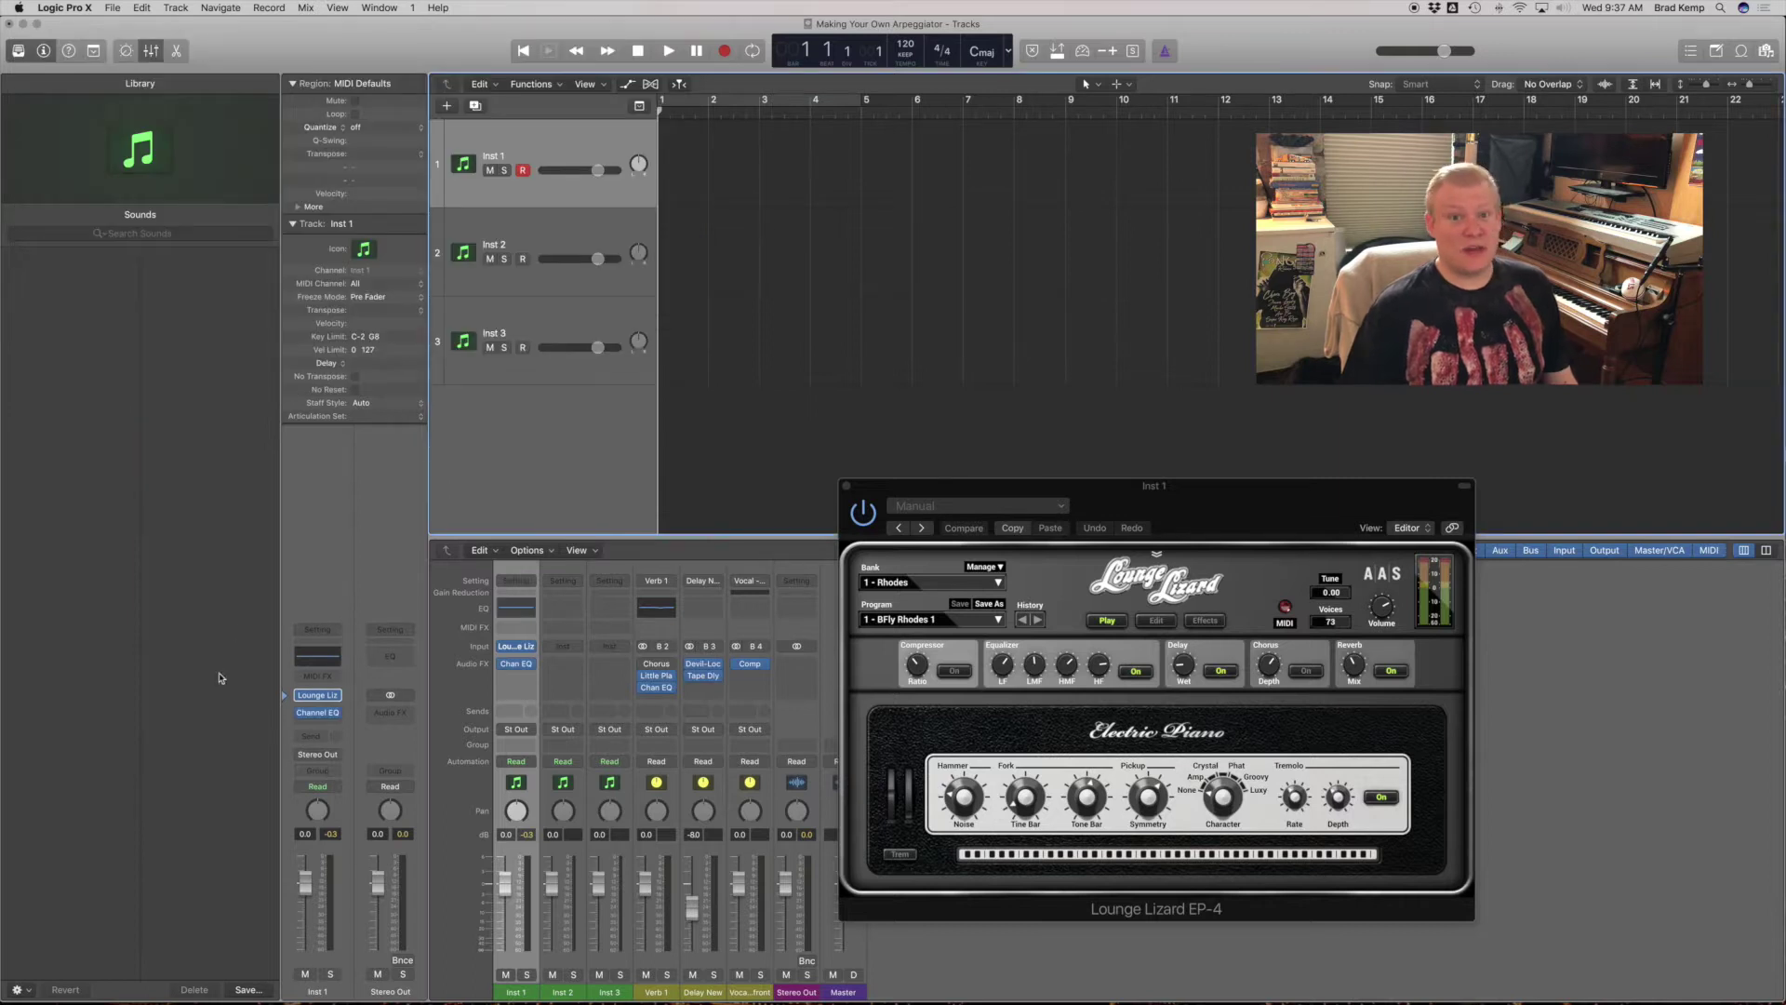
pyautogui.click(331, 683)
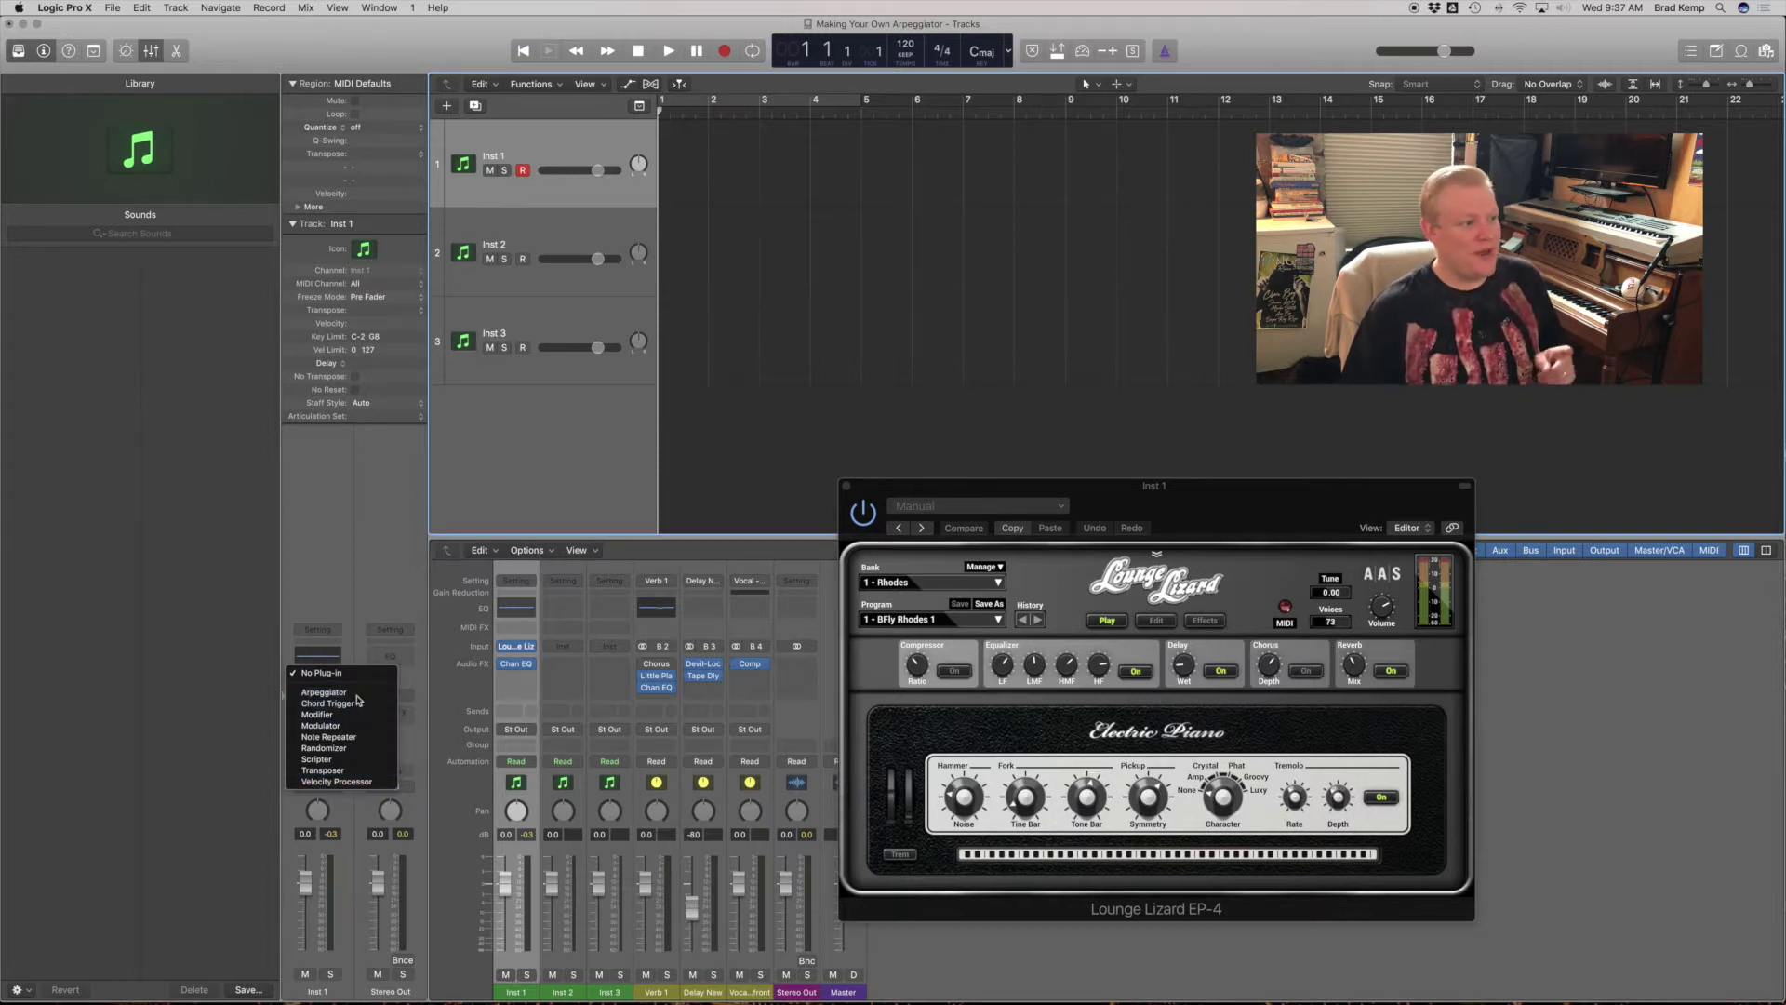
pyautogui.click(358, 696)
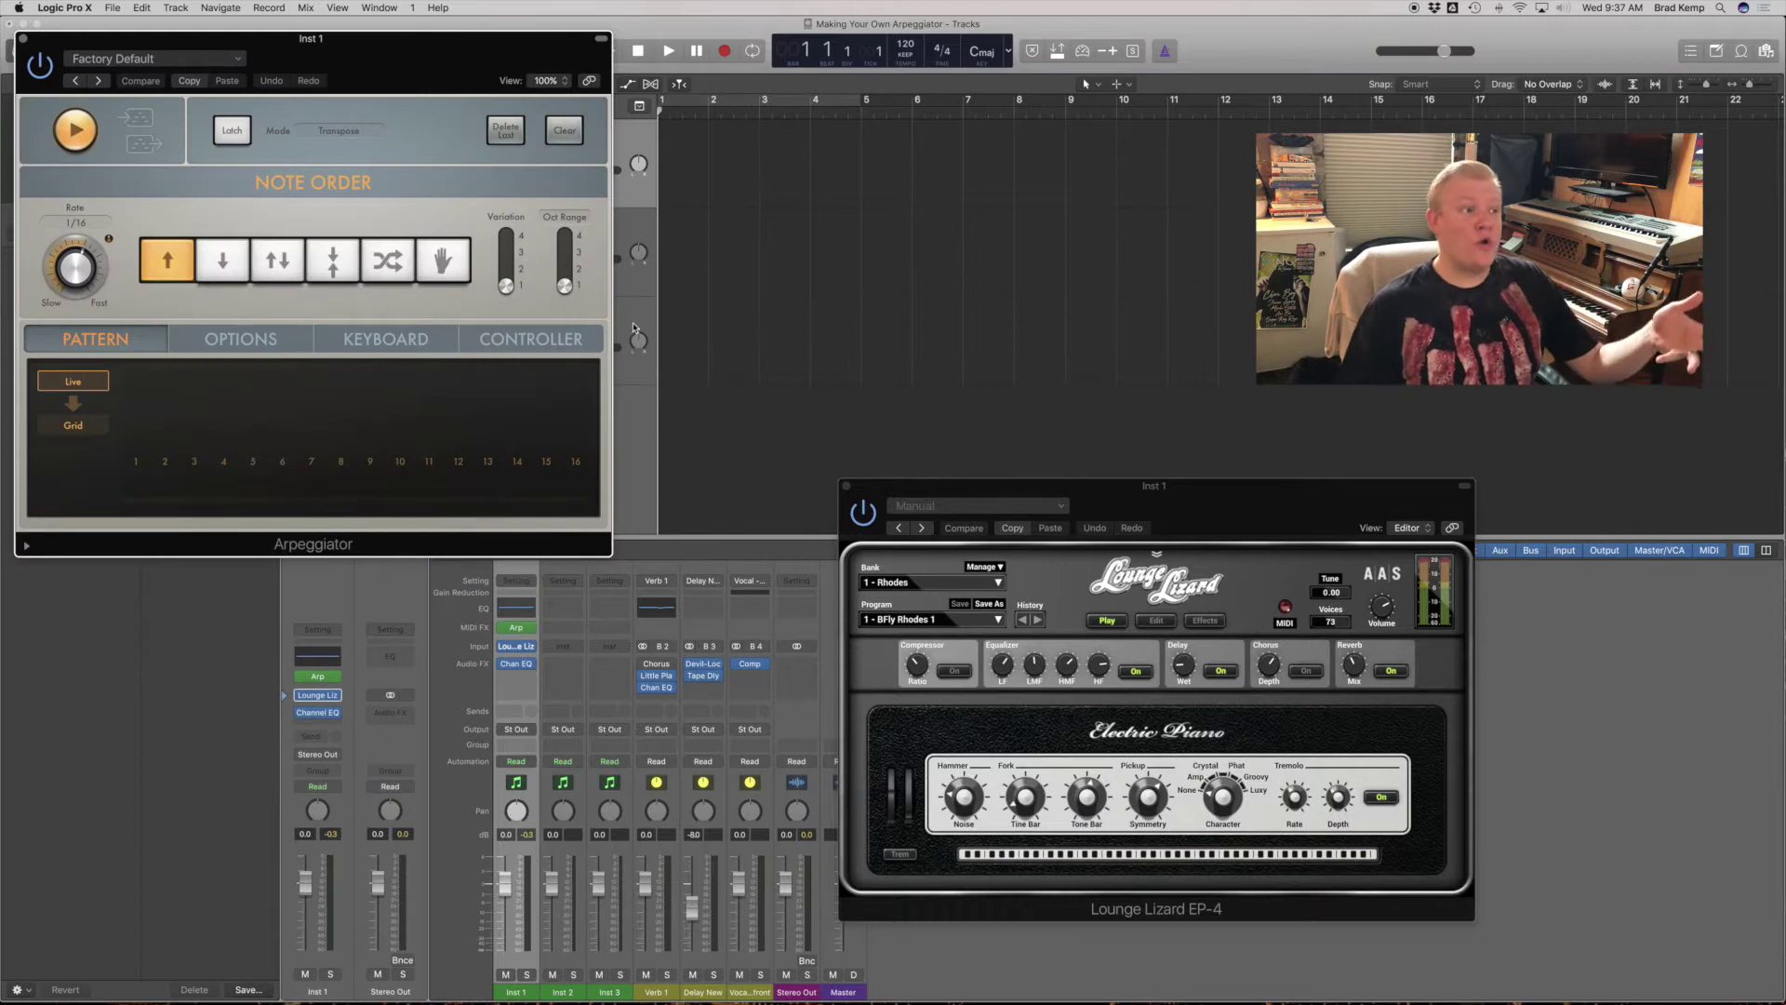
pyautogui.moveTo(472, 65); pyautogui.dragTo(1356, 147)
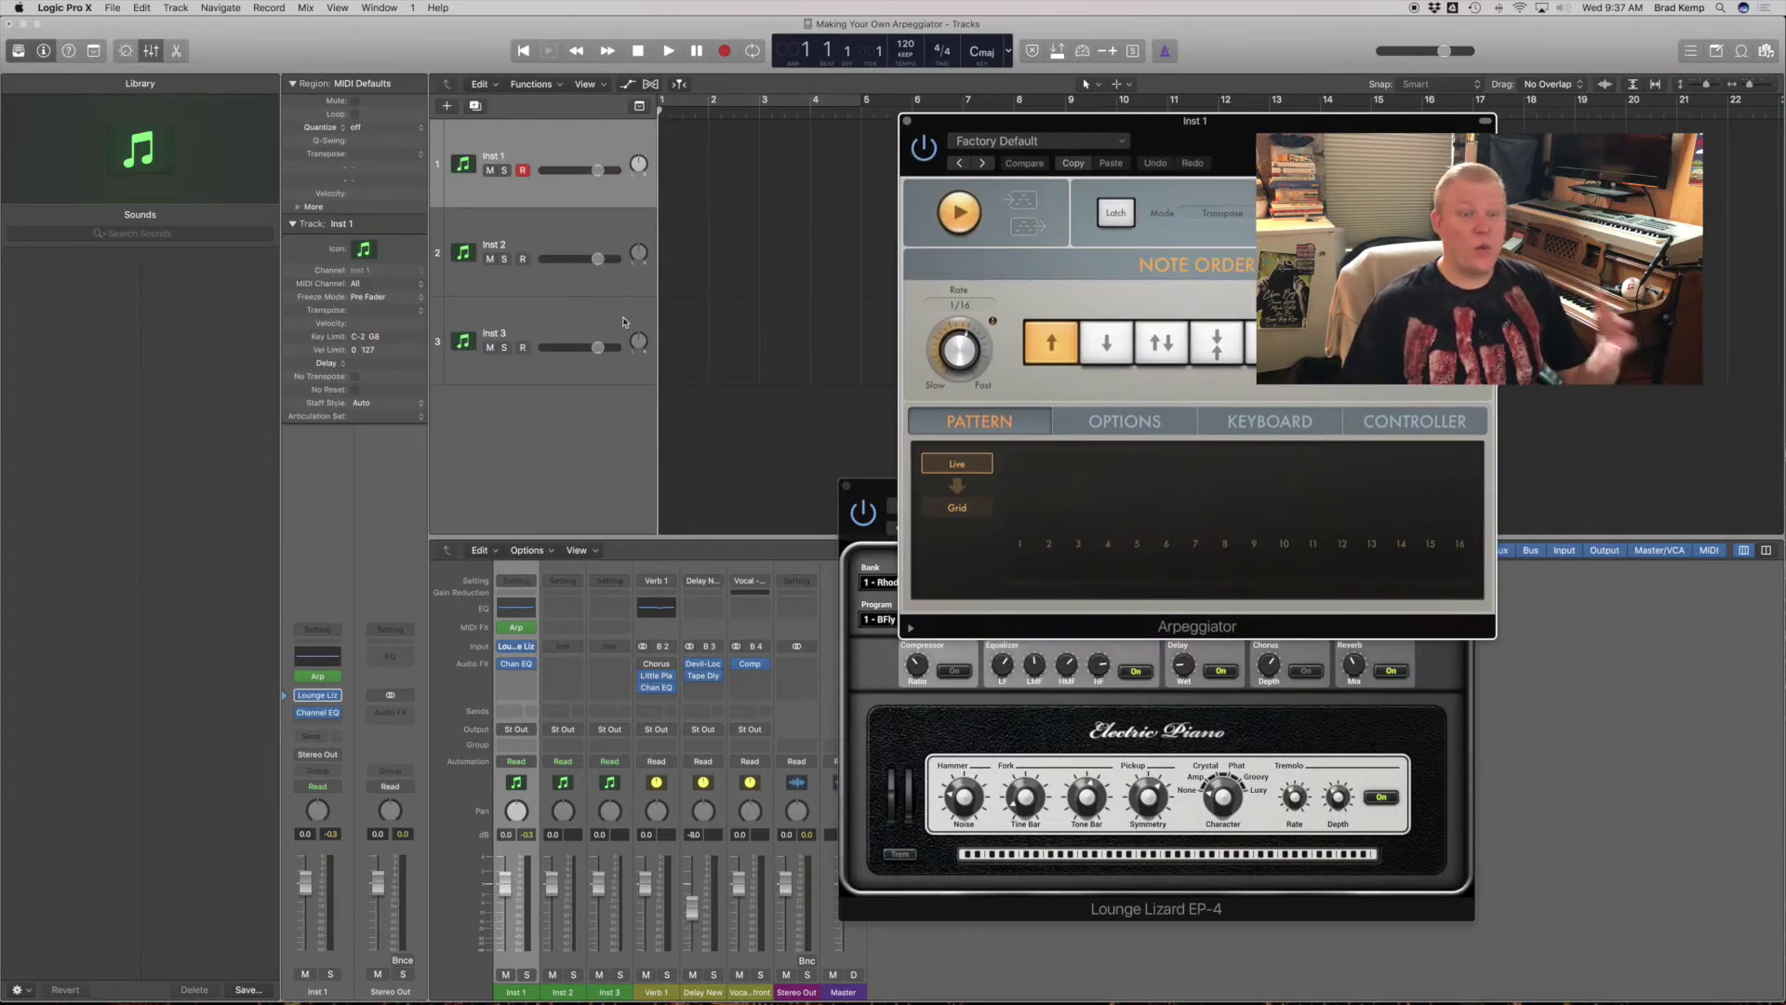
pyautogui.moveTo(1213, 144); pyautogui.dragTo(475, 194)
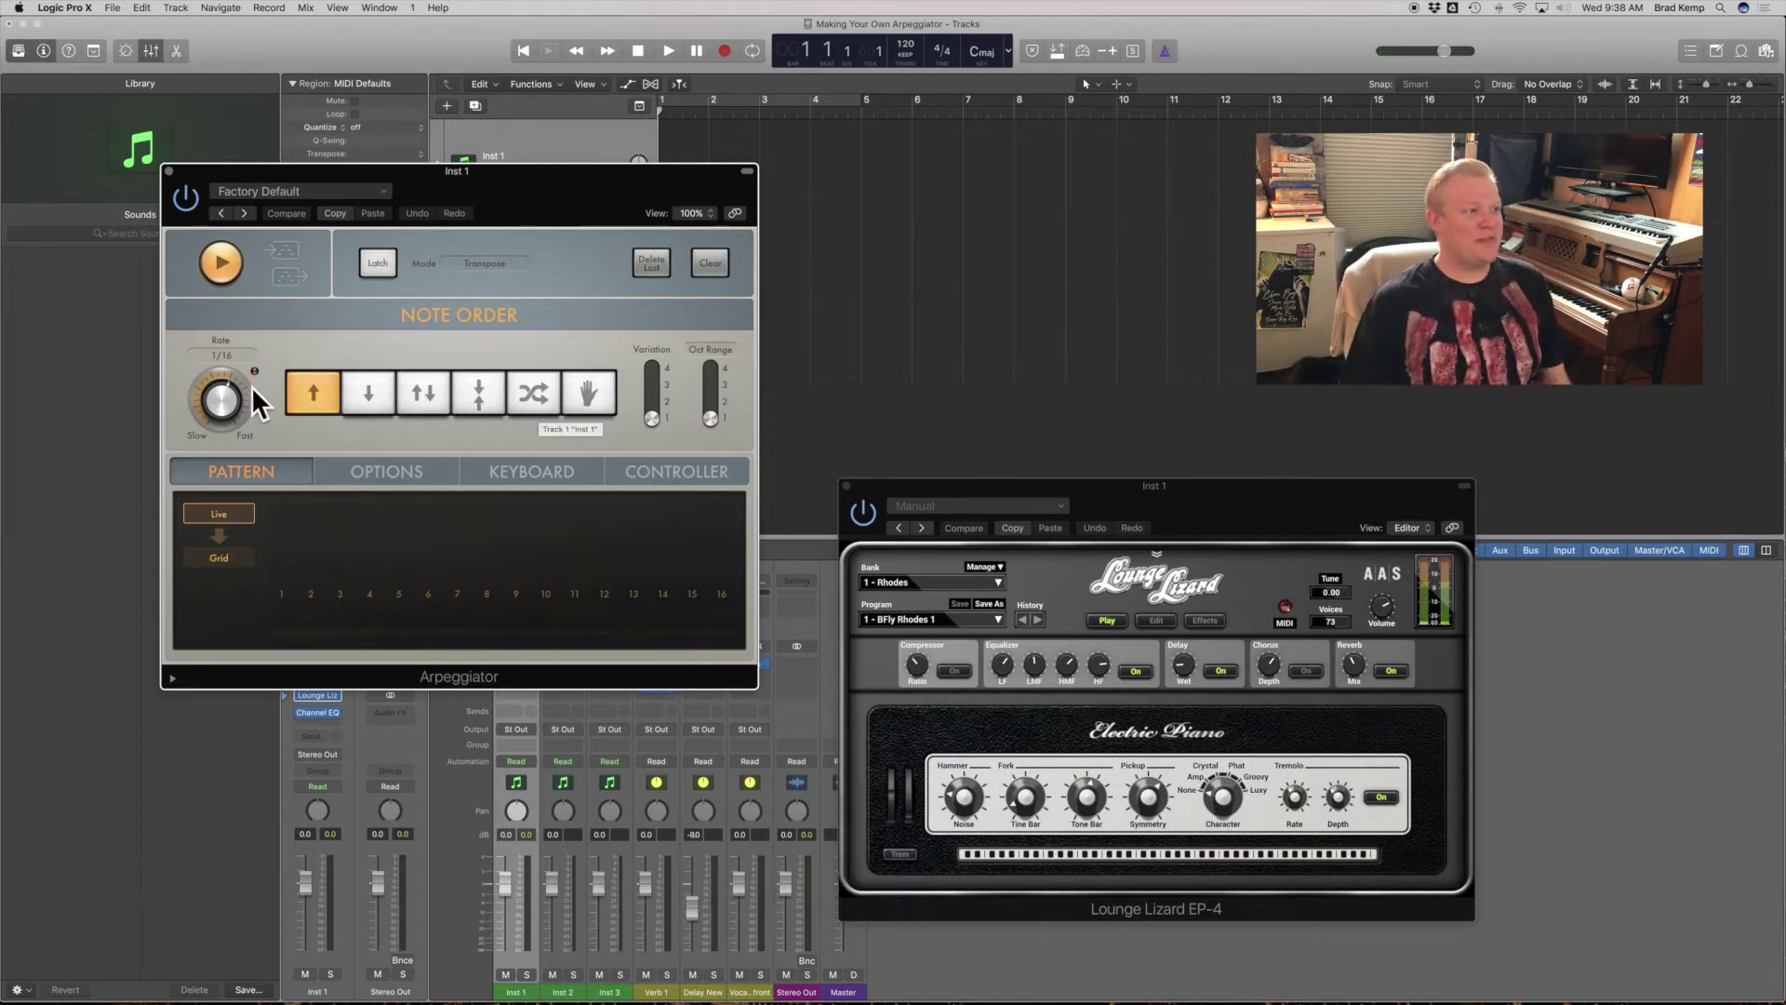
# Start playback and slow the Arpeggiator rate to 1/8
pyautogui.click(749, 116)
pyautogui.press('space')
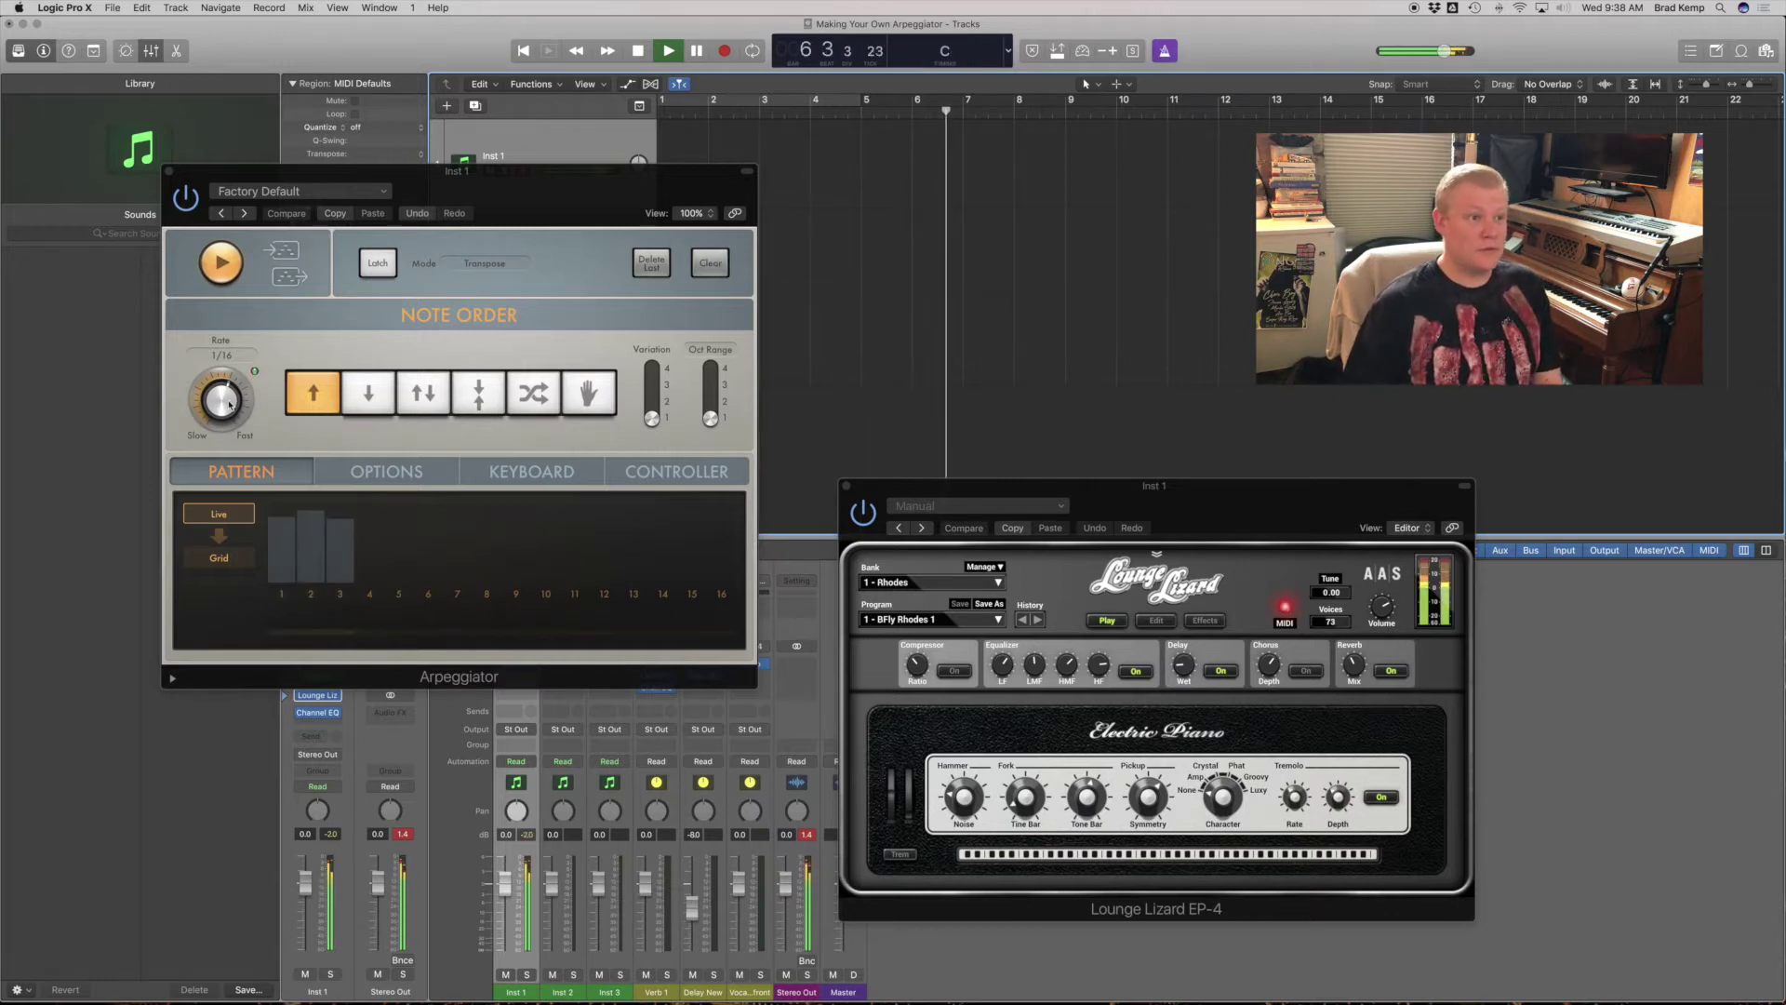
pyautogui.moveTo(228, 401); pyautogui.dragTo(228, 423)
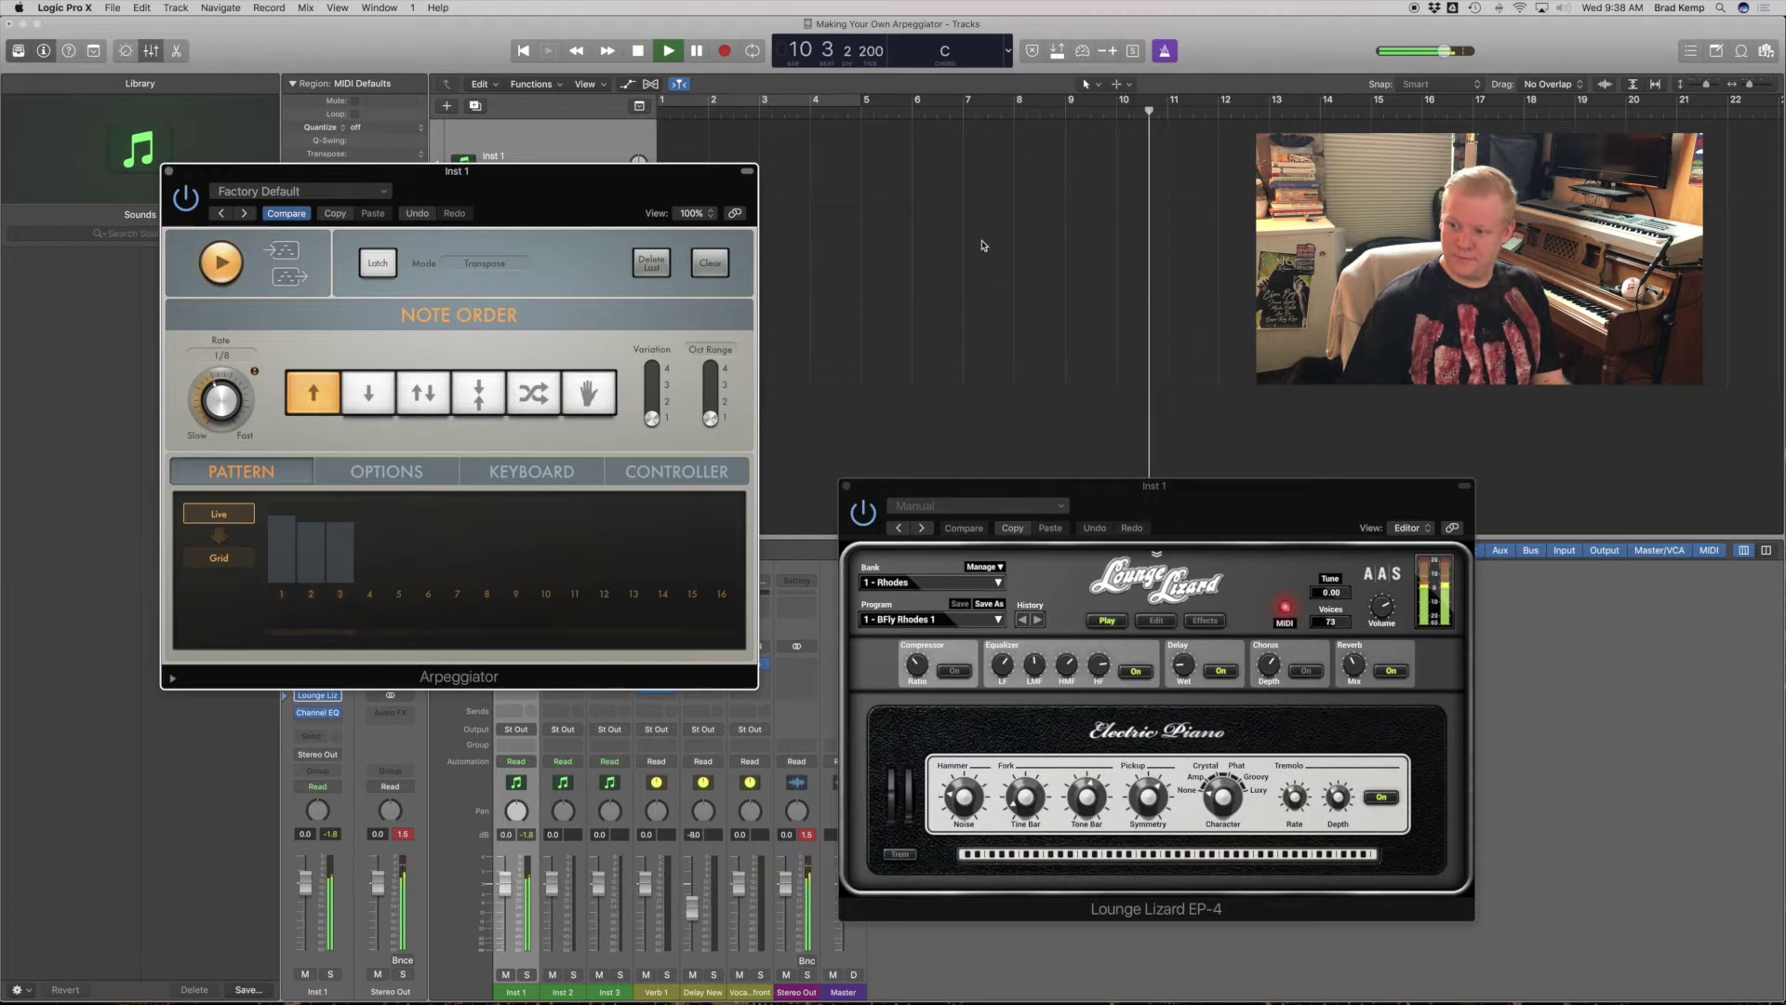
# Cycle bars 4 to 8 with the Inst 1 chord notes lengthened to fill both regions, and play the arpeggio
pyautogui.moveTo(815, 106); pyautogui.dragTo(1018, 106)
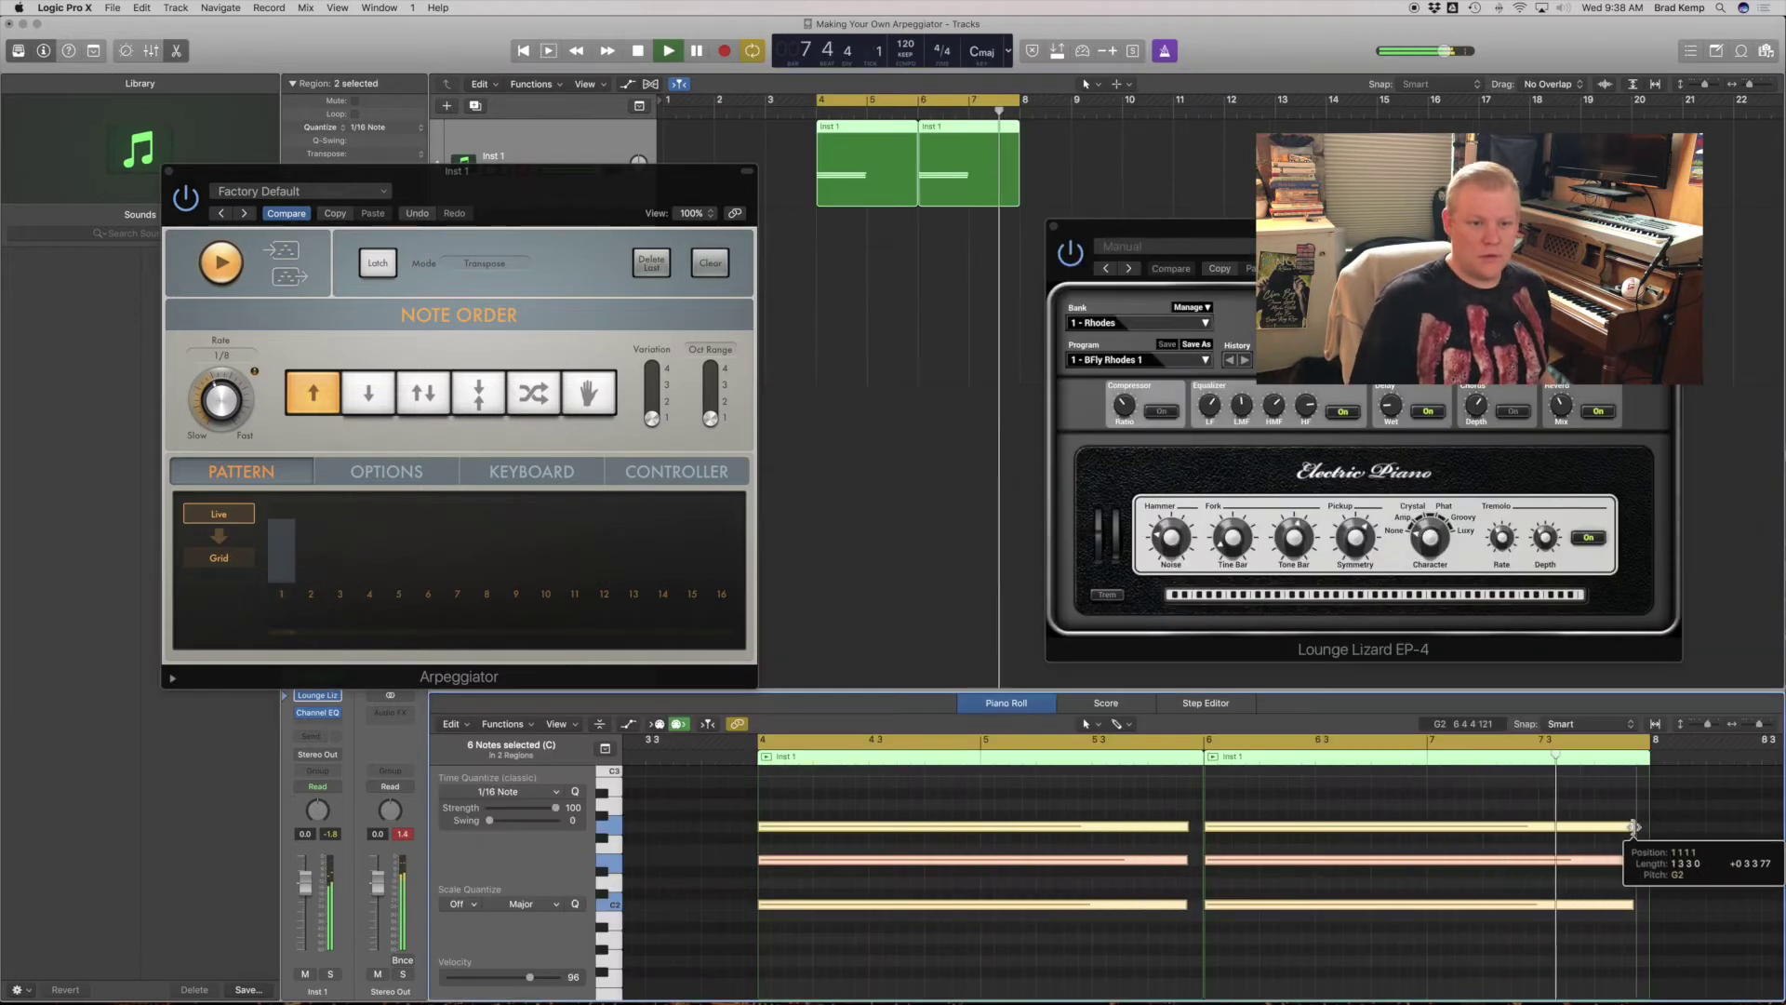
pyautogui.press('space')
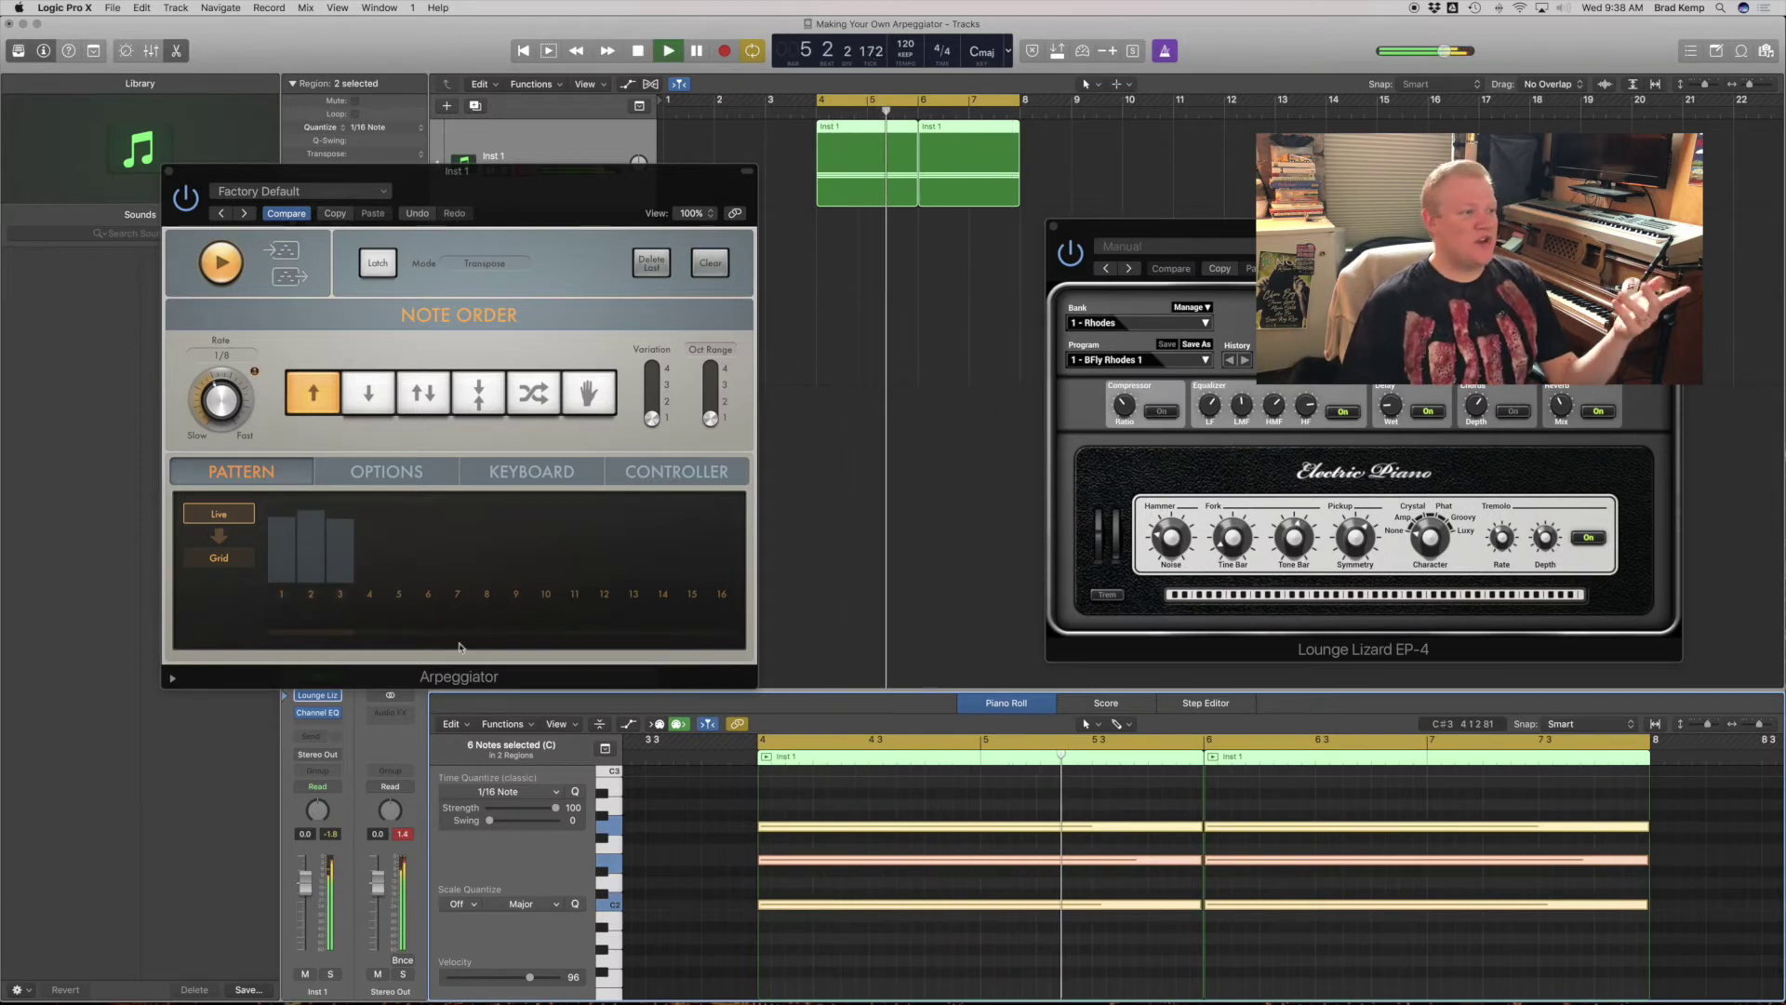
pyautogui.press('space')
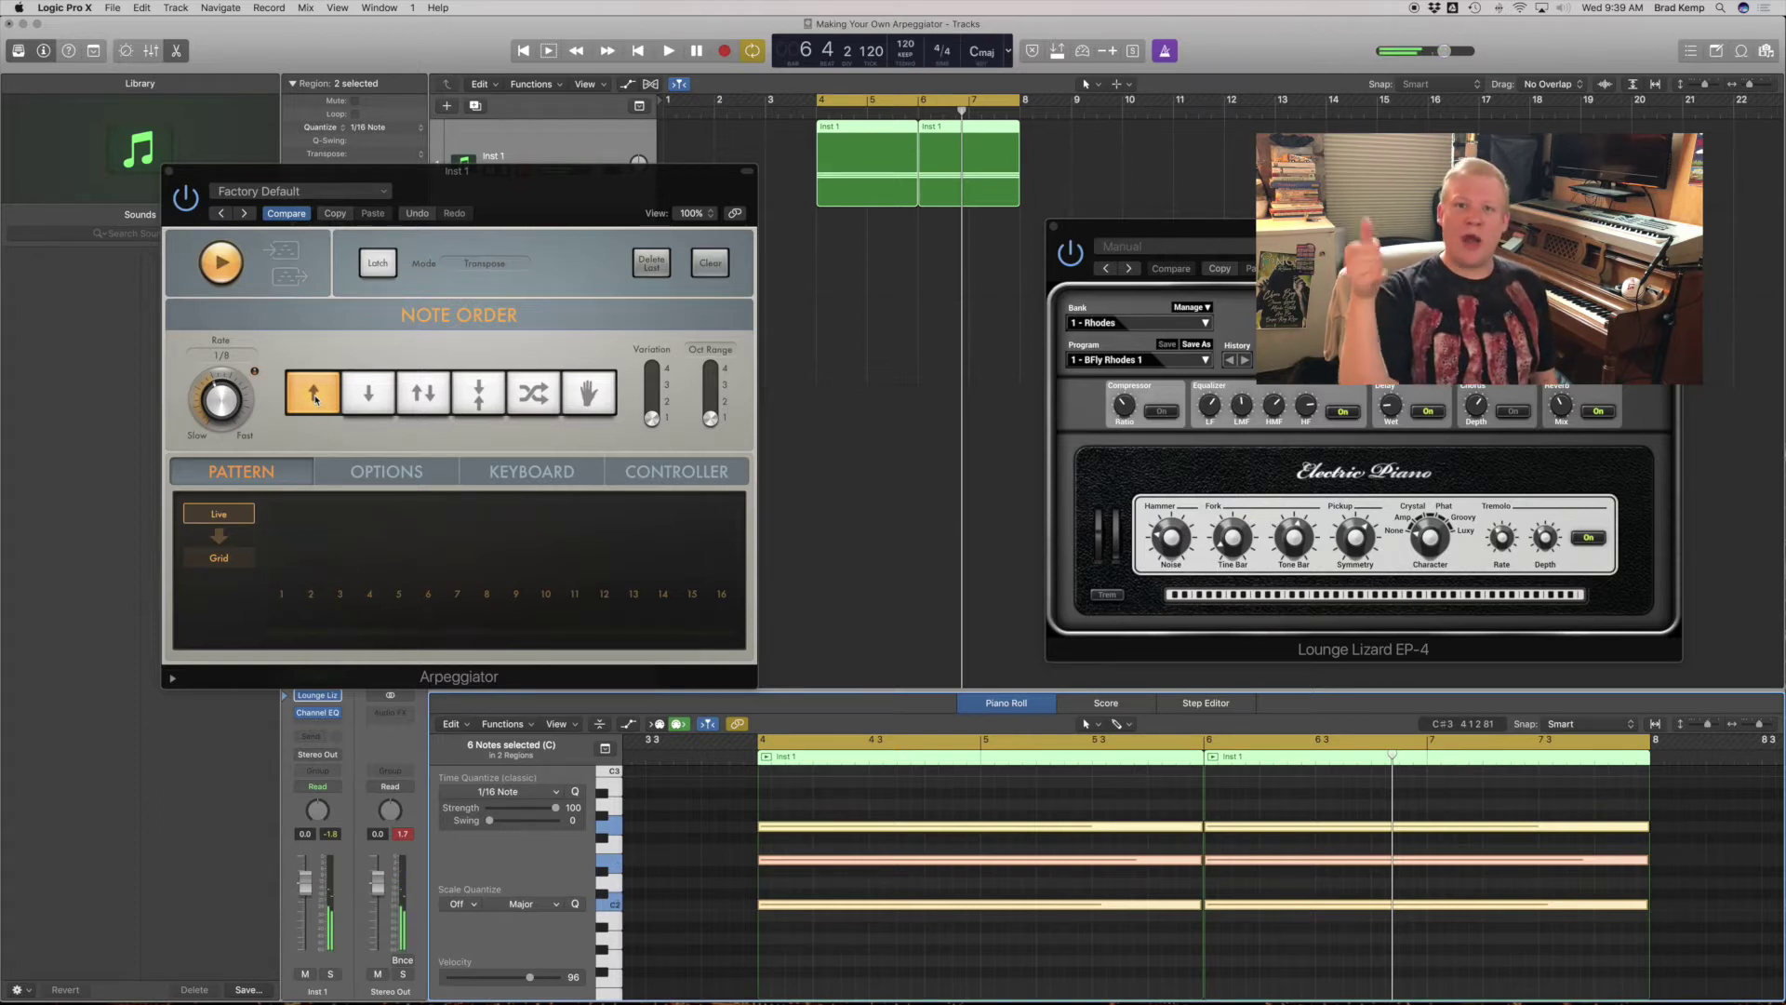
# Set the Arpeggiator note order to down and audition the looped chord
pyautogui.click(357, 395)
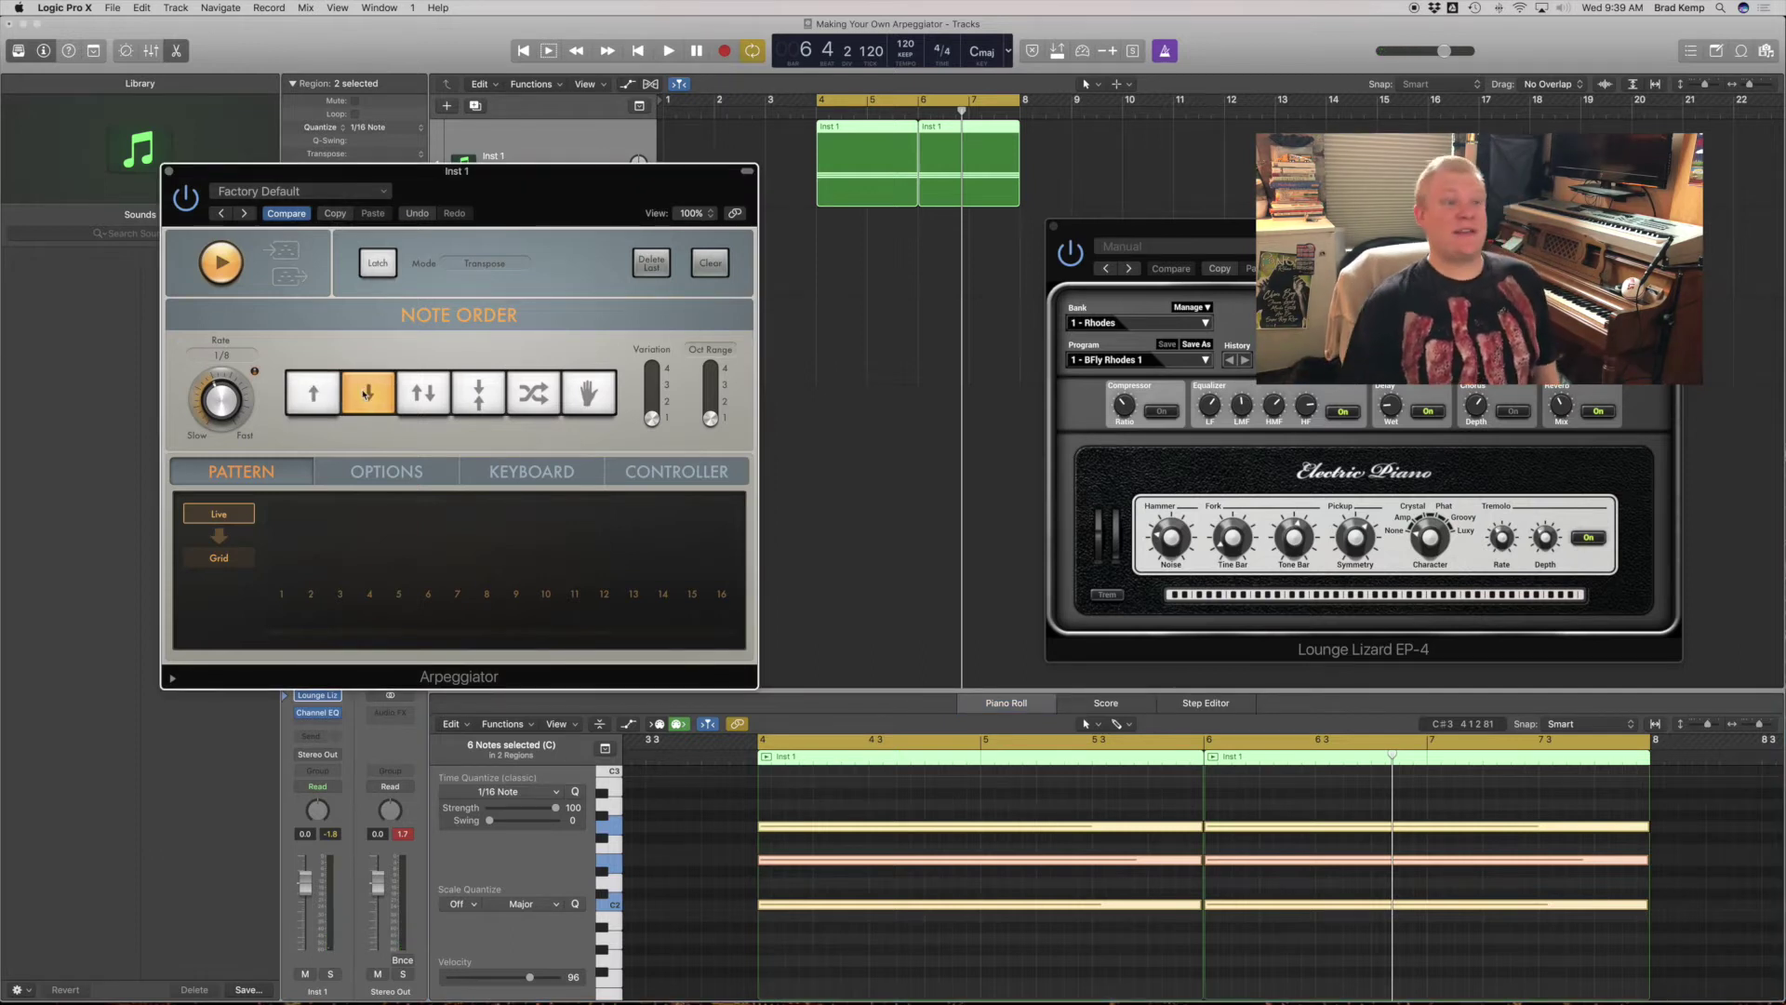
pyautogui.press('space')
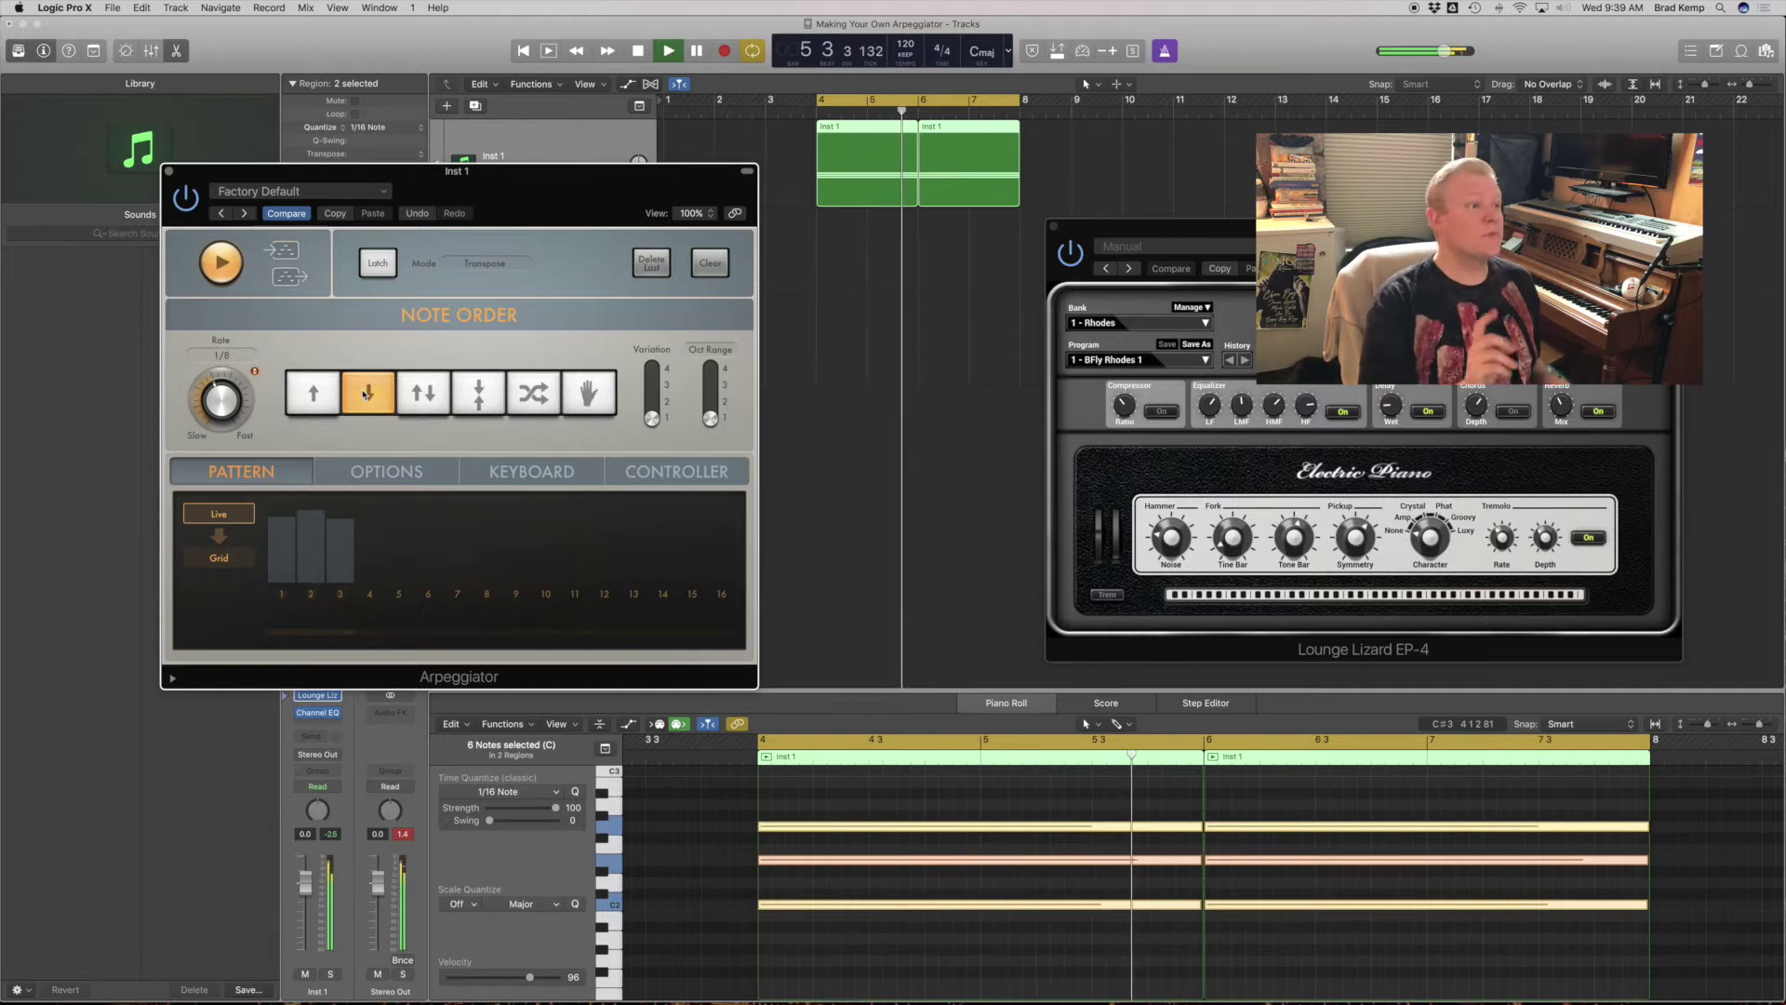
pyautogui.press('space')
# Change the Arpeggiator note order to up/down and audition the looped chord
pyautogui.click(416, 408)
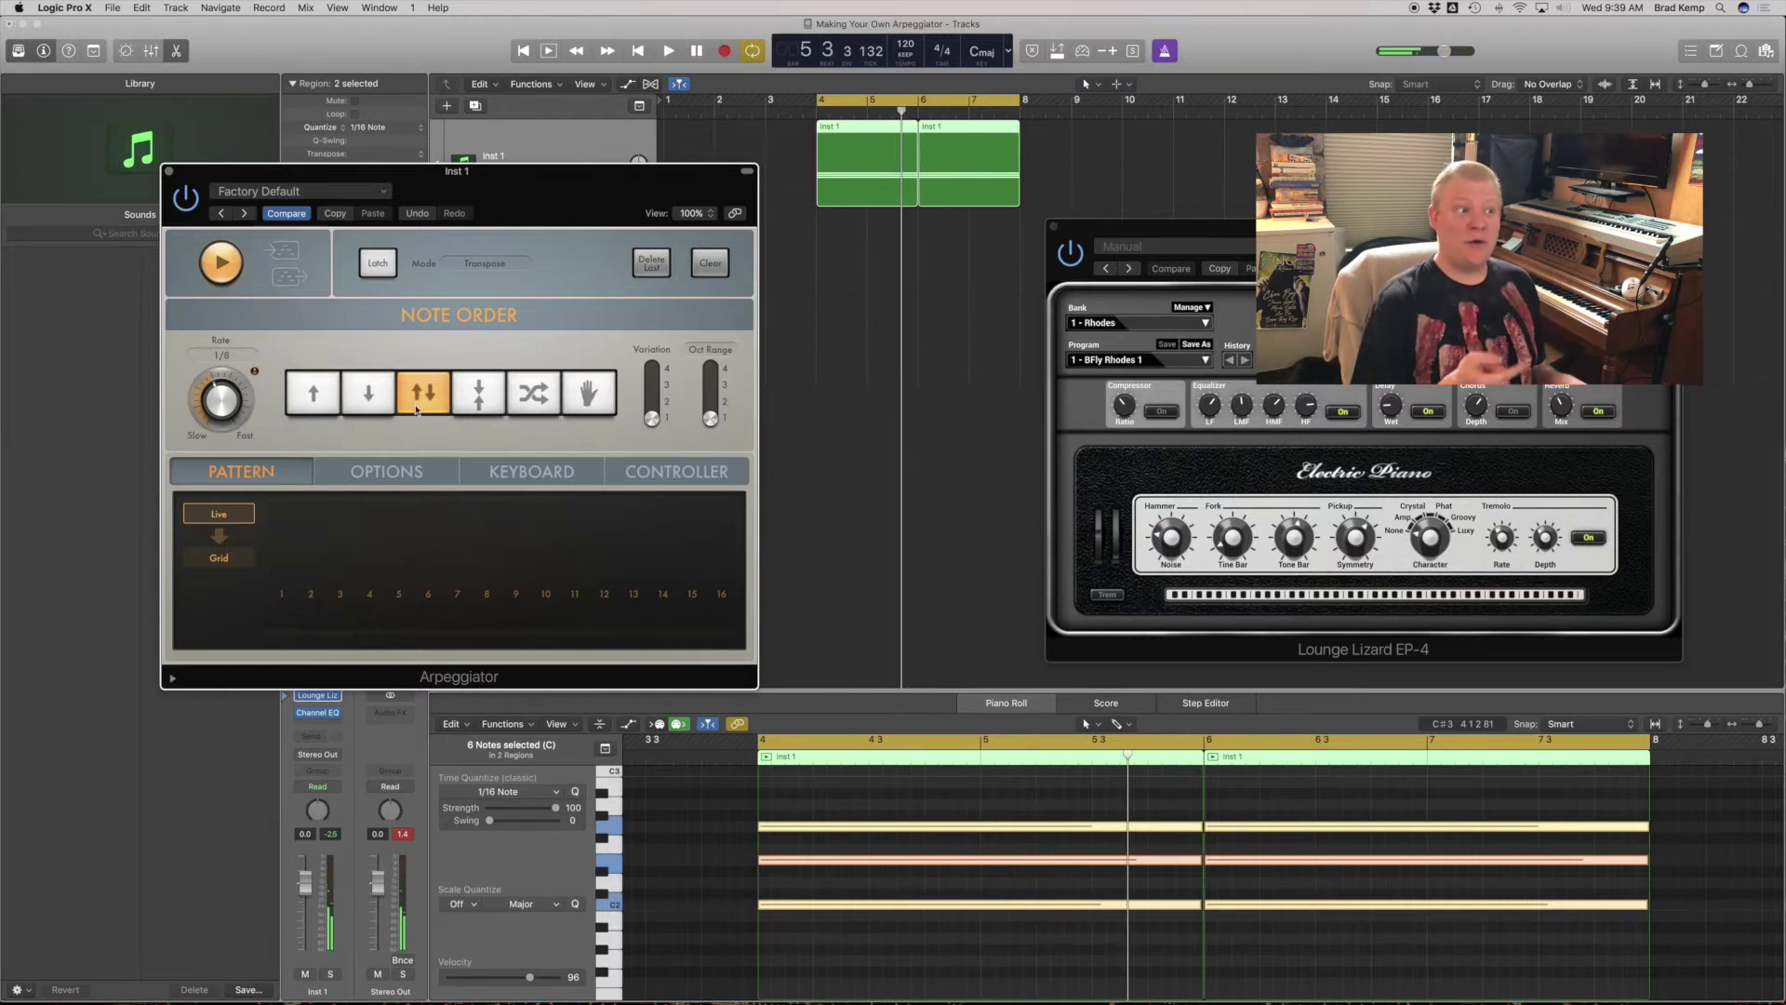
pyautogui.press('space')
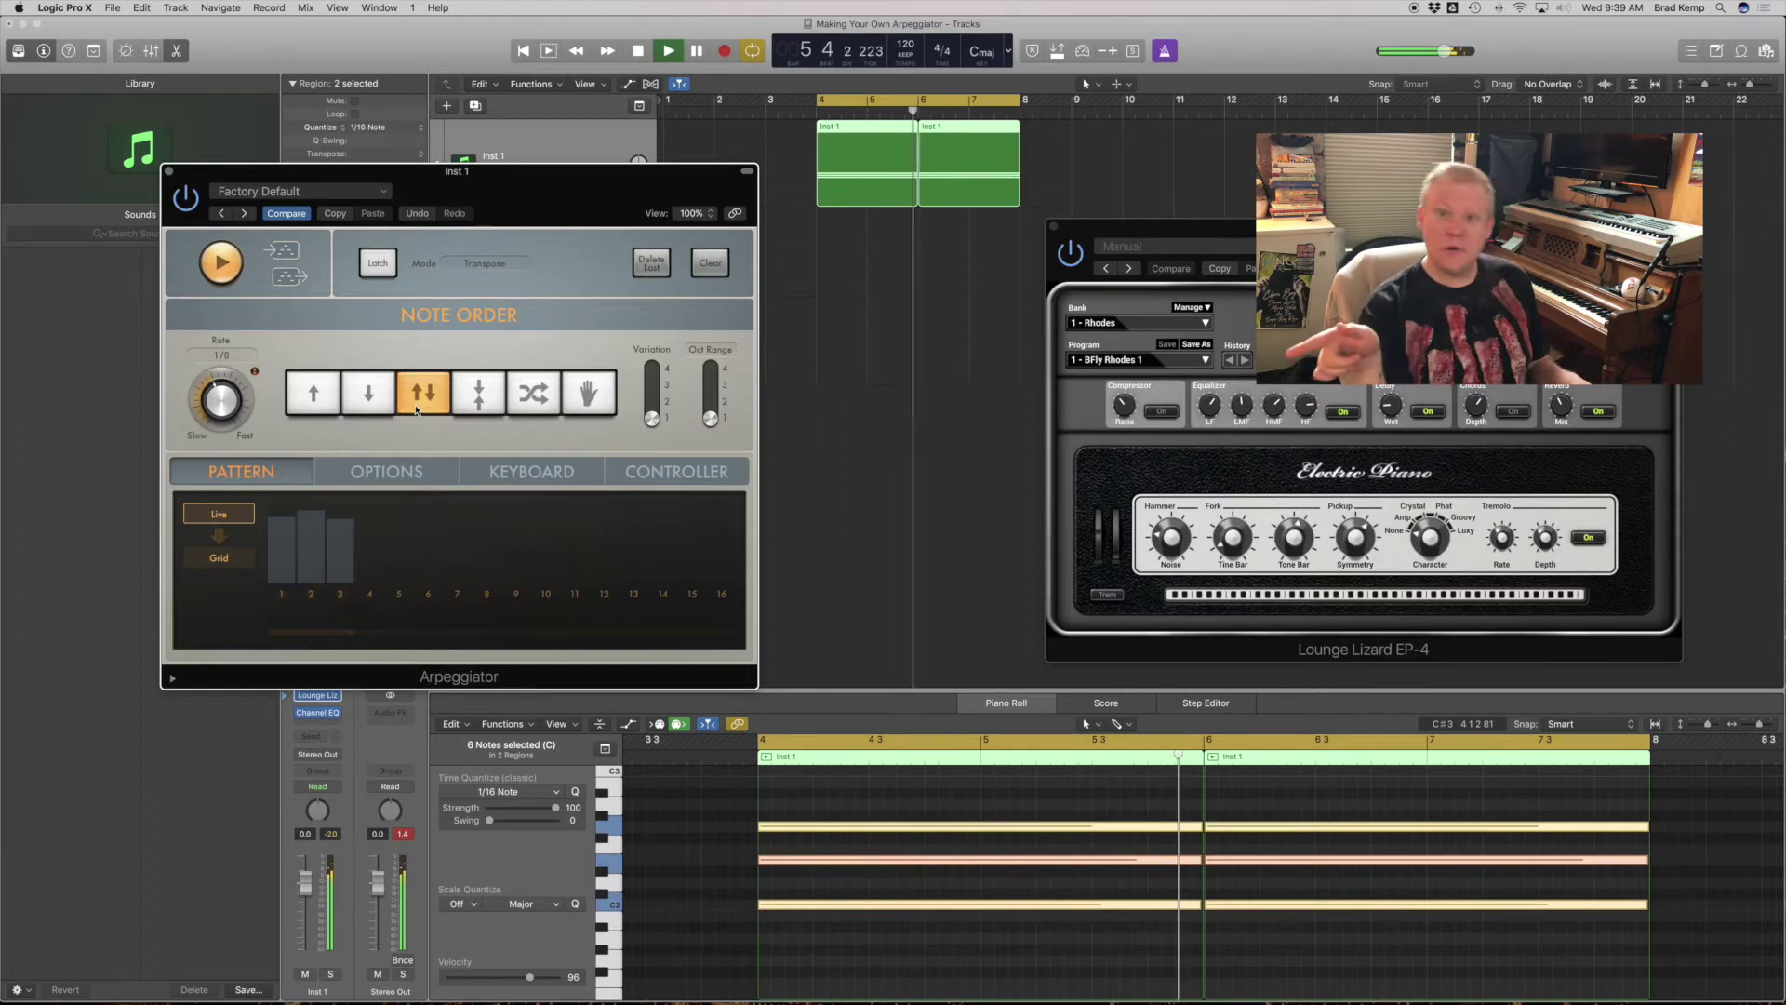
pyautogui.press('space')
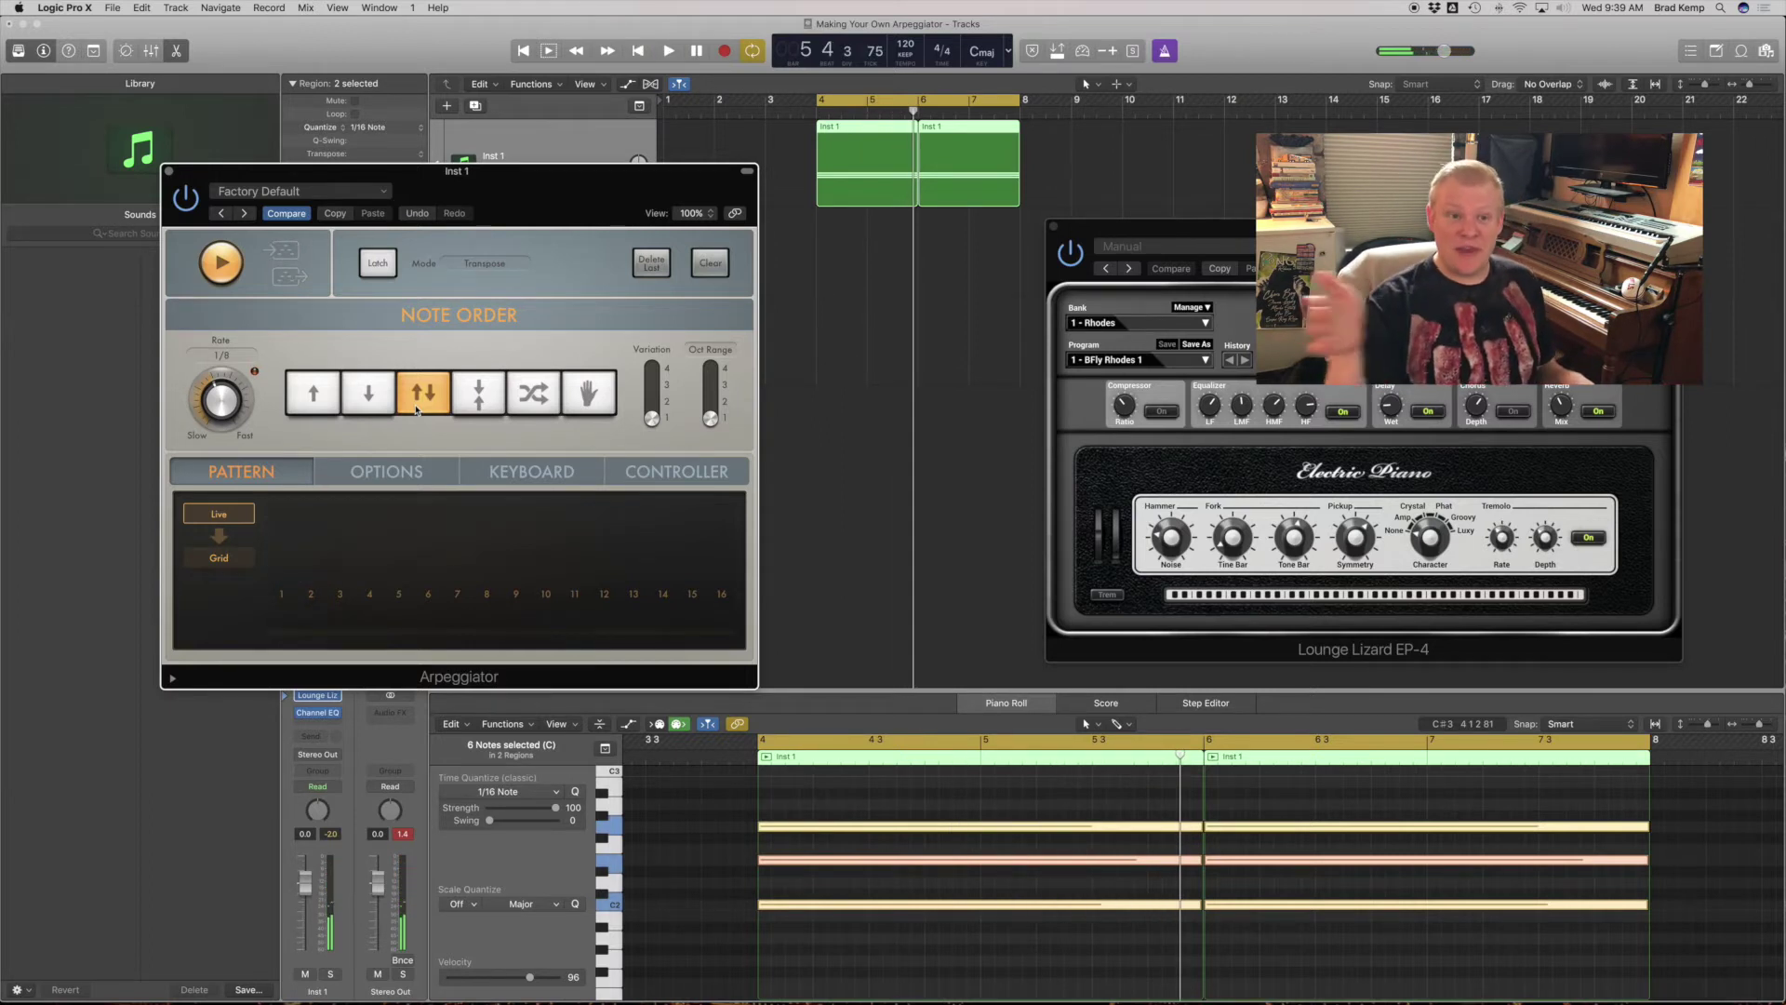
# Switch the Arpeggiator note order to outside-in and audition the looped chord
pyautogui.click(475, 400)
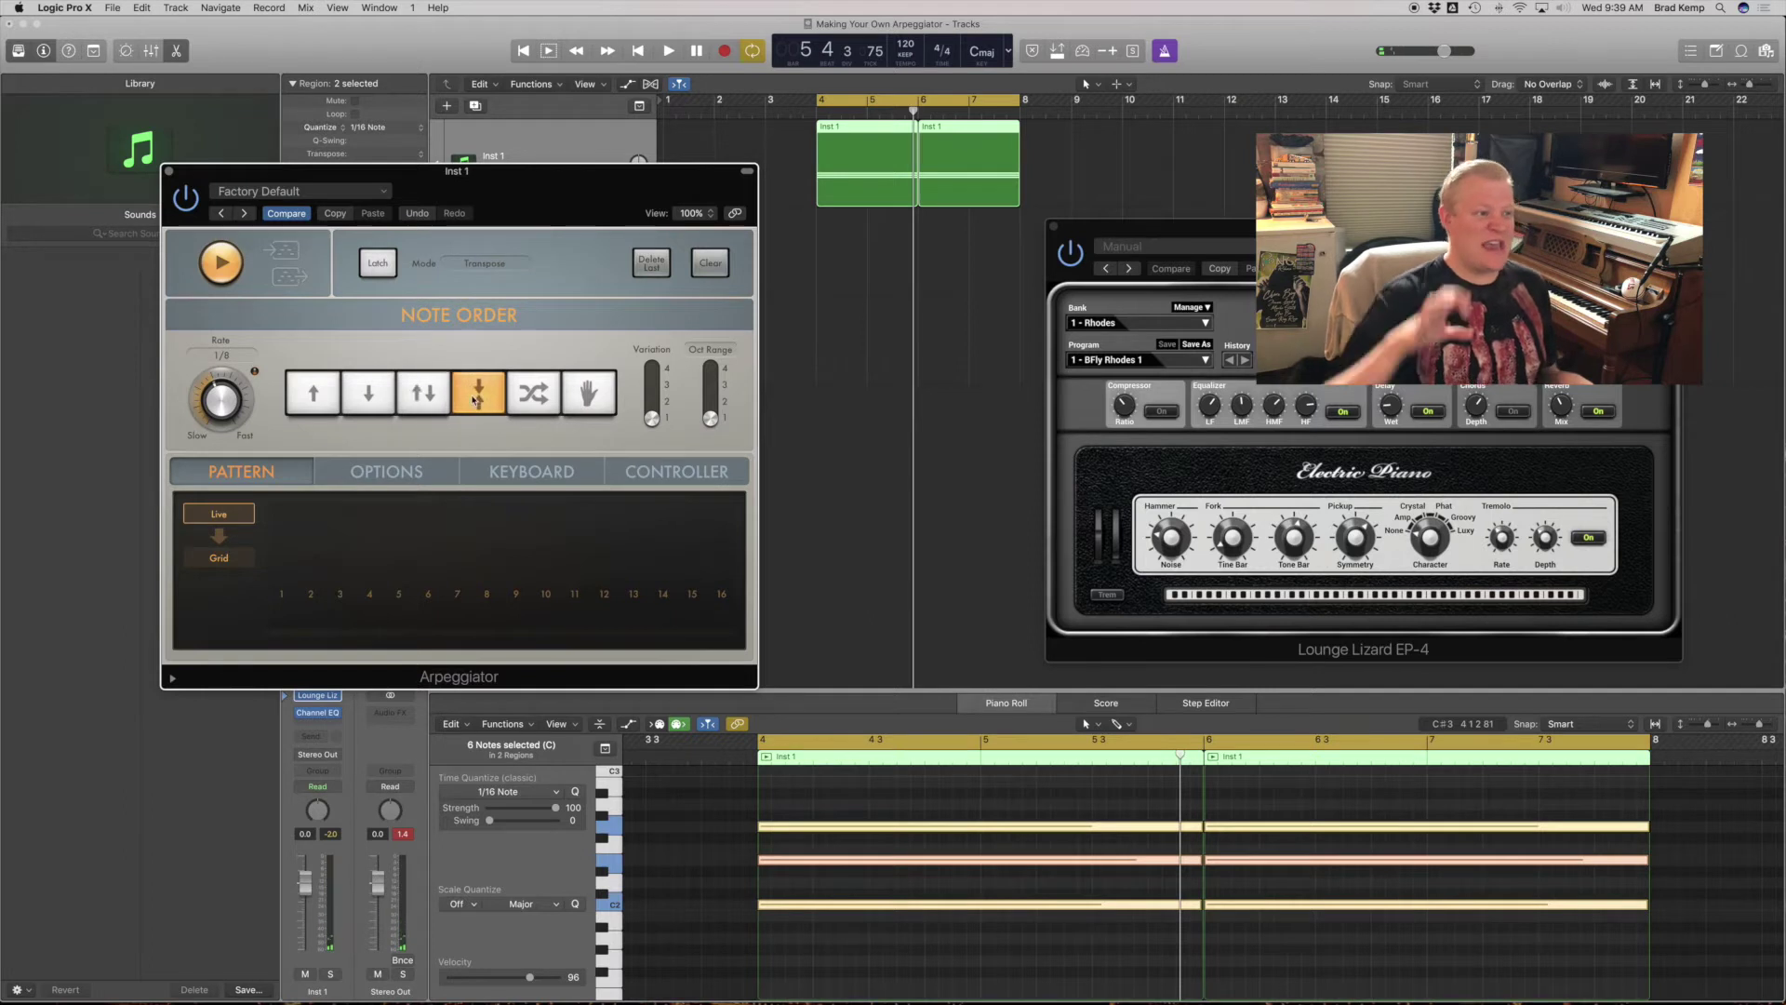
pyautogui.press('space')
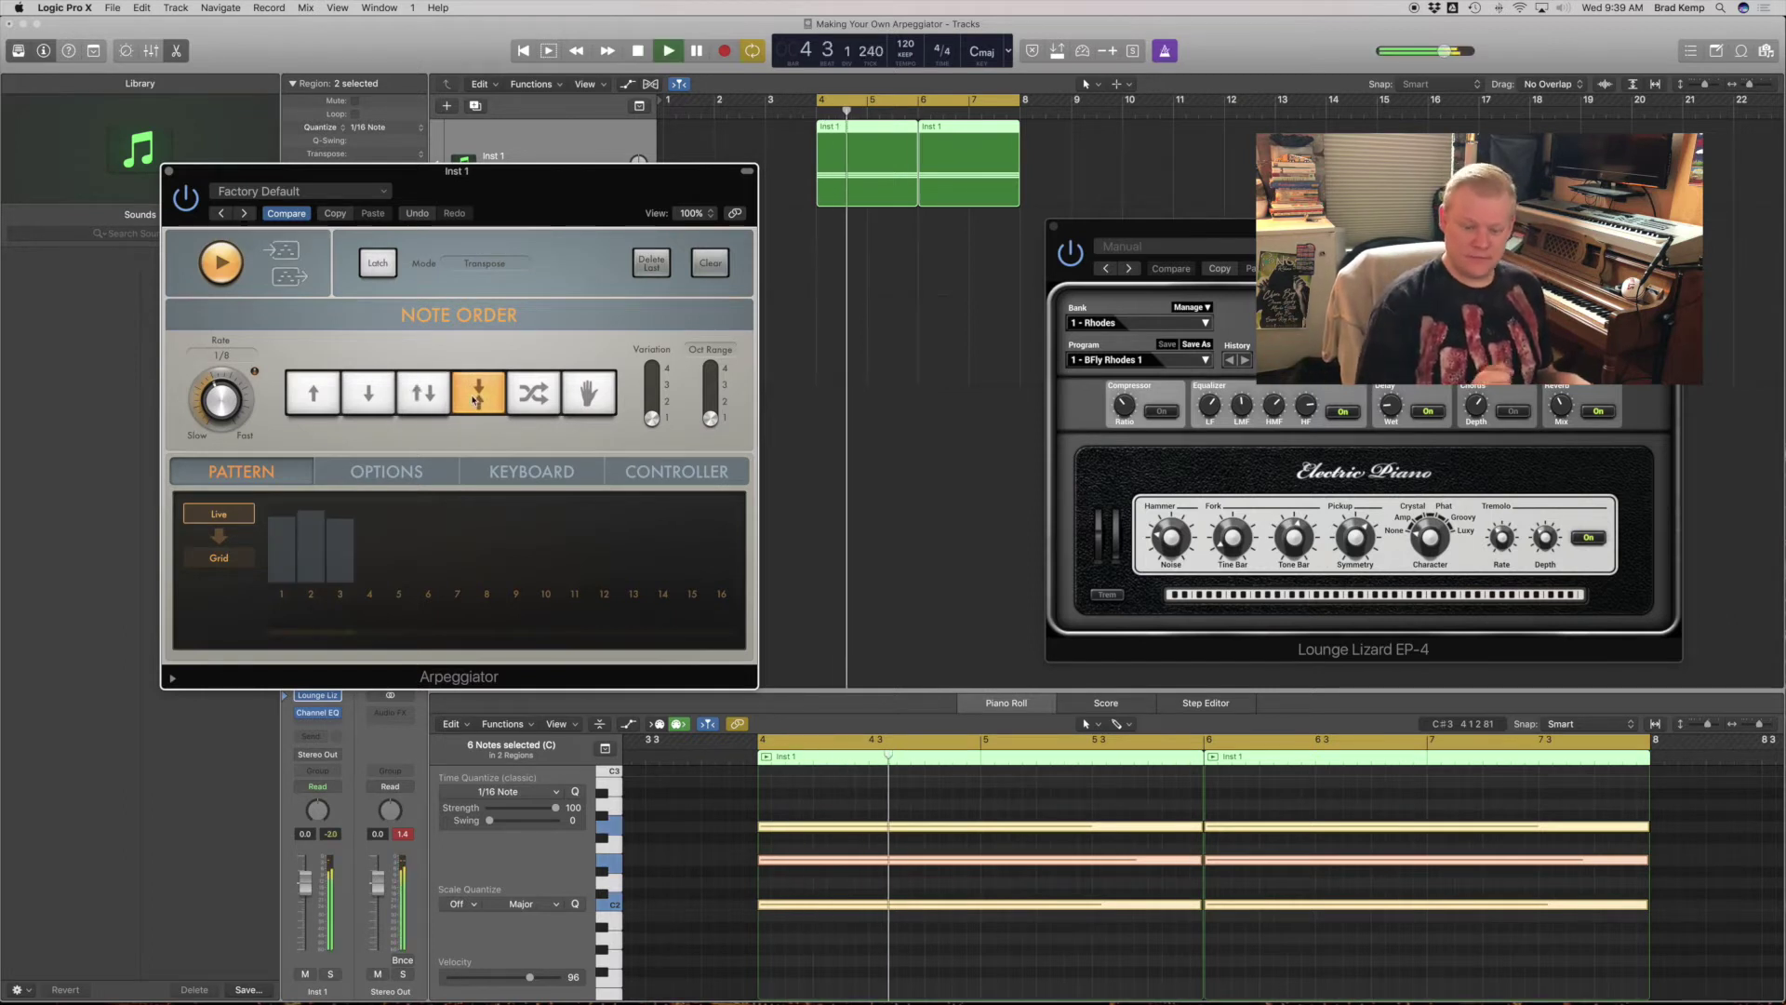
pyautogui.press('space')
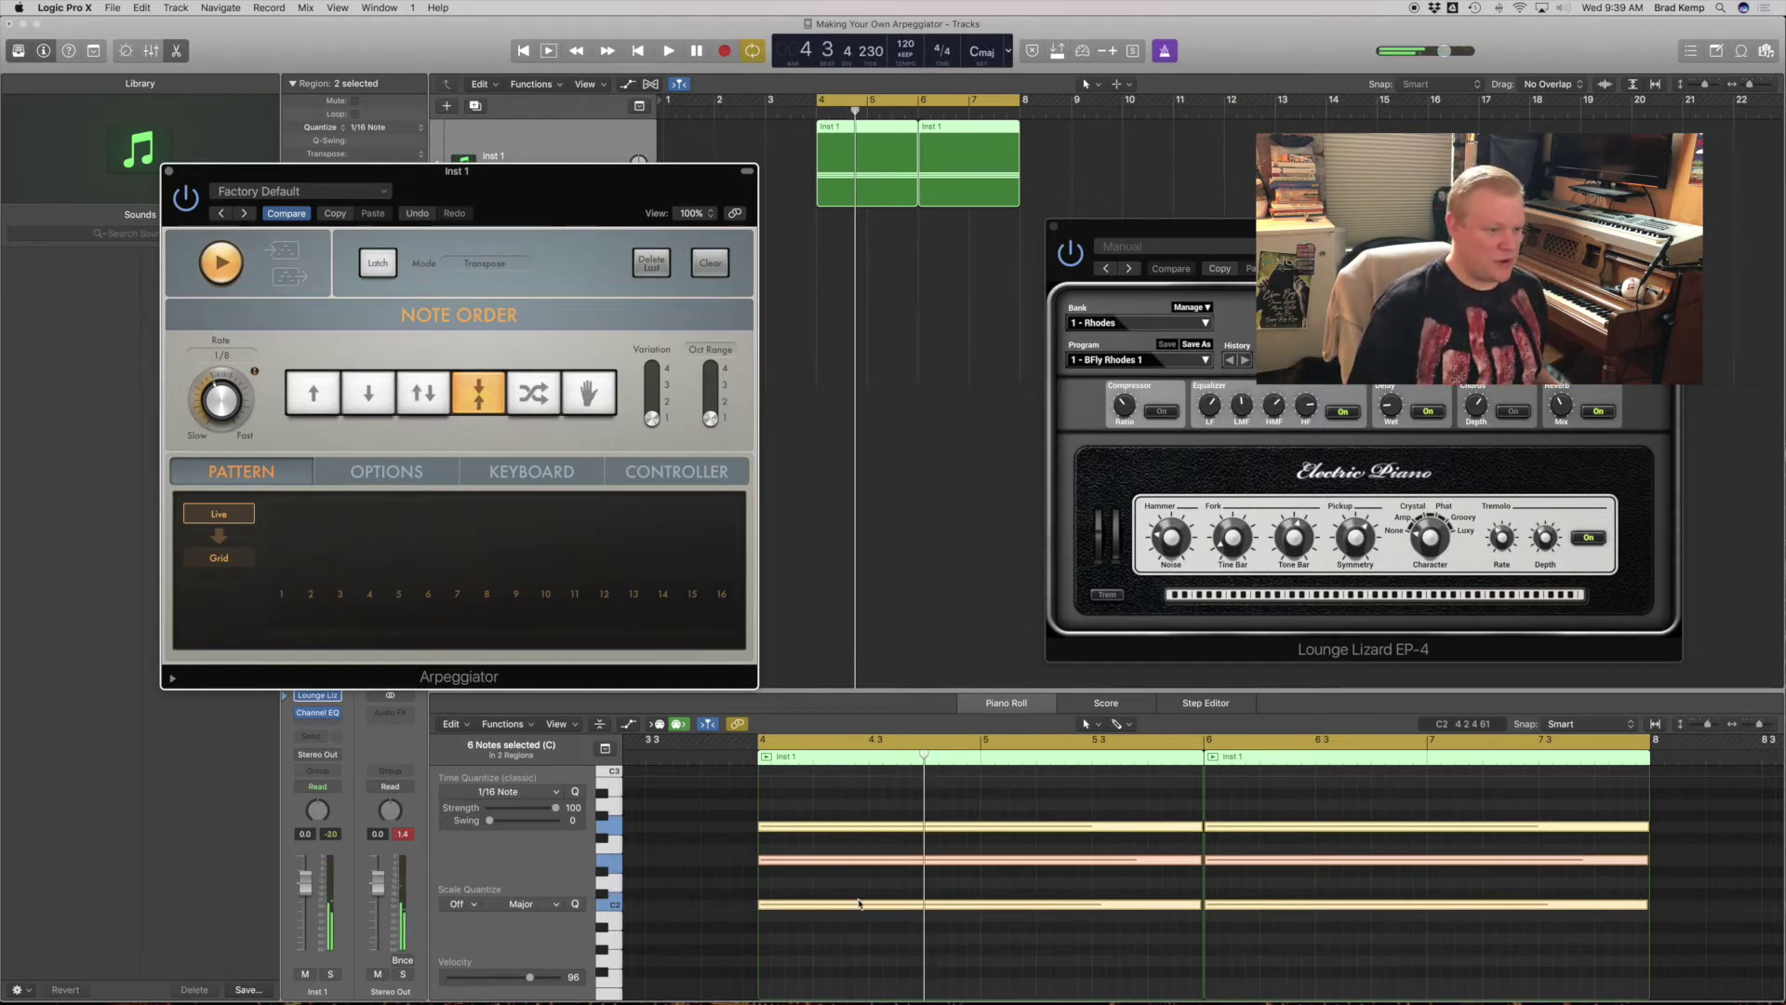
# Copy the chord notes in both regions one octave higher and play back the outside-in arpeggio
pyautogui.scroll(2, 858, 902)
pyautogui.moveTo(795, 899); pyautogui.dragTo(792, 823)
pyautogui.press('space')
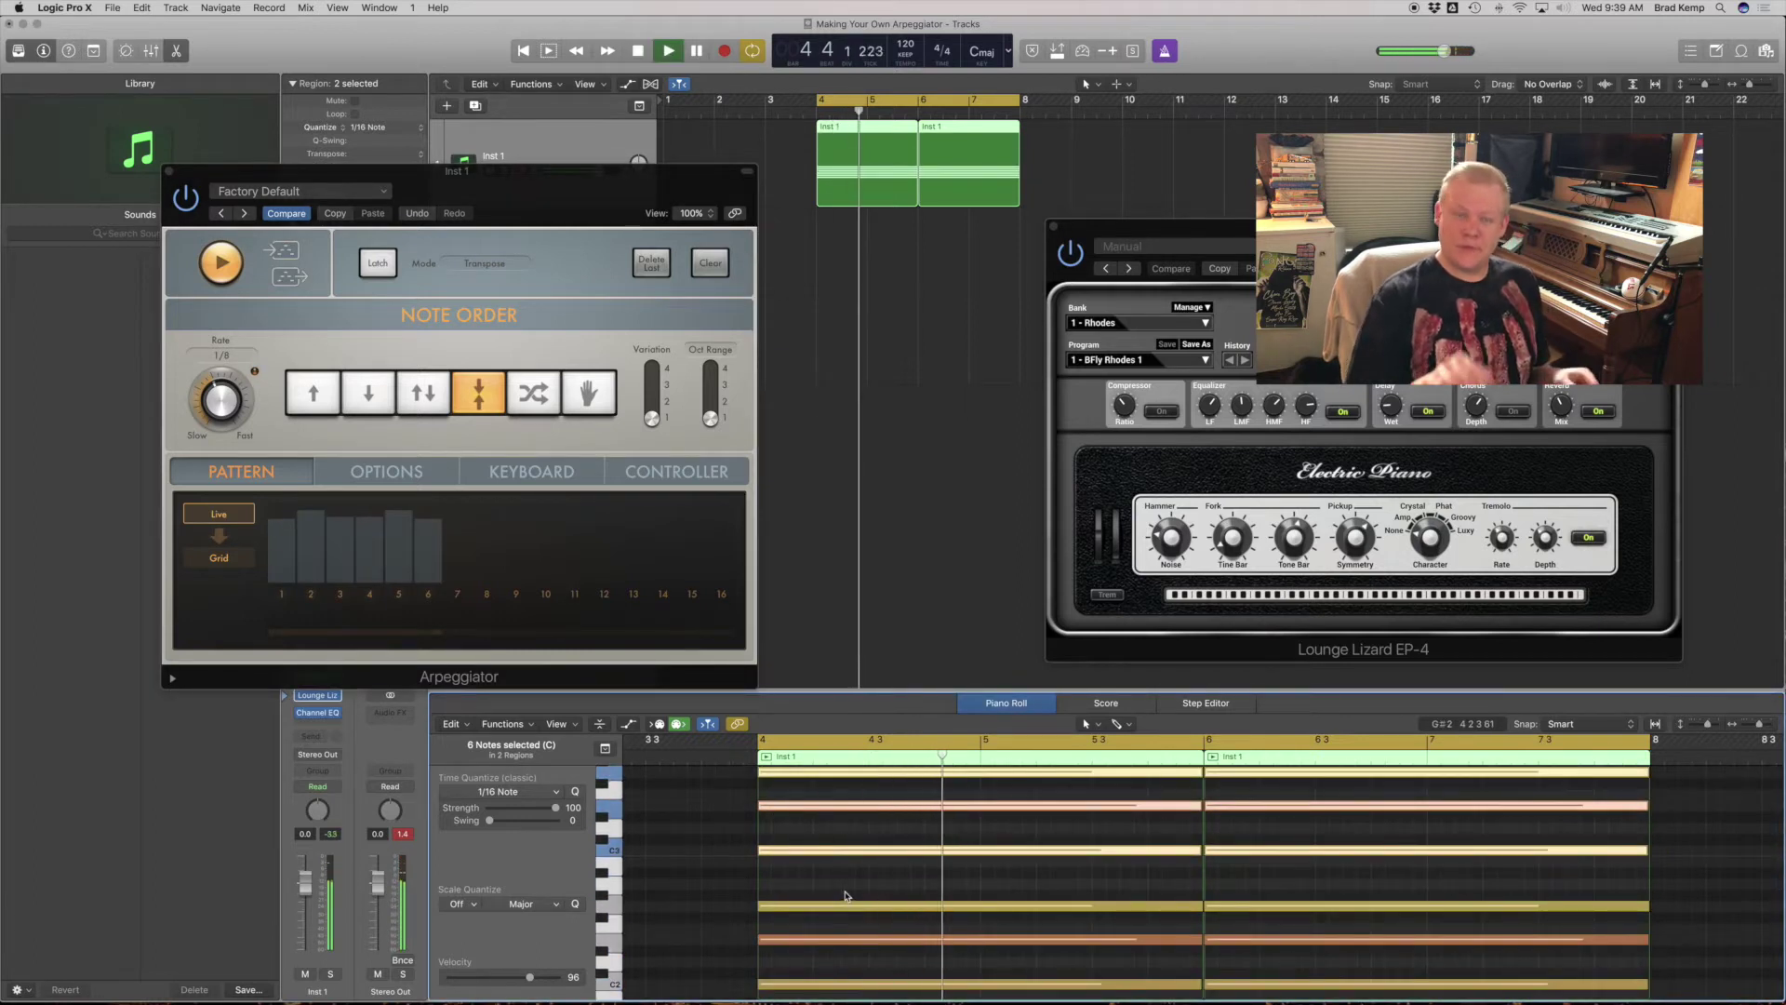
pyautogui.click(294, 313)
pyautogui.press('space')
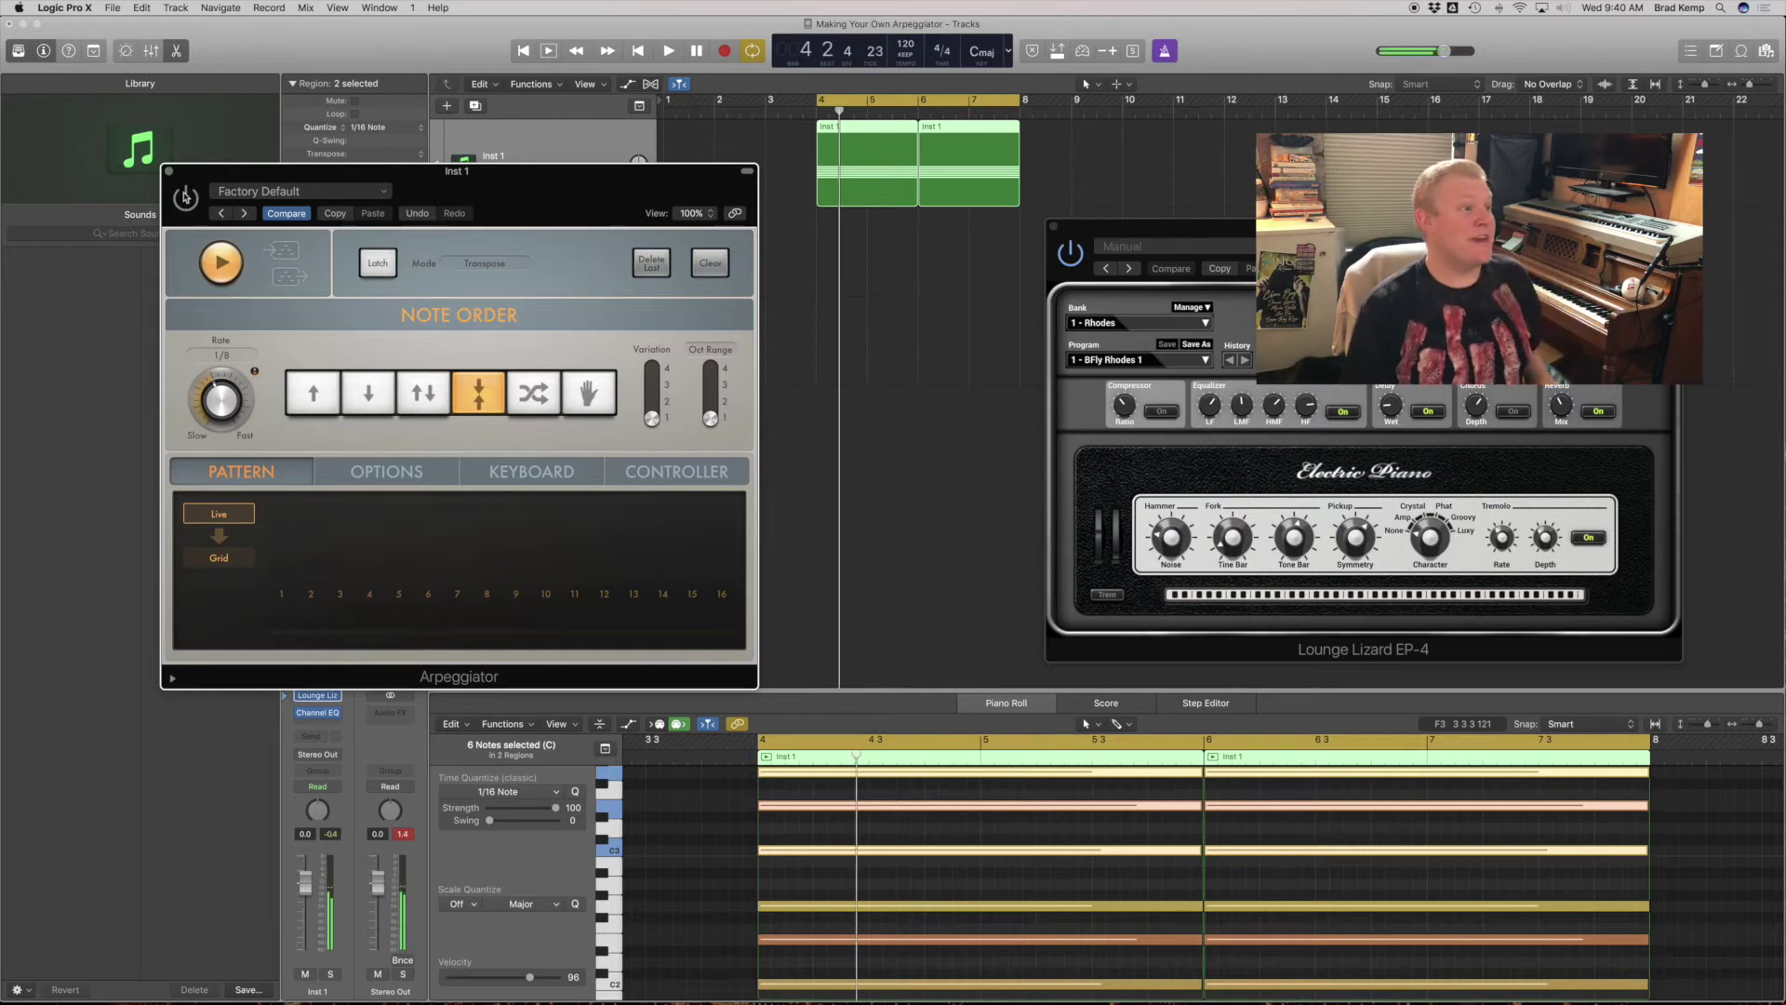
pyautogui.press('space')
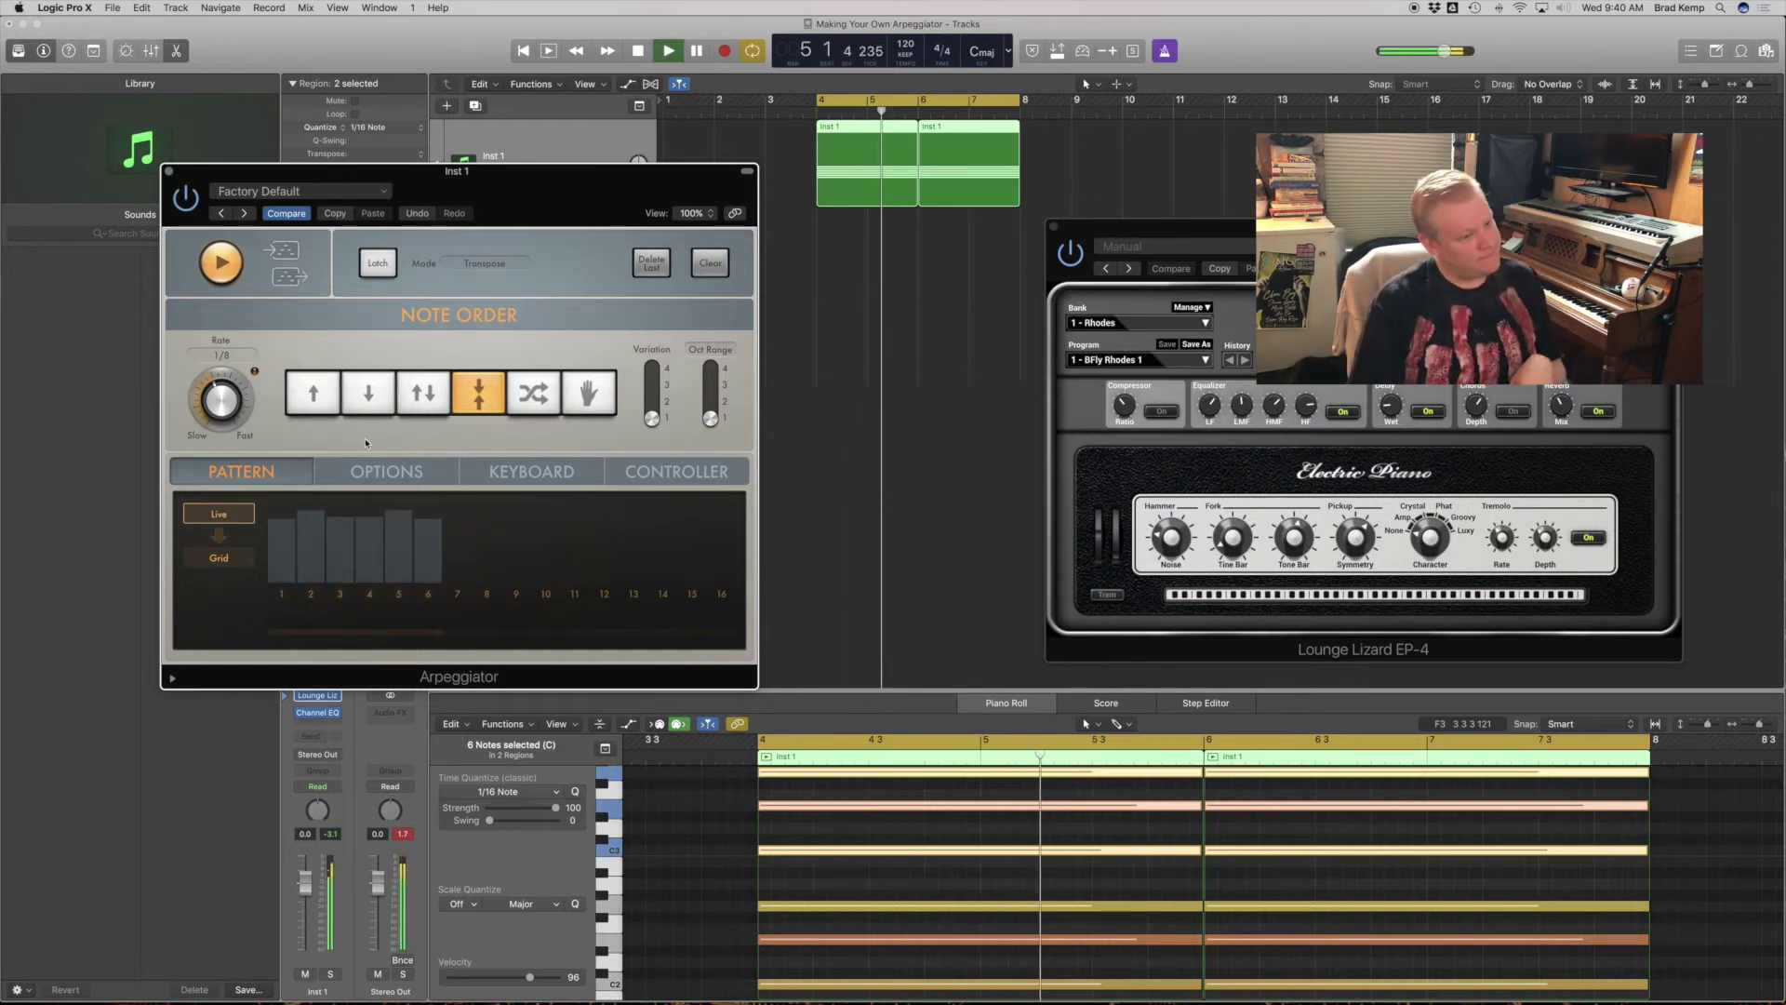
# Set the Arpeggiator to the up/down note order with variation 1 and an octave range of 4
pyautogui.click(534, 395)
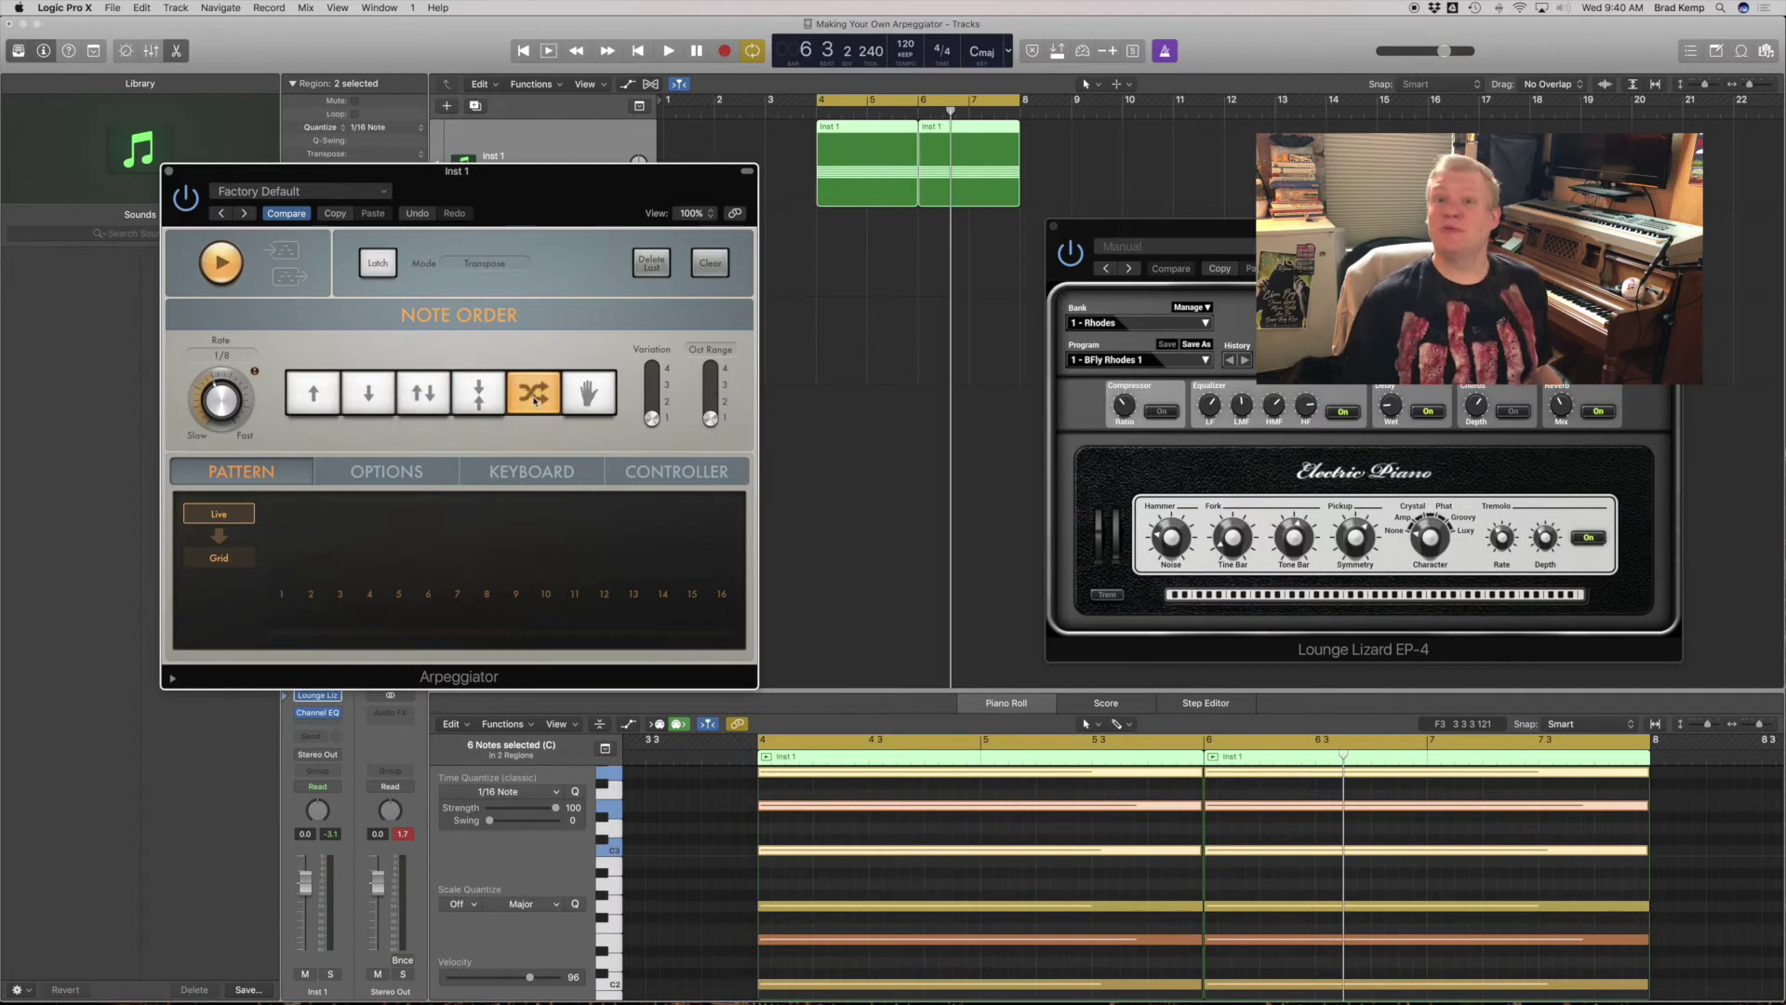
pyautogui.click(425, 394)
pyautogui.moveTo(654, 420); pyautogui.dragTo(656, 367)
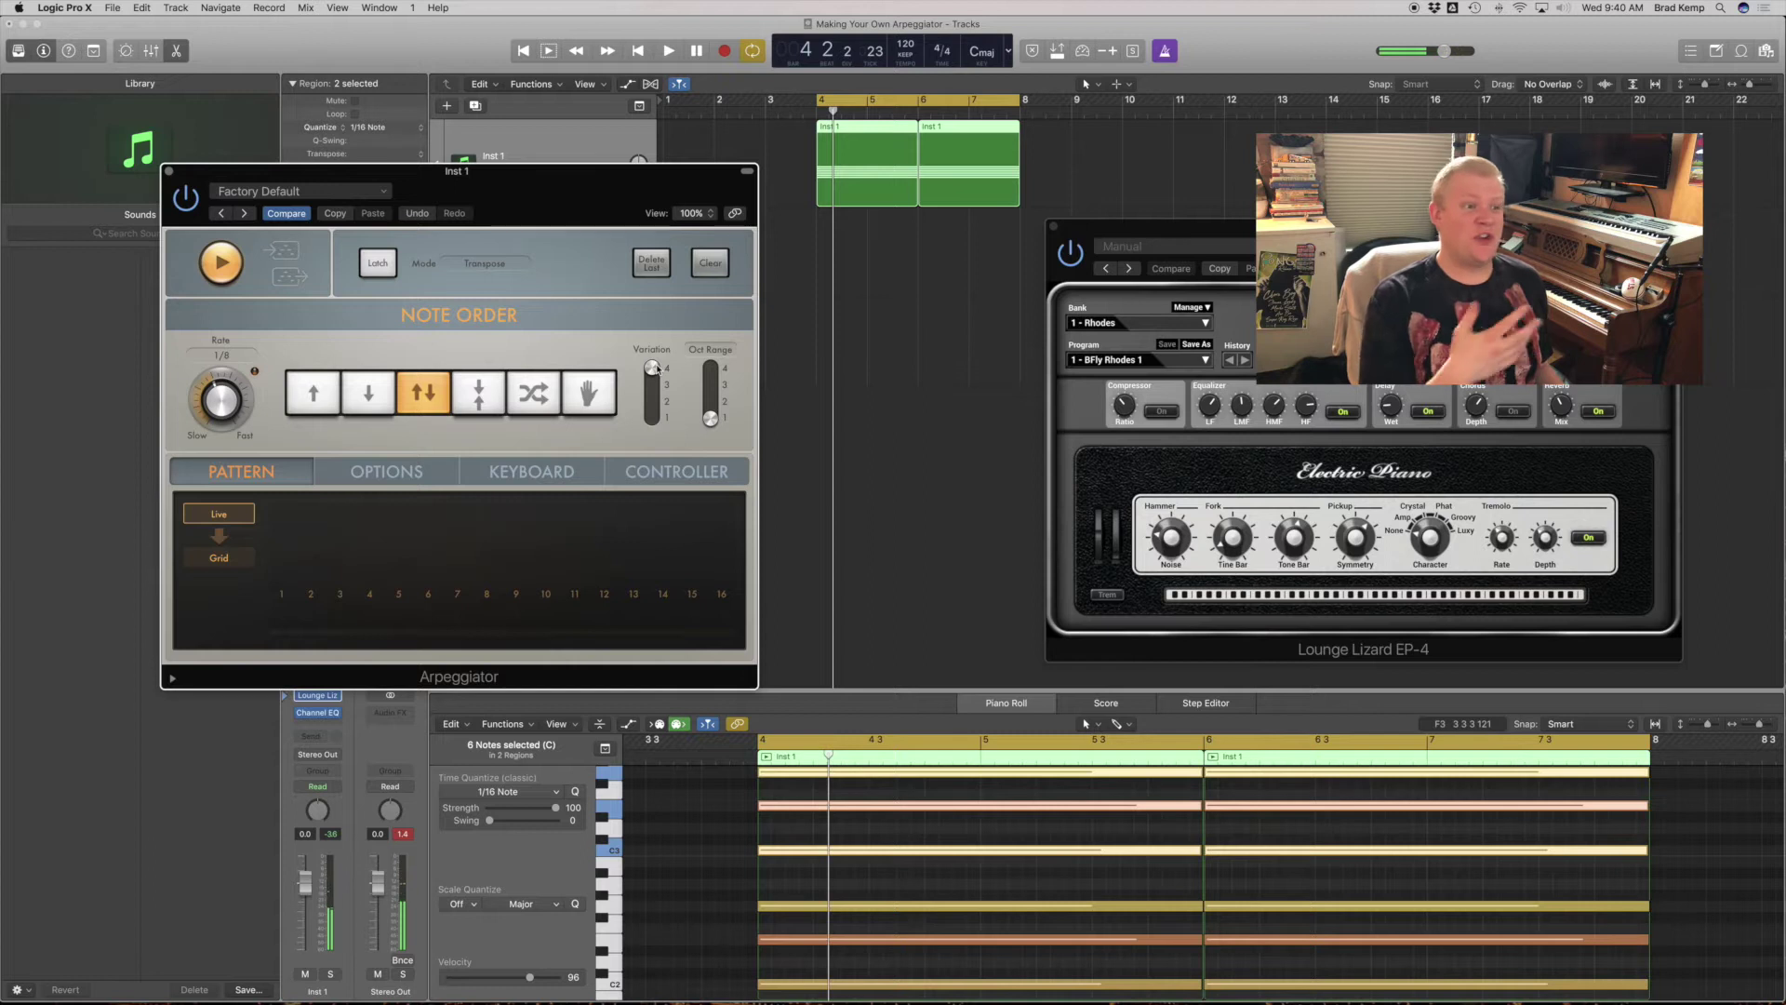
pyautogui.moveTo(658, 367); pyautogui.dragTo(654, 421)
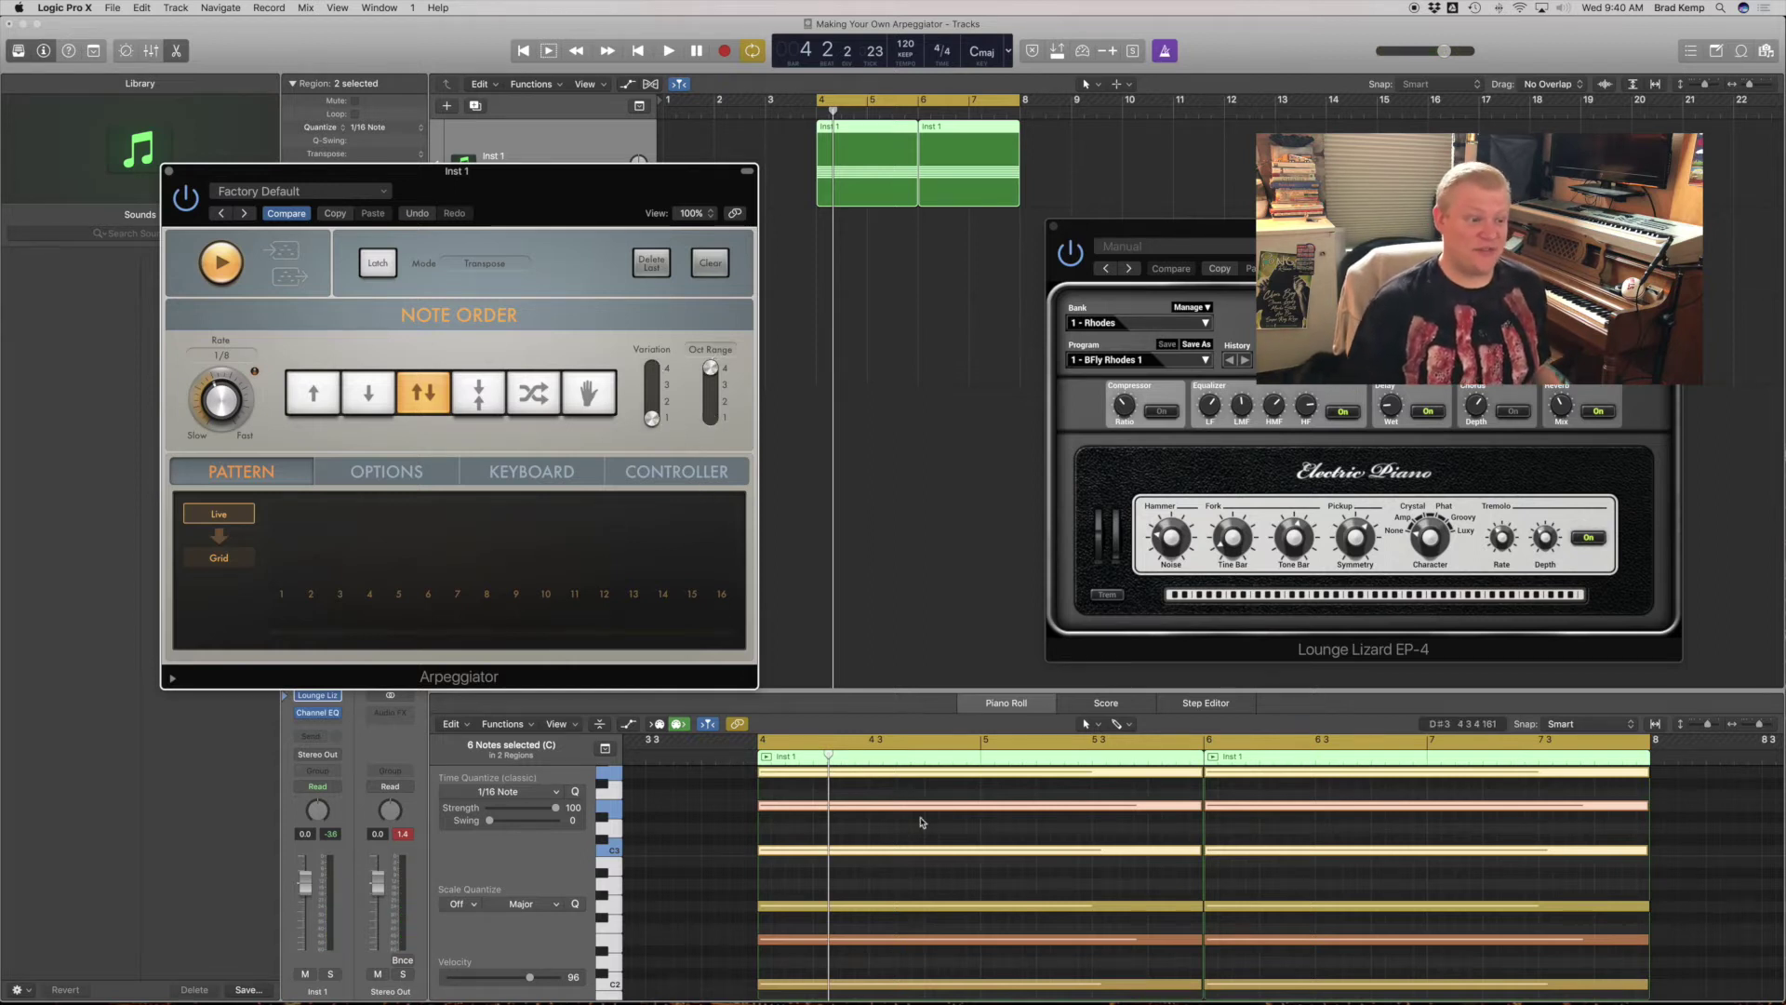
# Delete the upper-octave chord copies from both regions and play back the up/down arpeggio across four octaves
pyautogui.moveTo(902, 834); pyautogui.dragTo(1342, 671)
pyautogui.press('Delete')
pyautogui.scroll(-10, 1195, 837)
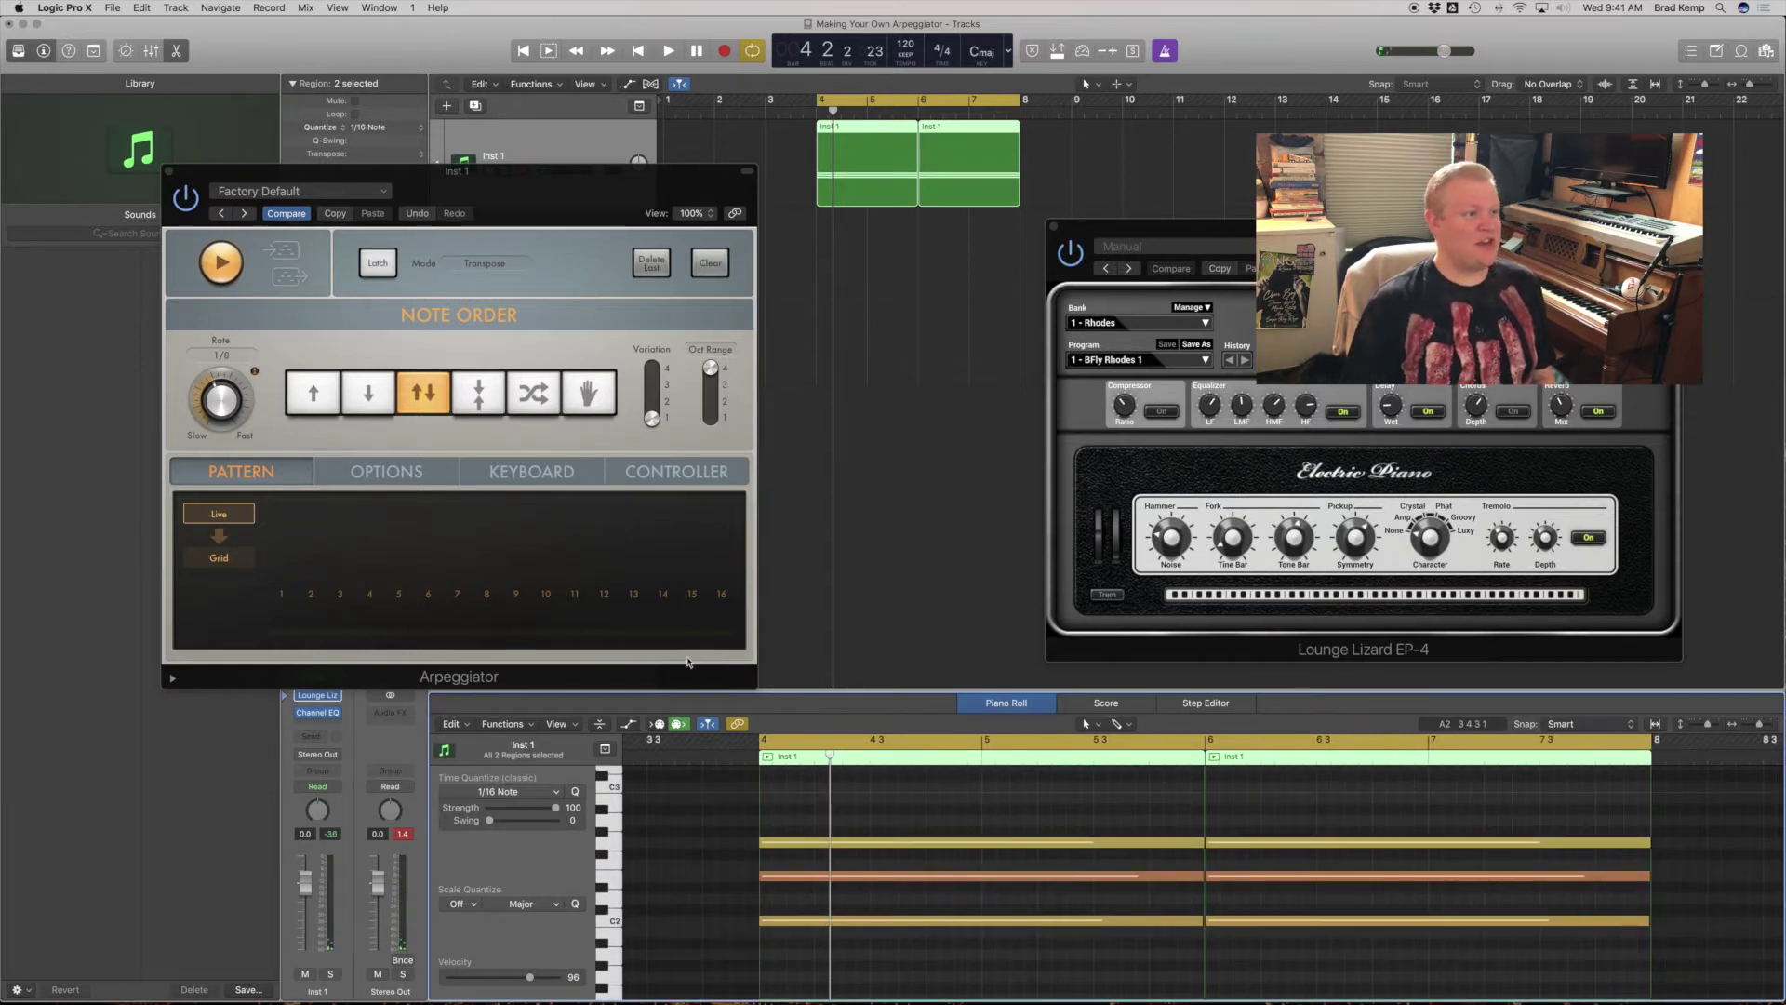
pyautogui.press('space')
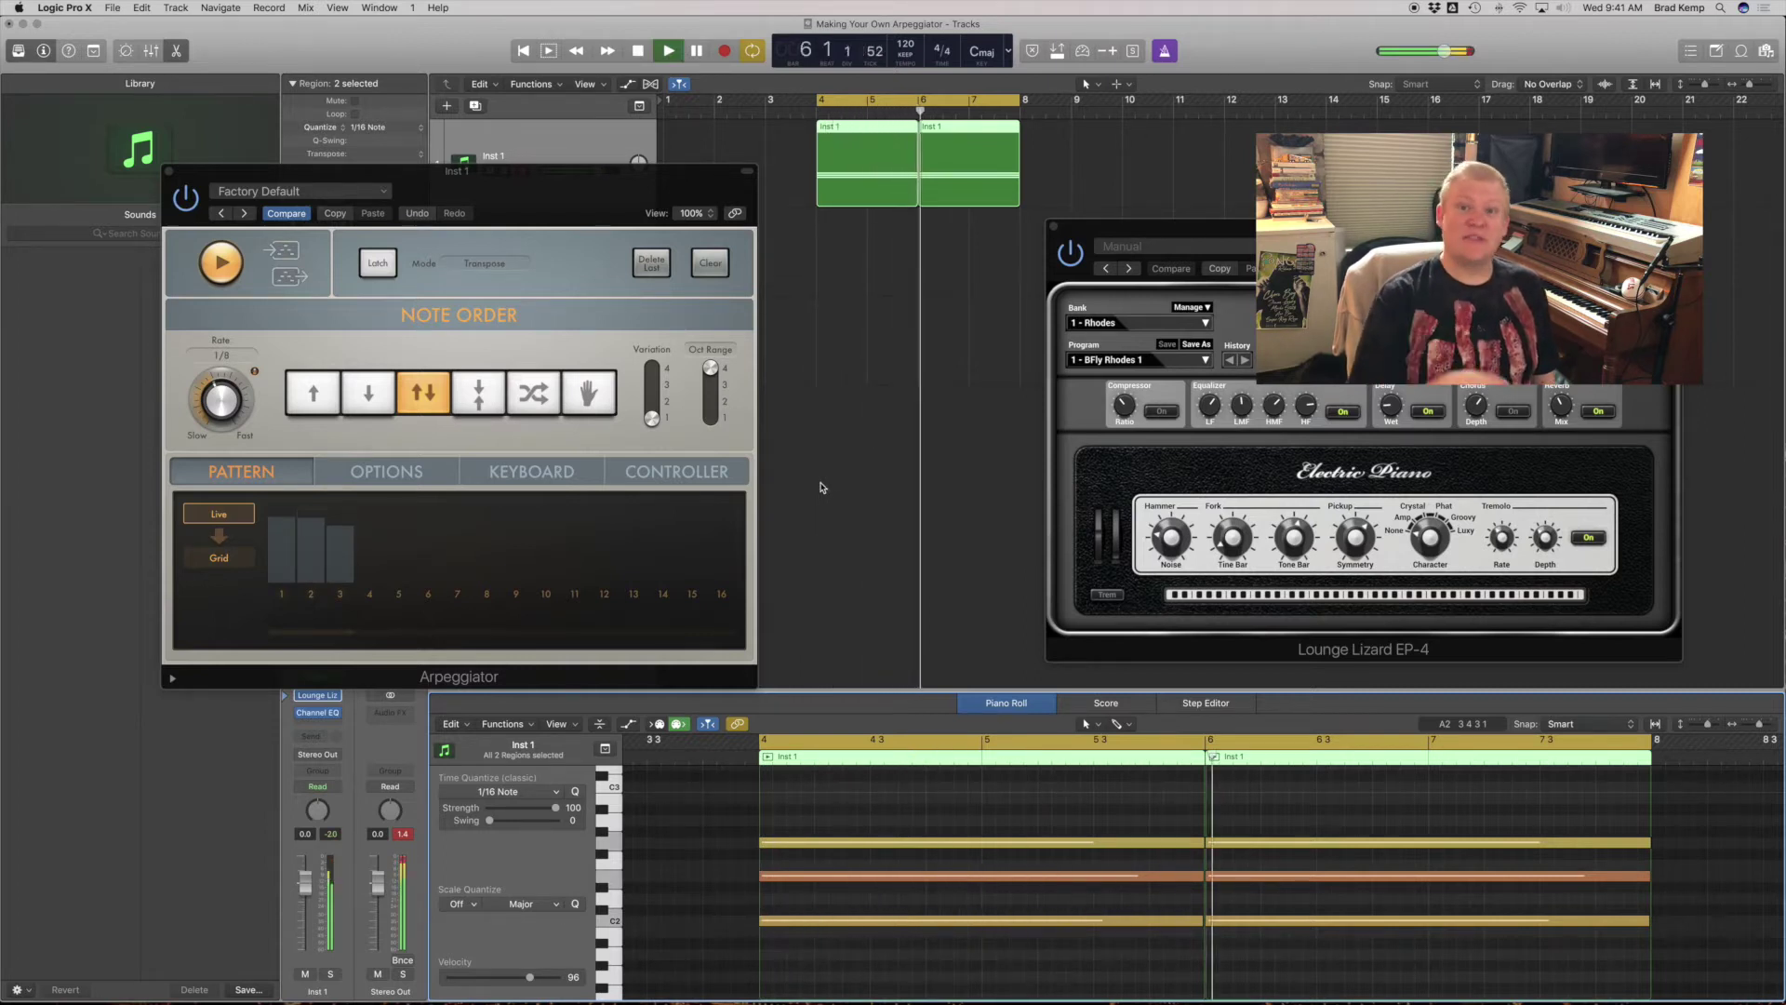
pyautogui.press('space')
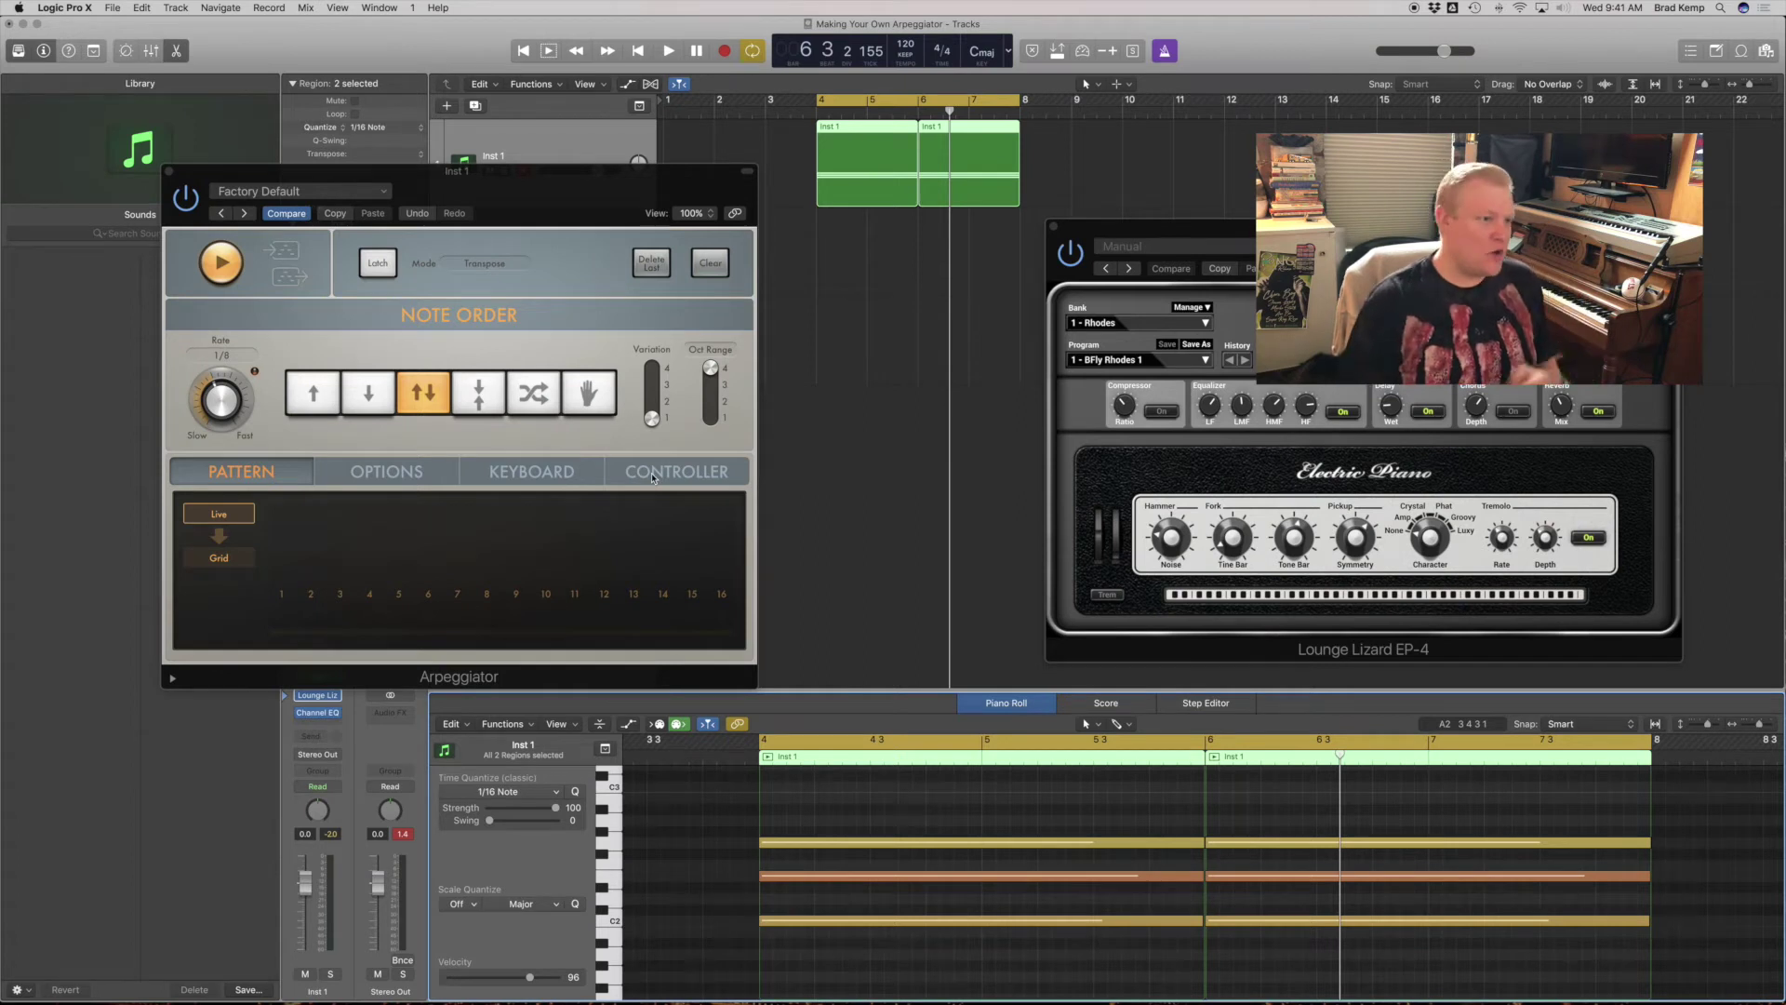
# Load the Simple Chord Groove 02 preset in the Arpeggiator and audition it over the looped chord
pyautogui.click(344, 192)
pyautogui.scroll(-5, 364, 558)
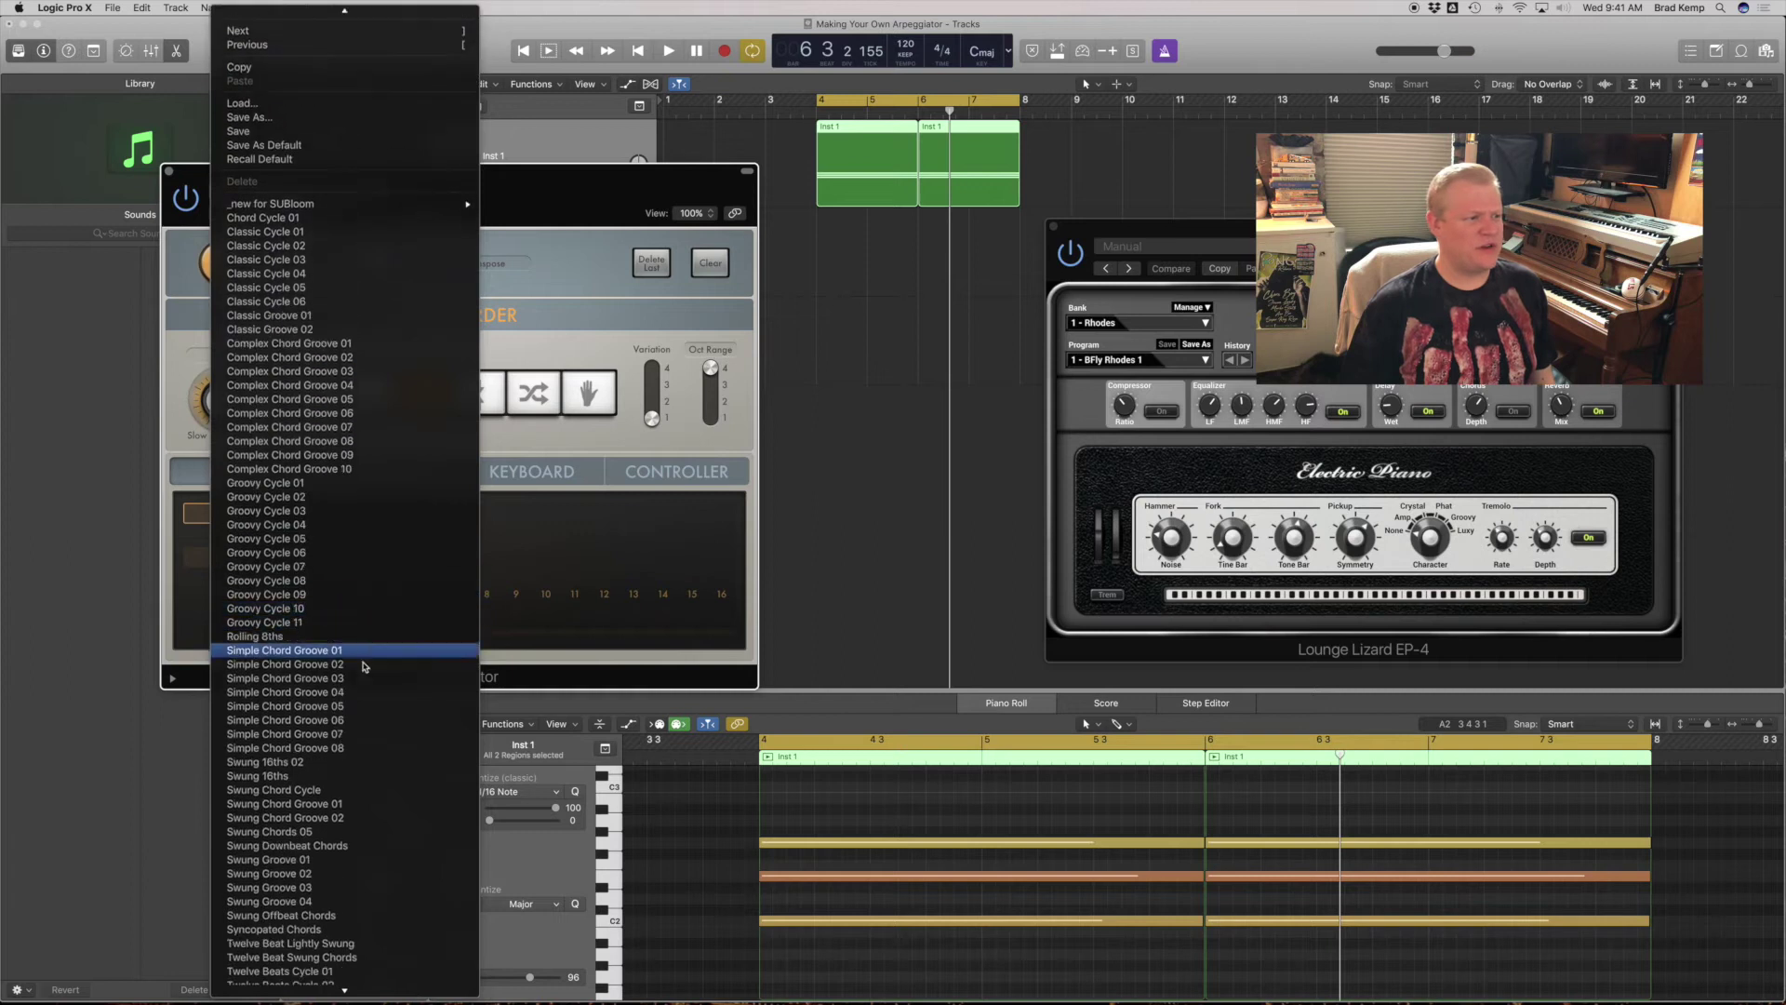
pyautogui.click(365, 666)
pyautogui.press('space')
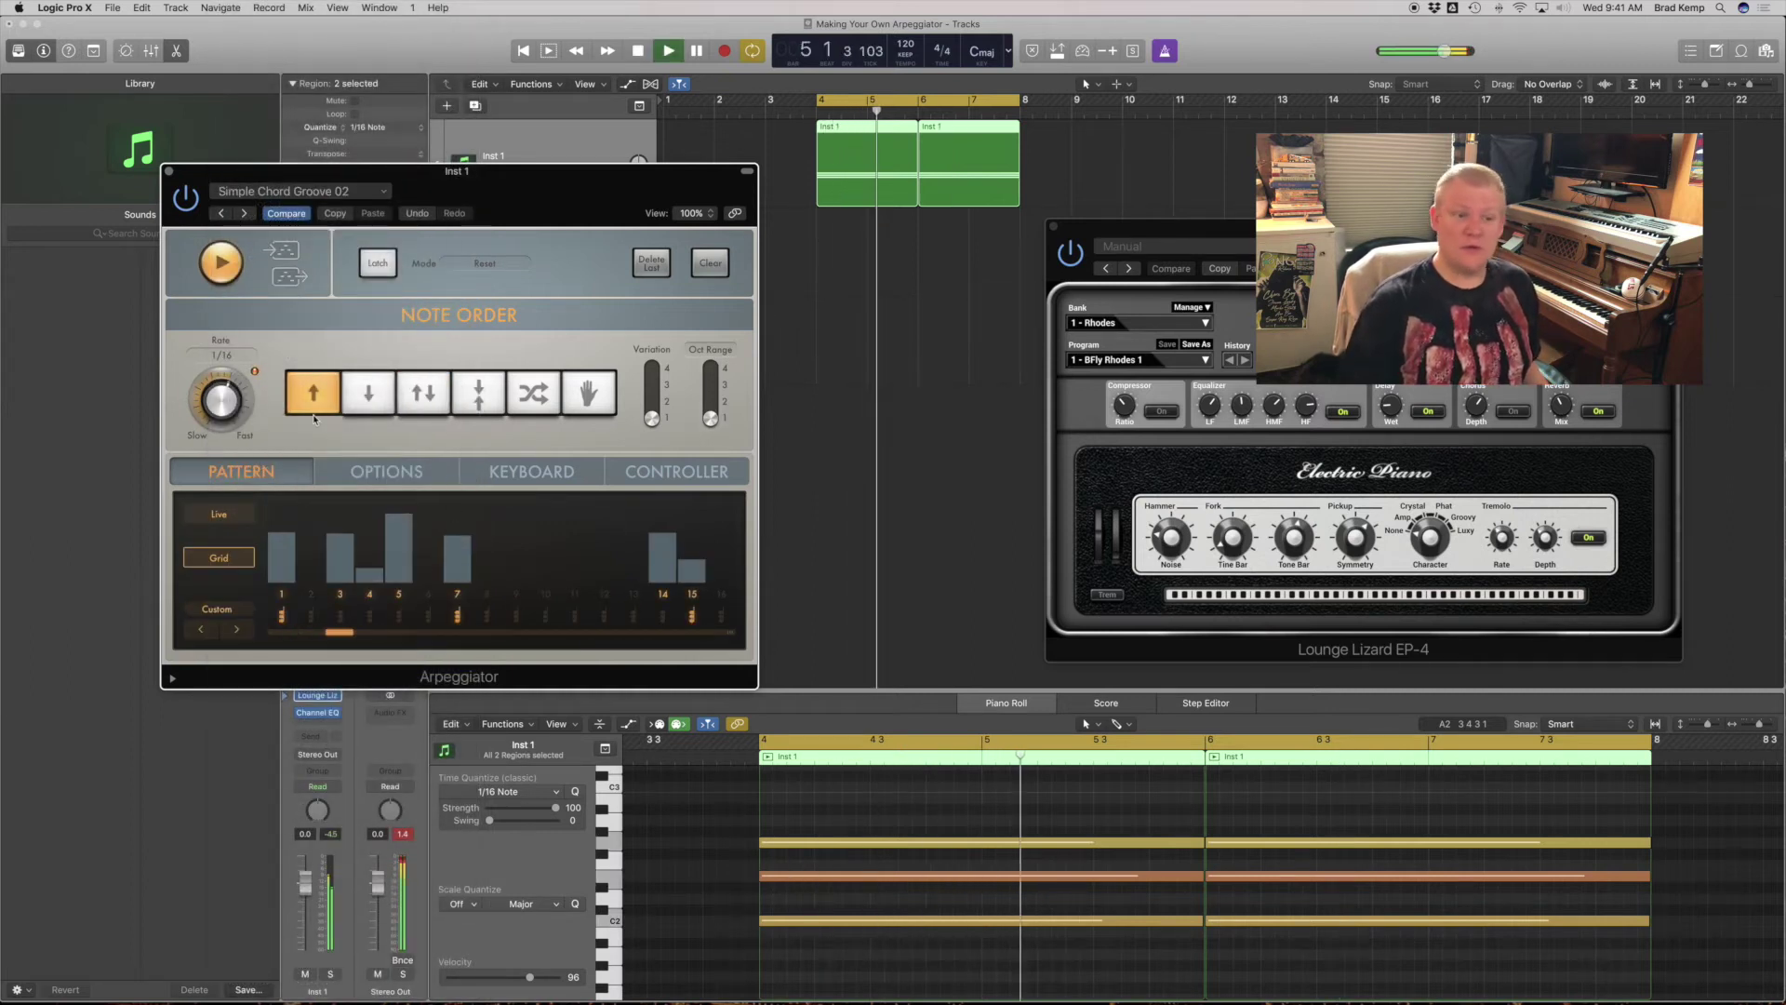
pyautogui.press('space')
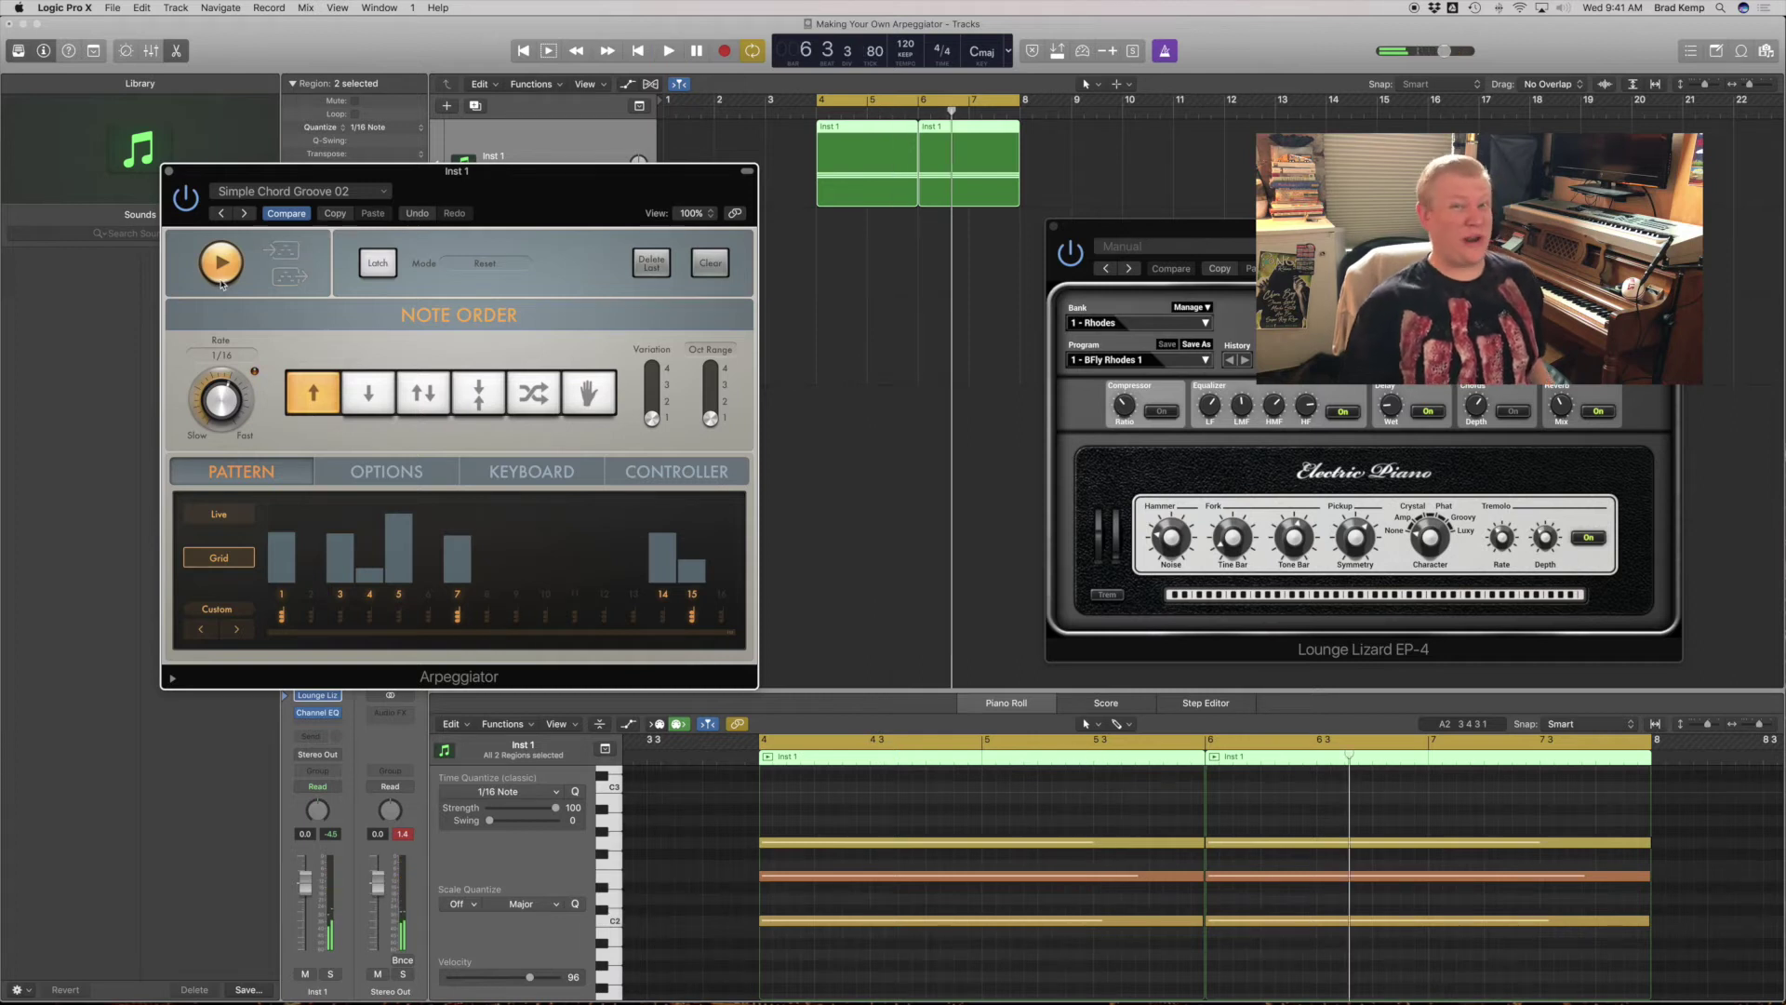
# Switch the Arpeggiator pattern to Live mode and delete the Inst 1 track
pyautogui.click(218, 513)
pyautogui.moveTo(527, 193); pyautogui.dragTo(535, 345)
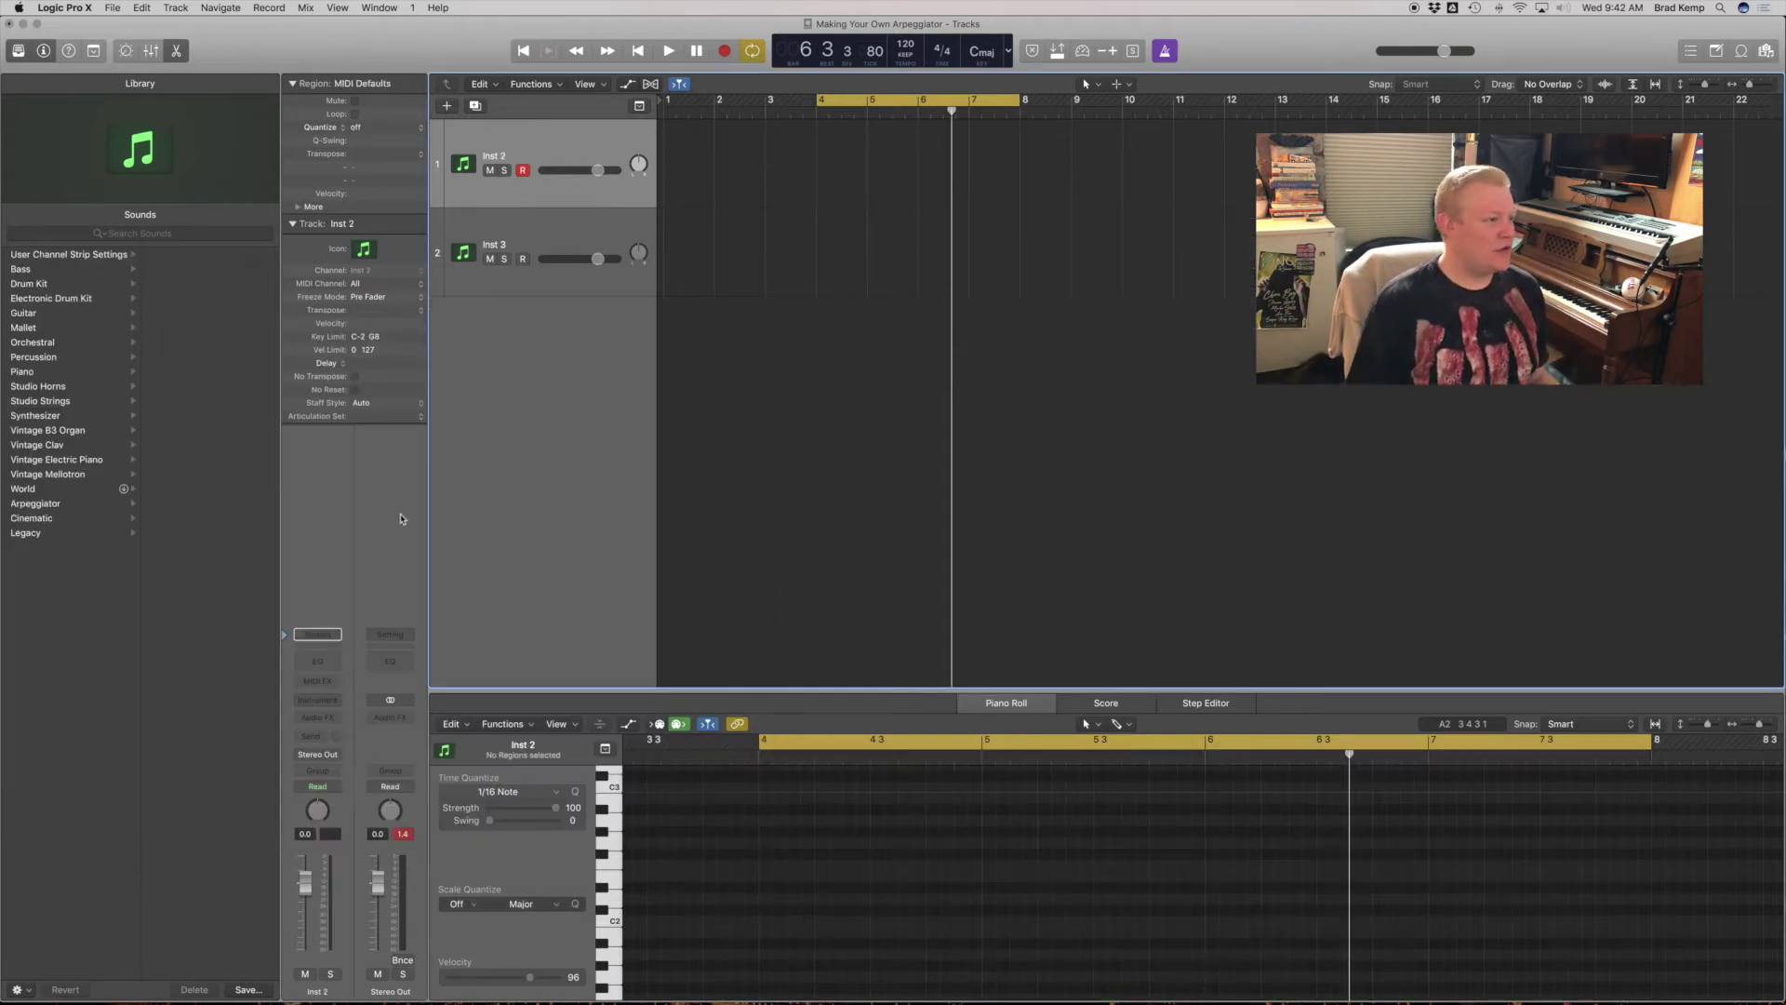
# Load the Tiny Nylon Kalimba patch from the plucked synthesizer sounds on the Inst 2 track
pyautogui.click(69, 417)
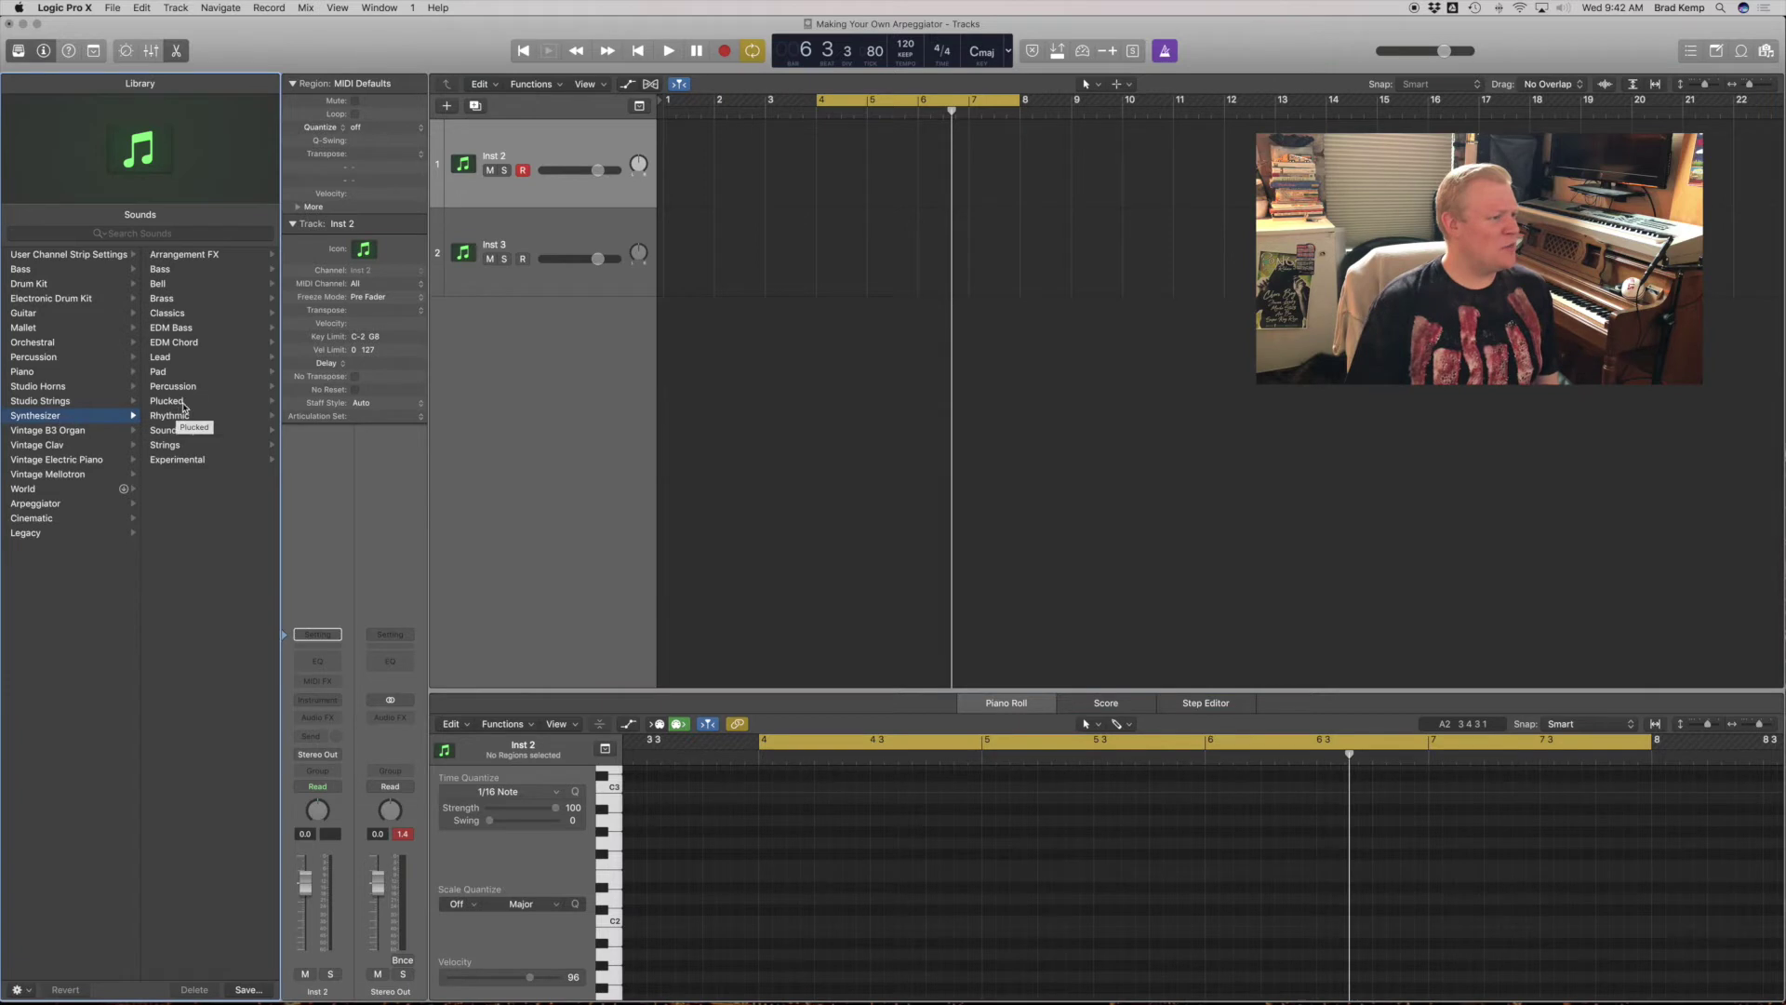
pyautogui.click(222, 724)
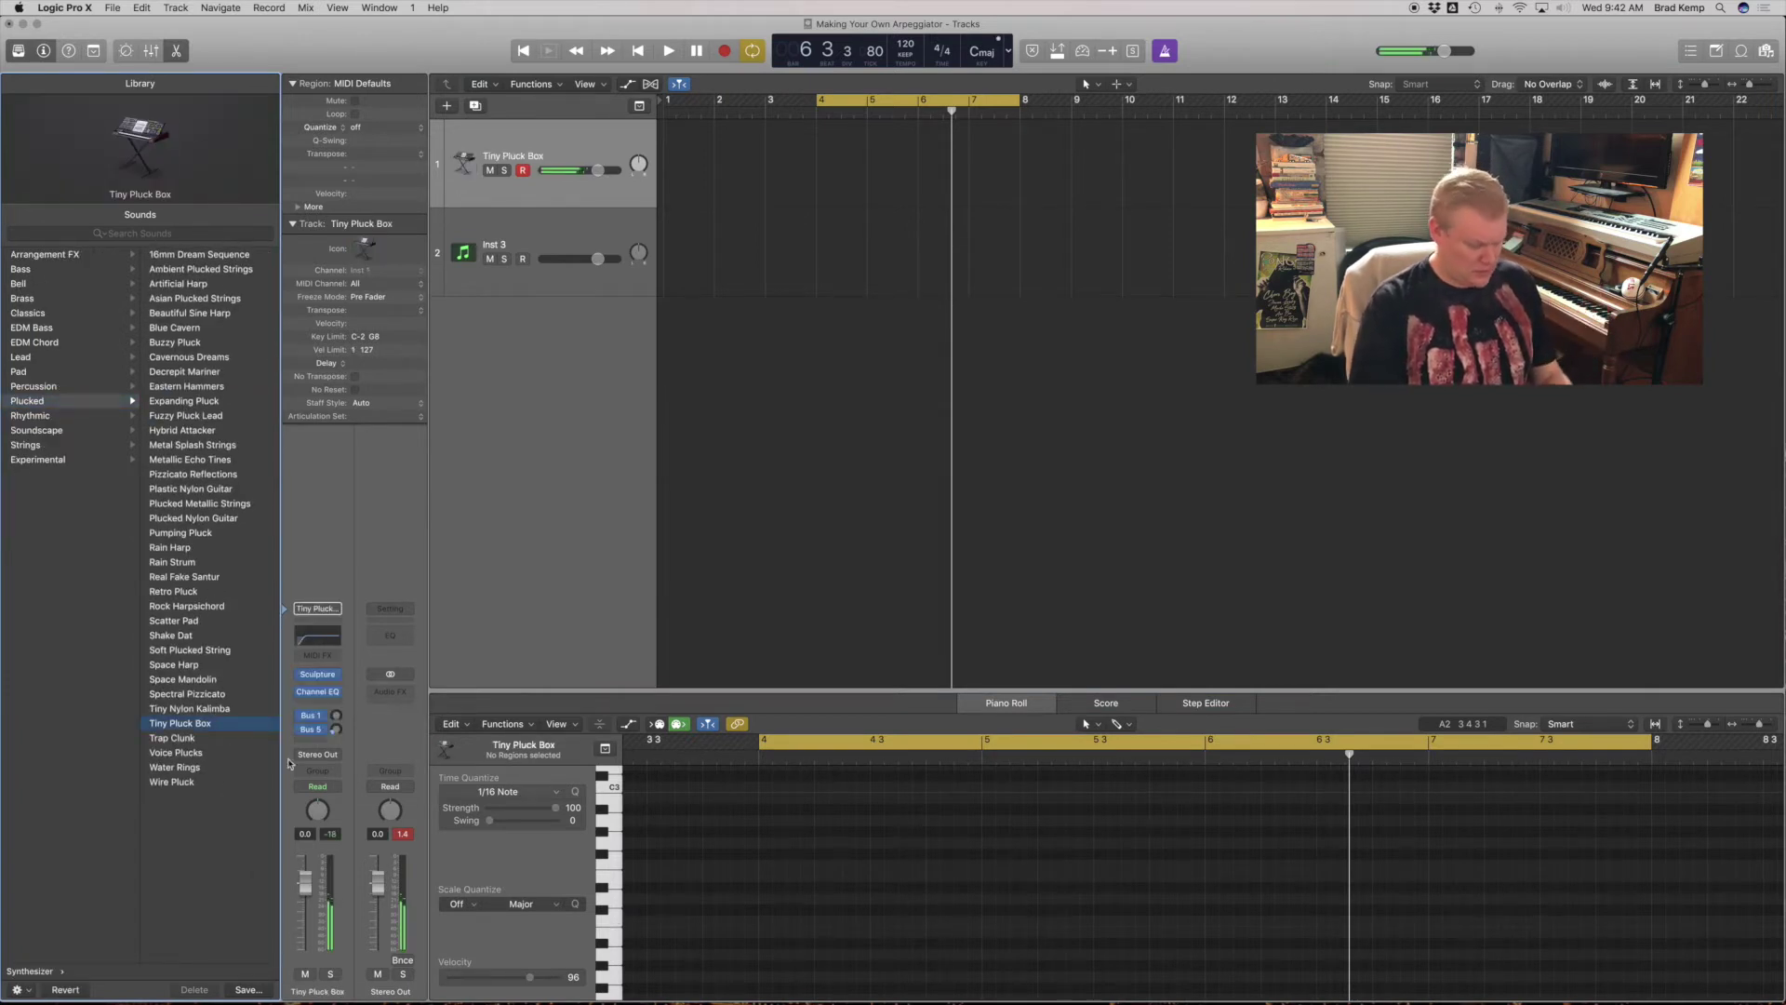
pyautogui.press('Up')
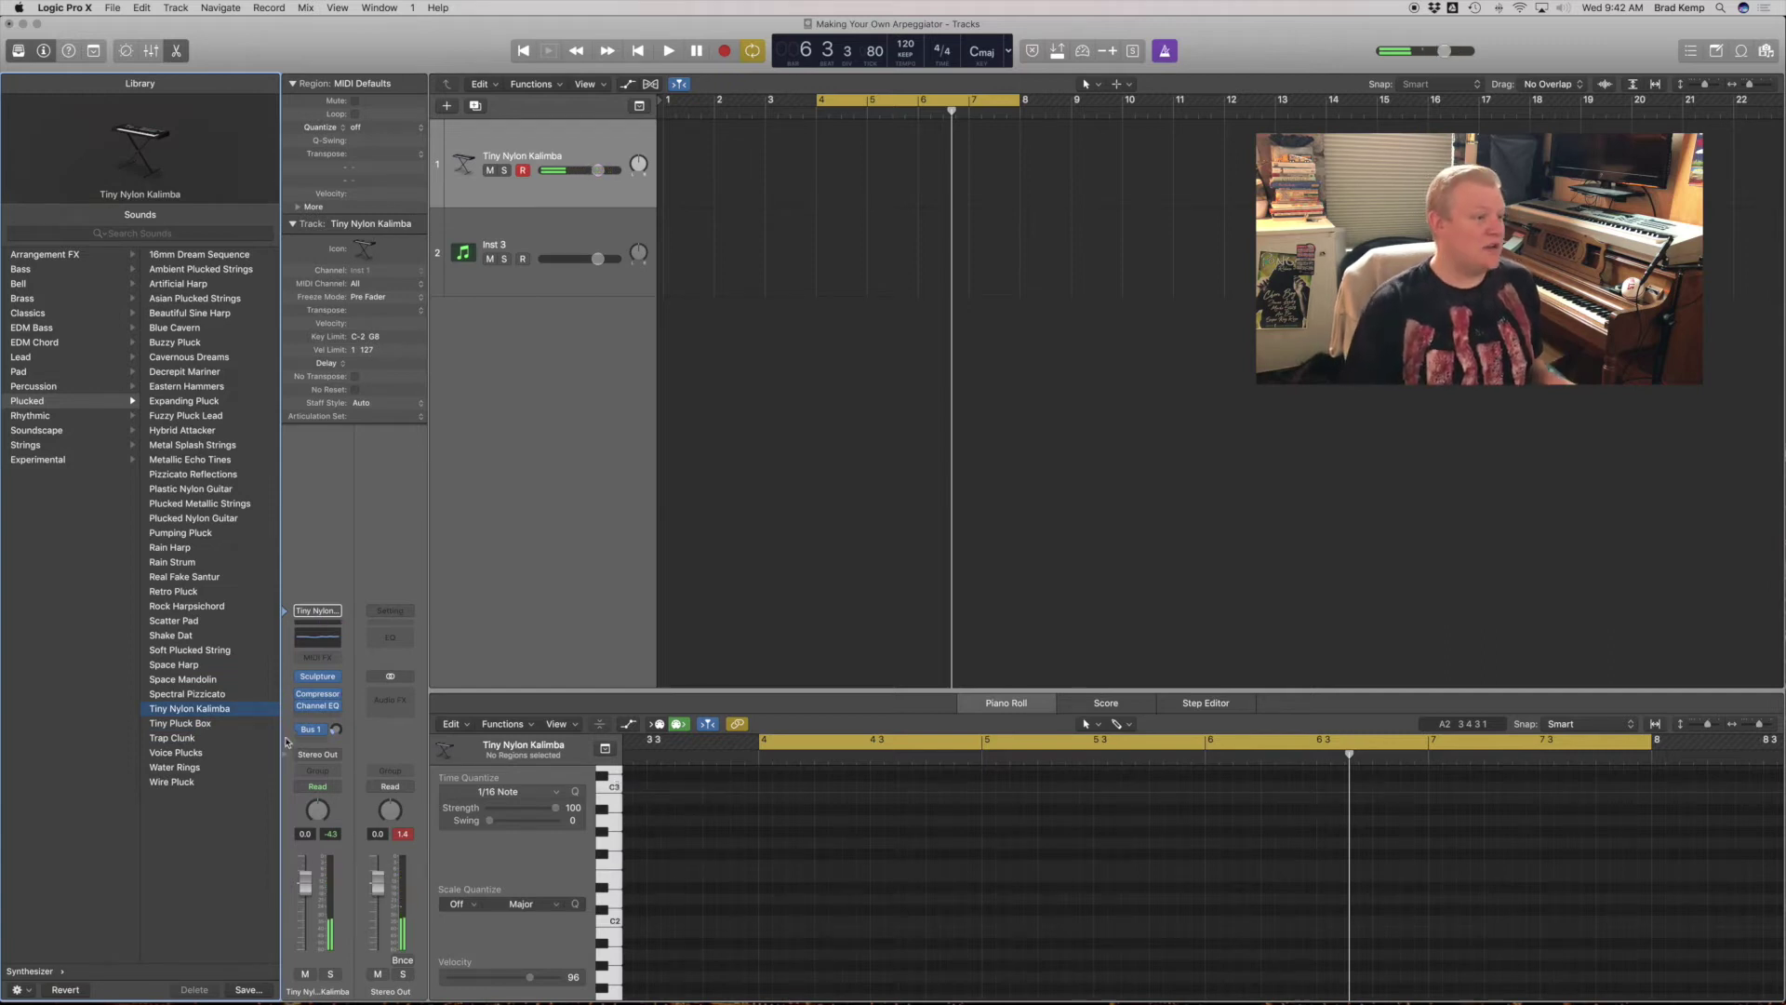
# Adjust the envelope sliders in the kalimba track's Sculpture synthesizer and close its window
pyautogui.click(317, 677)
pyautogui.moveTo(442, 218); pyautogui.dragTo(447, 271)
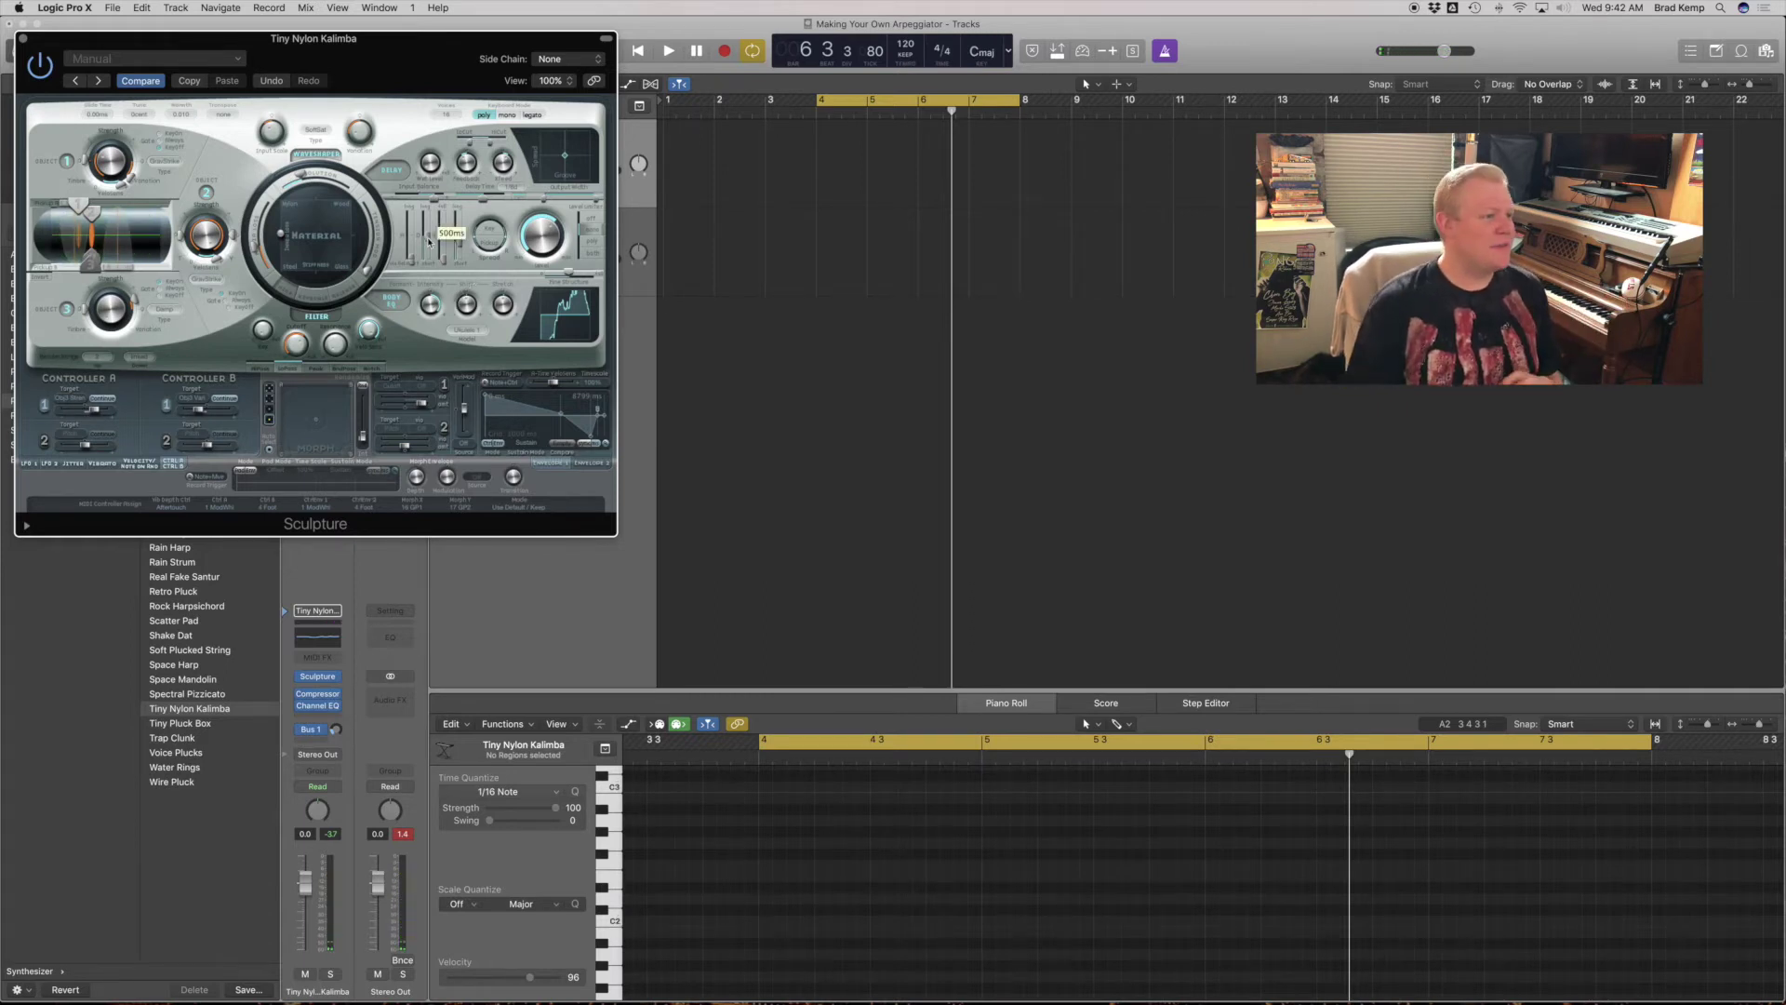
pyautogui.moveTo(461, 245); pyautogui.dragTo(461, 245)
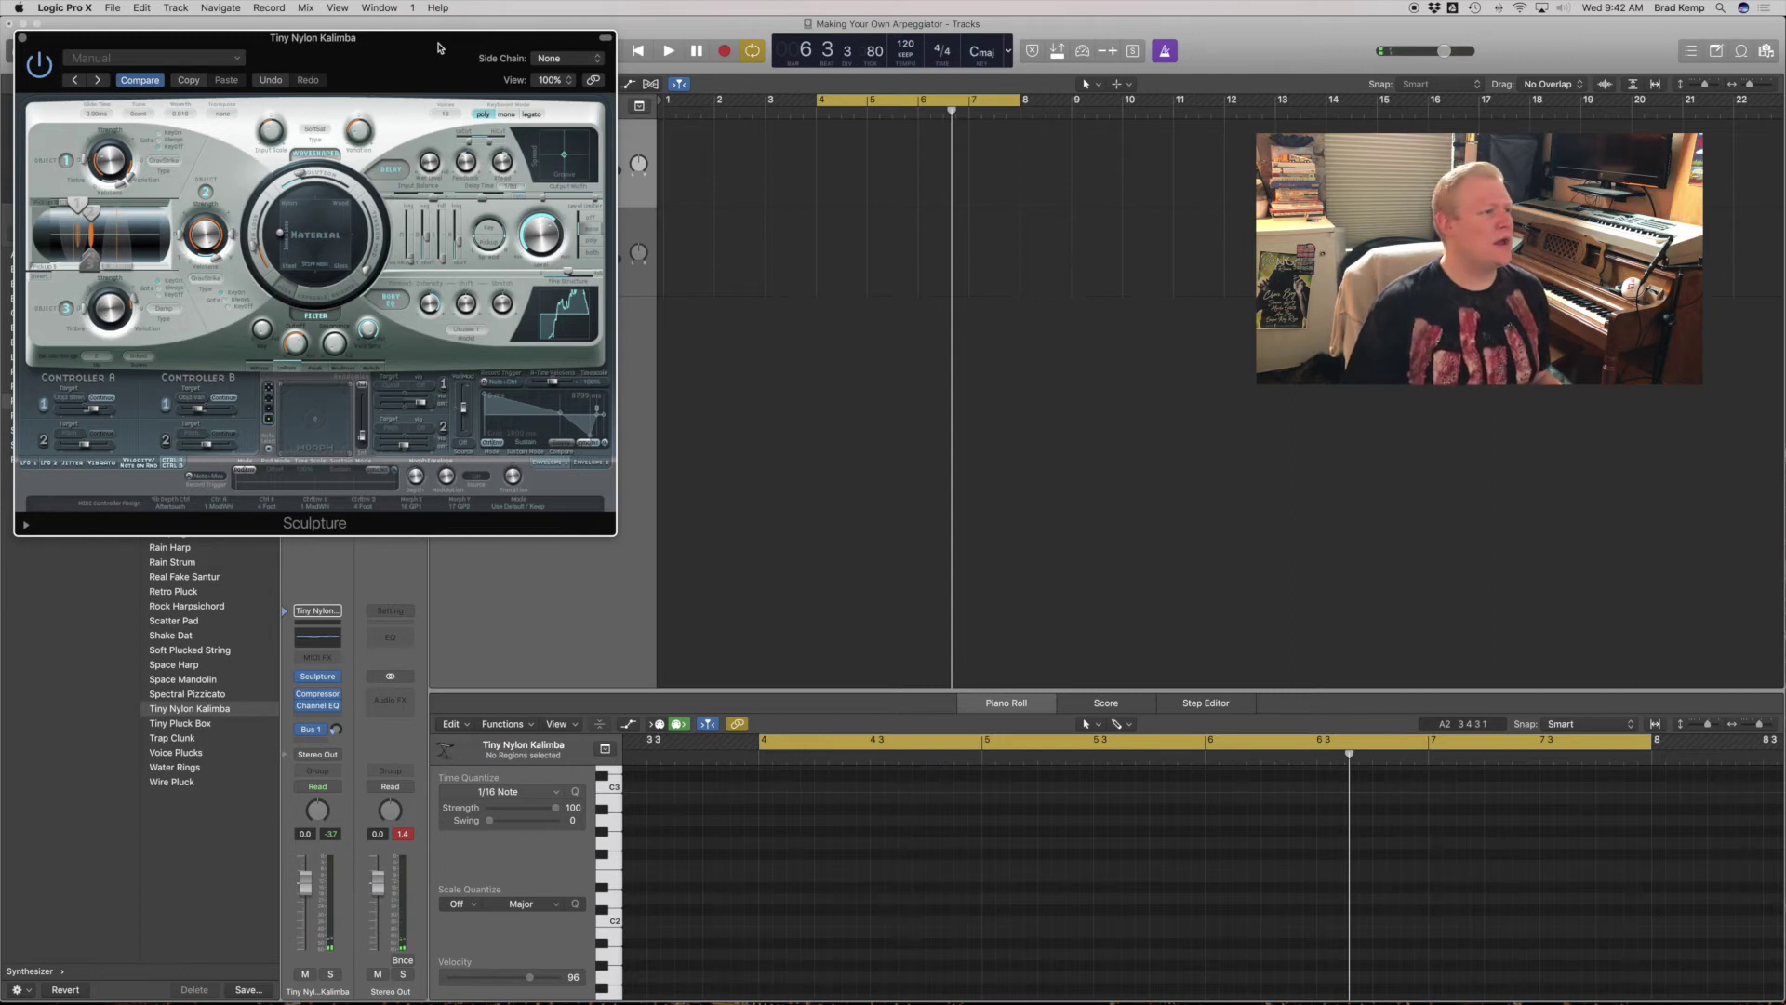
pyautogui.press('super+w')
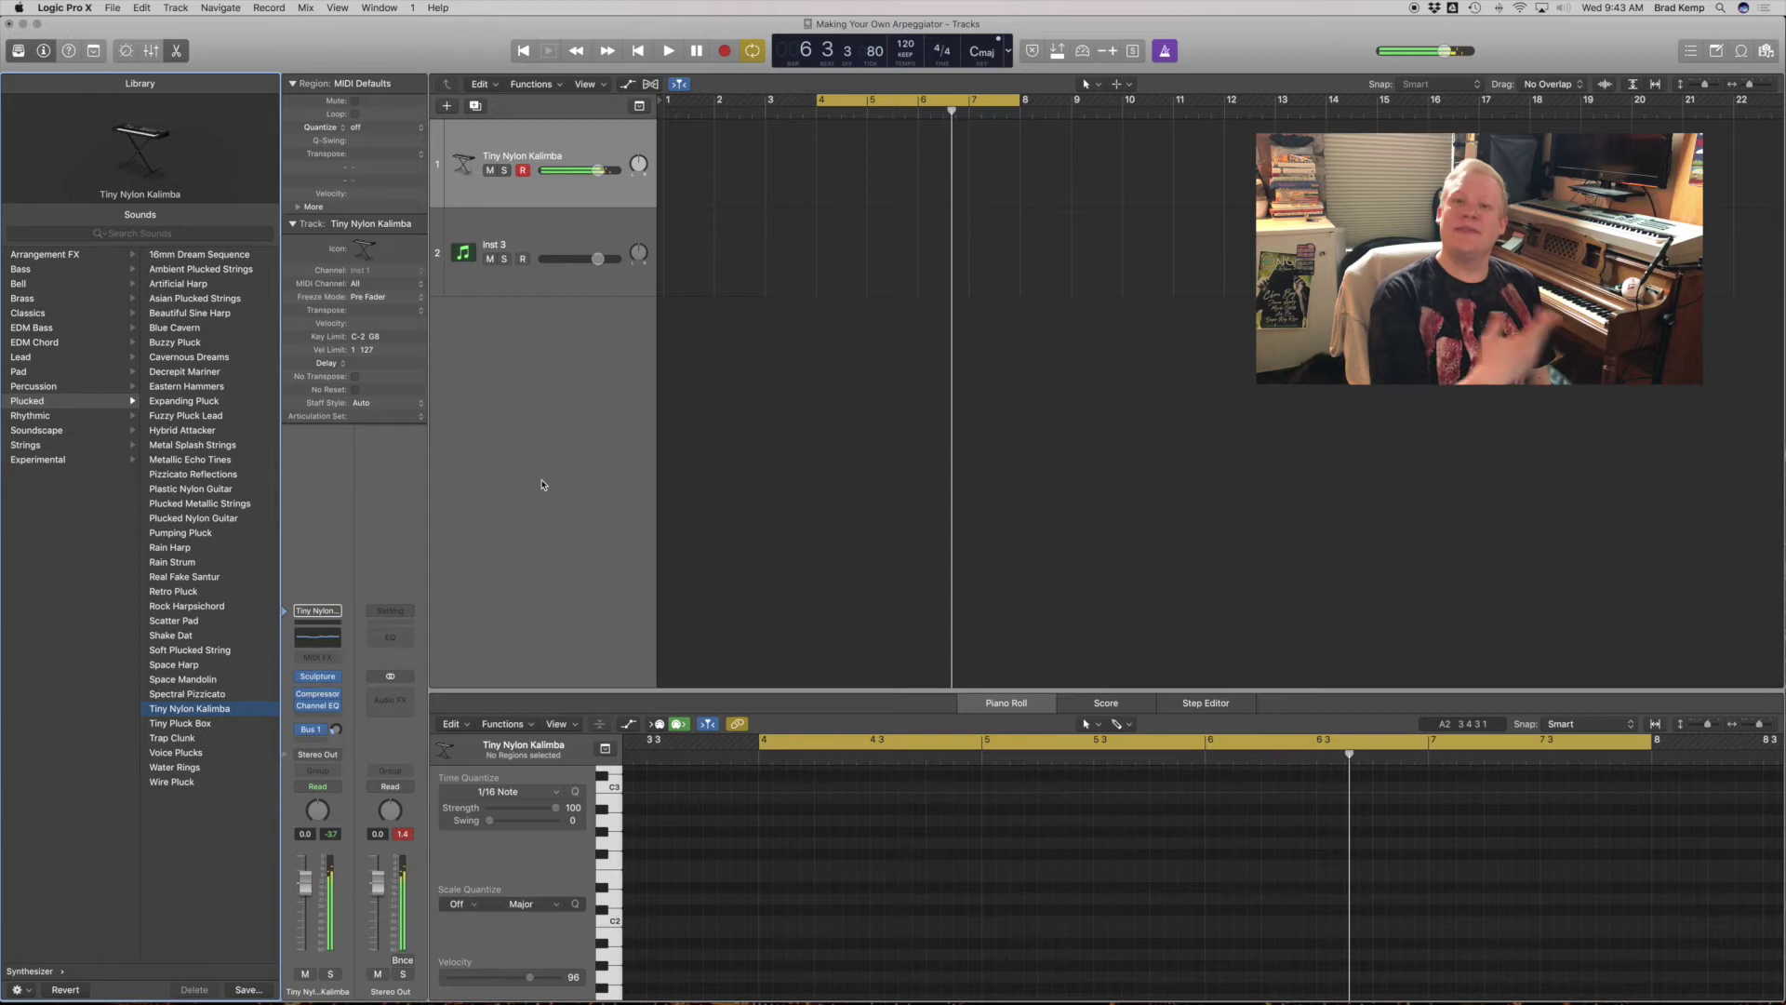
# Insert an Arpeggiator on the Tiny Nylon Kalimba track, set its note order to up/down and move its window clear of the track list
pyautogui.click(330, 656)
pyautogui.click(334, 673)
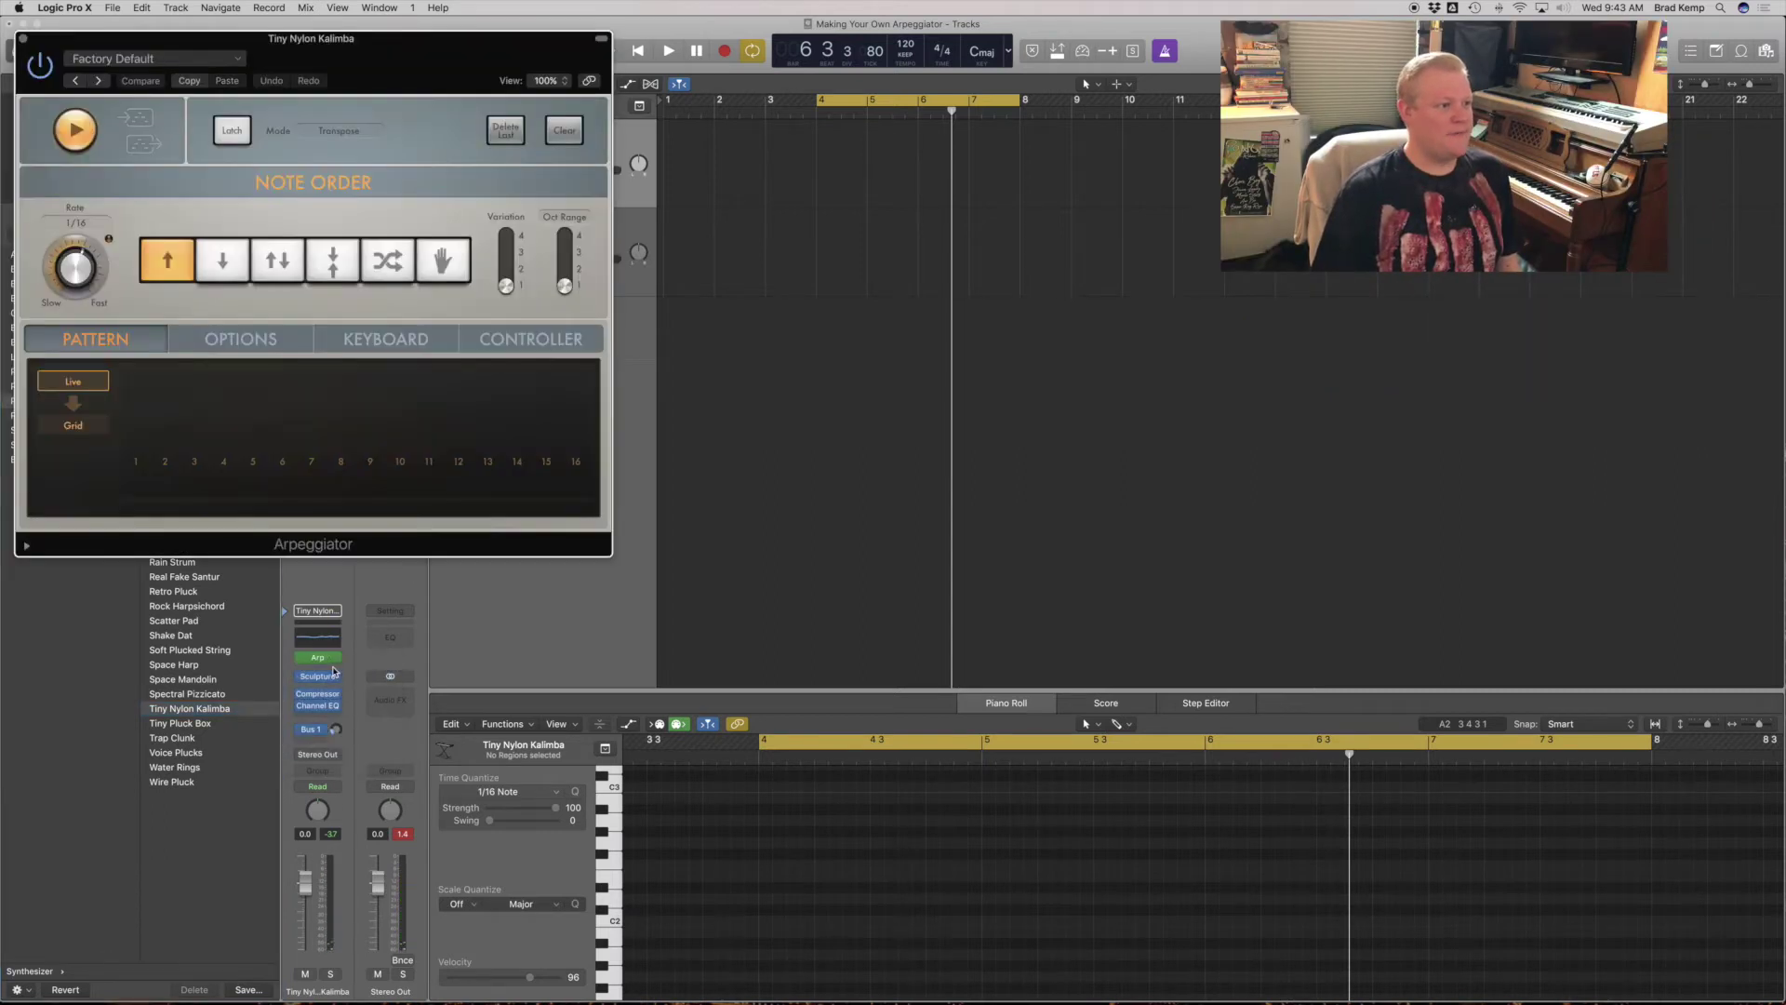
pyautogui.click(277, 262)
pyautogui.moveTo(387, 51); pyautogui.dragTo(1451, 348)
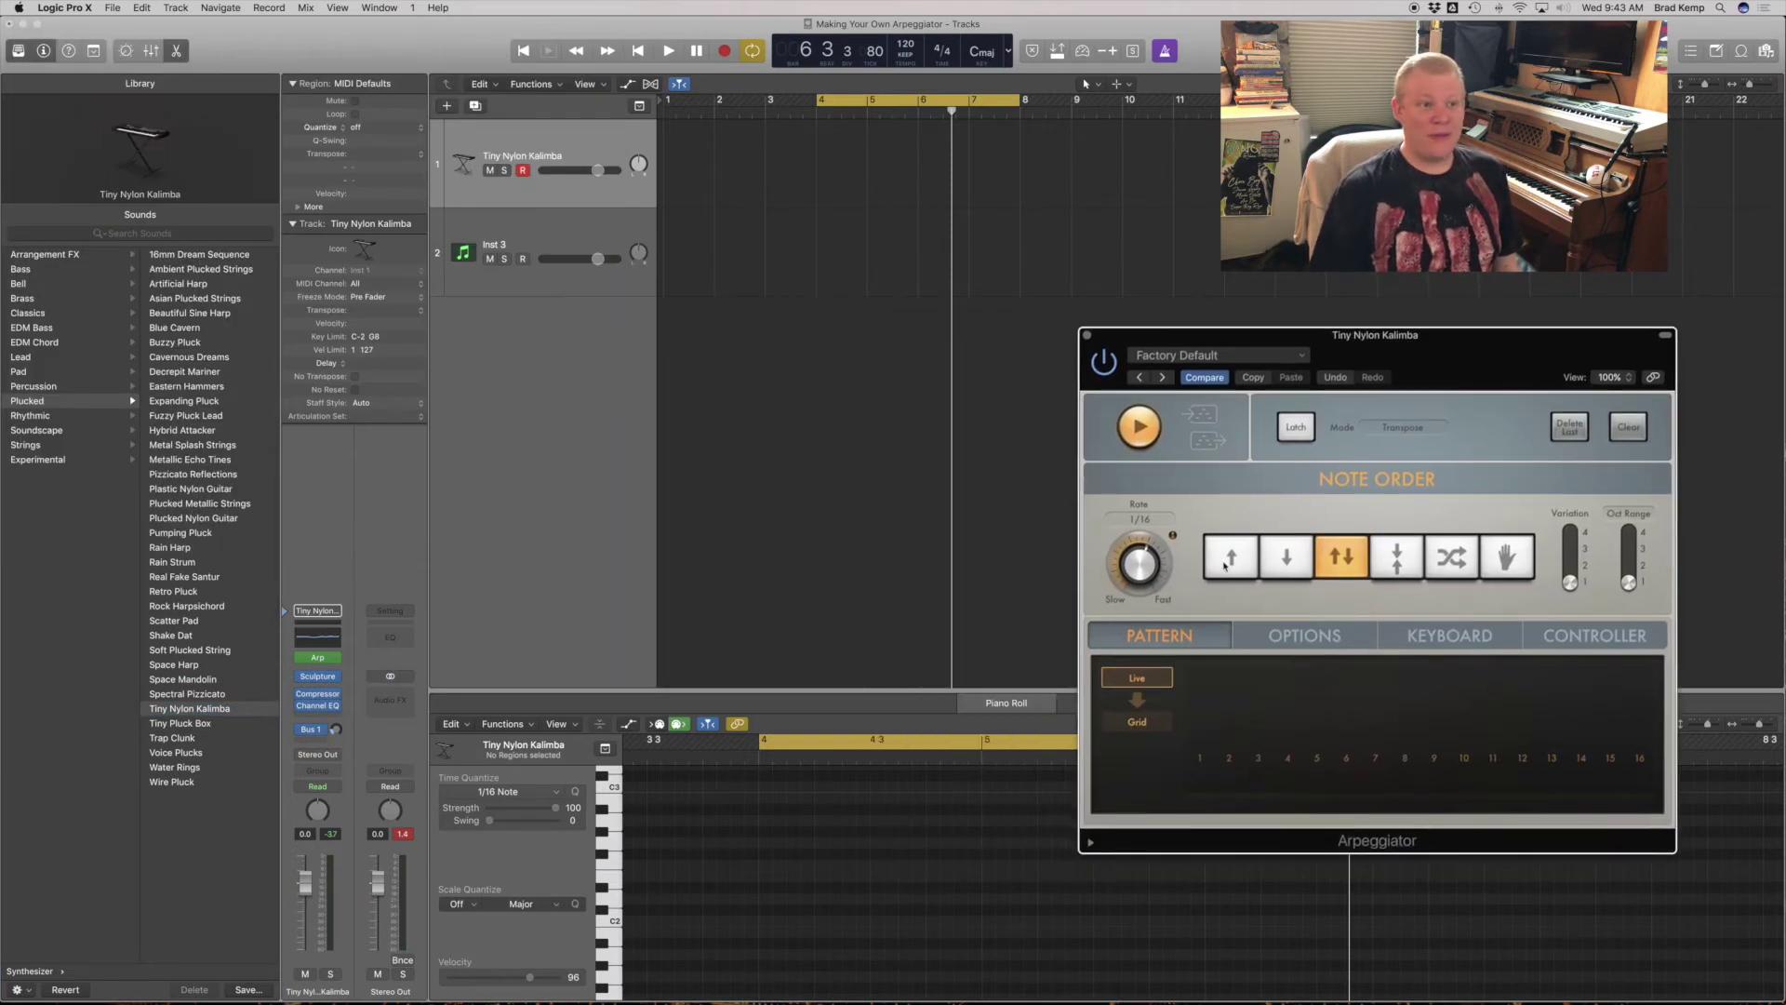
# Set the project tempo to 140 and the Arpeggiator's octave range to 4
pyautogui.click(908, 44)
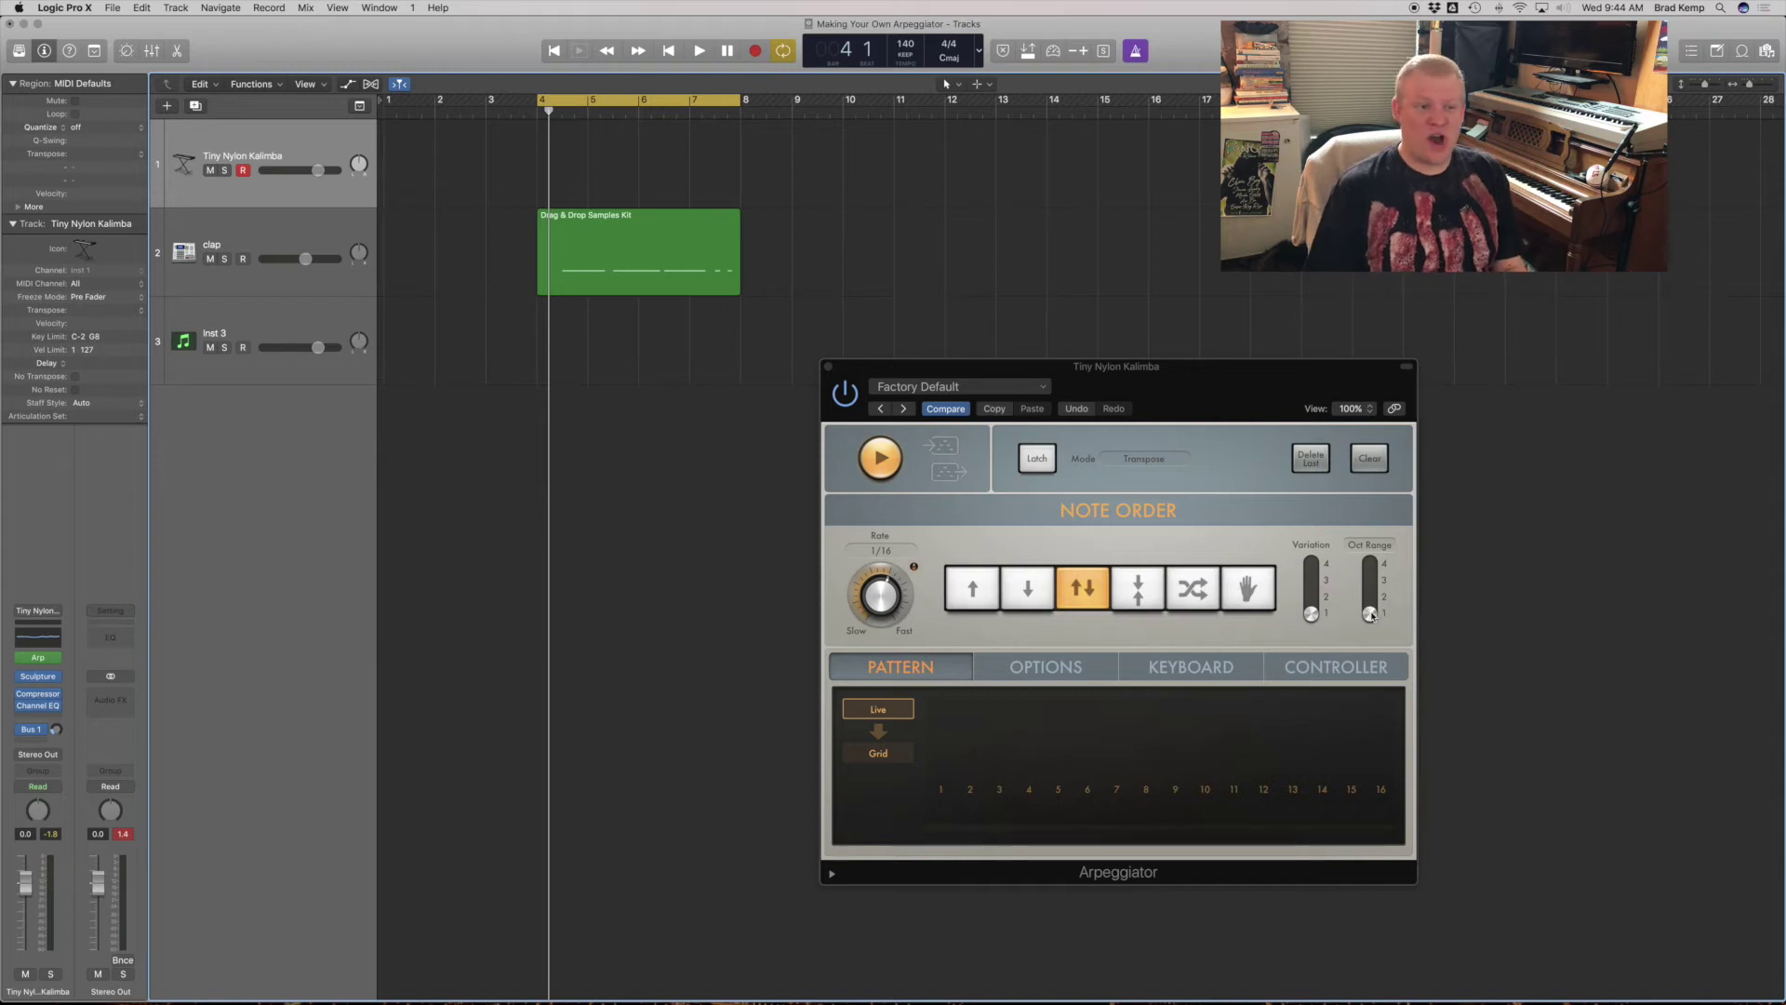
pyautogui.moveTo(1370, 614); pyautogui.dragTo(1374, 502)
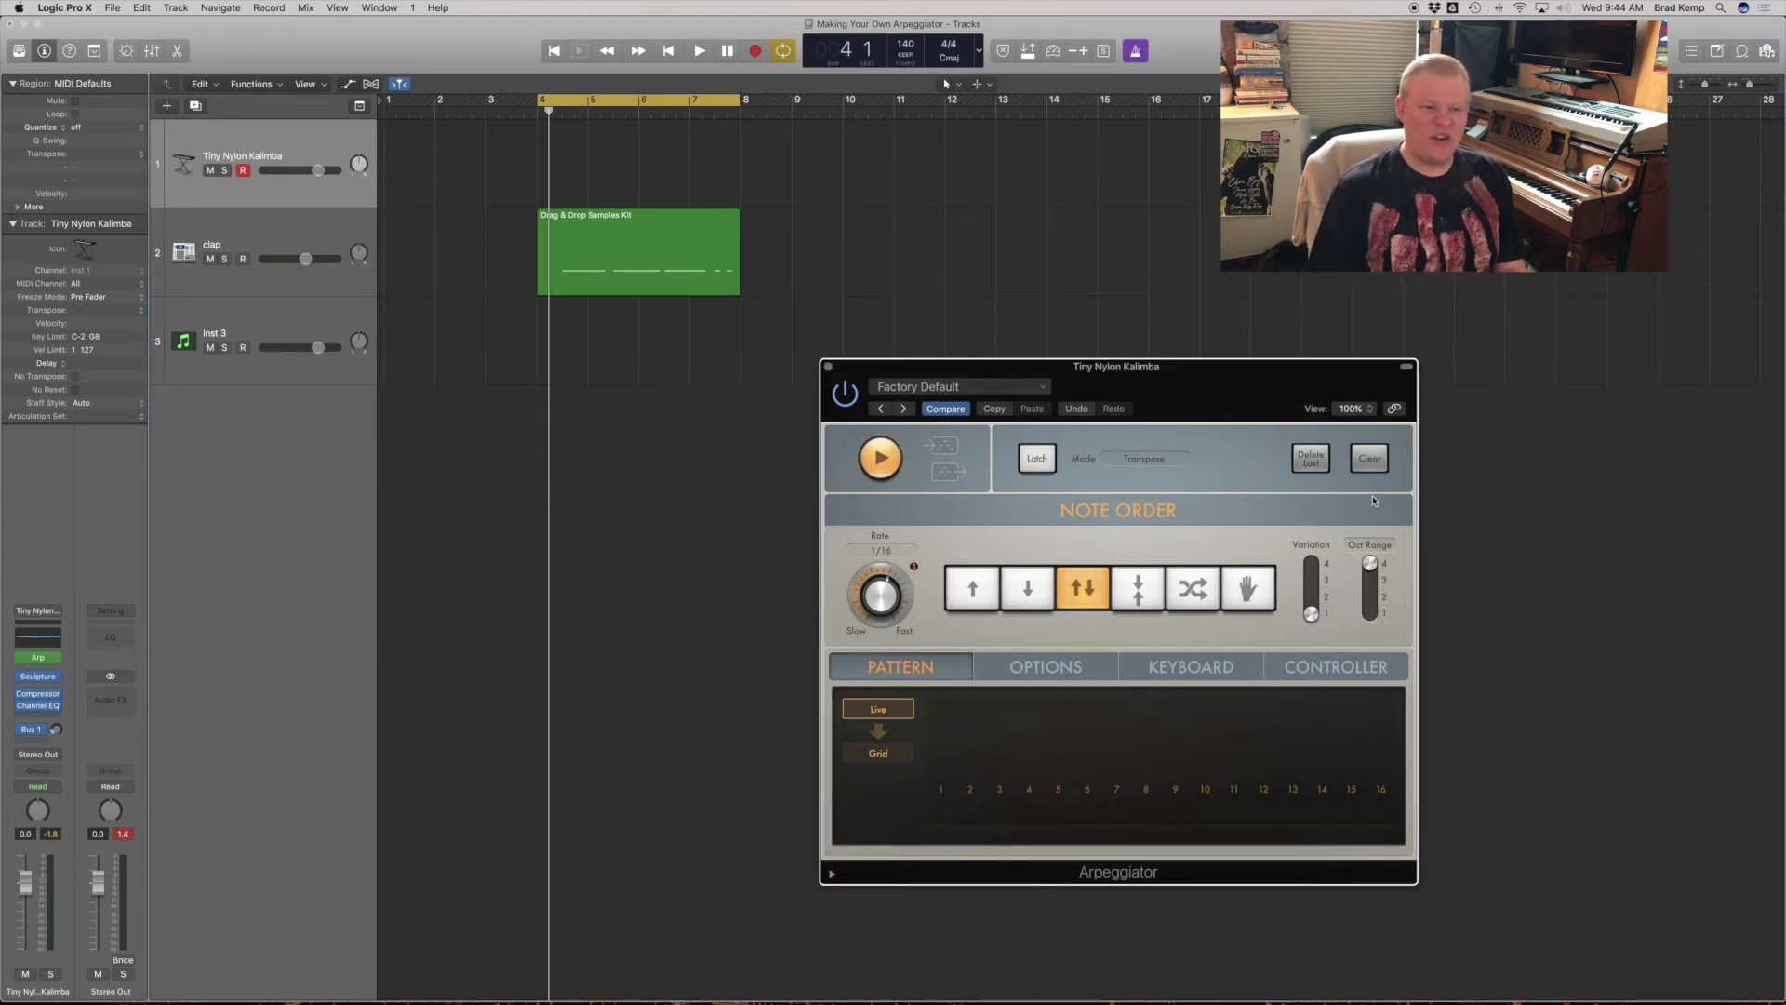
pyautogui.click(675, 333)
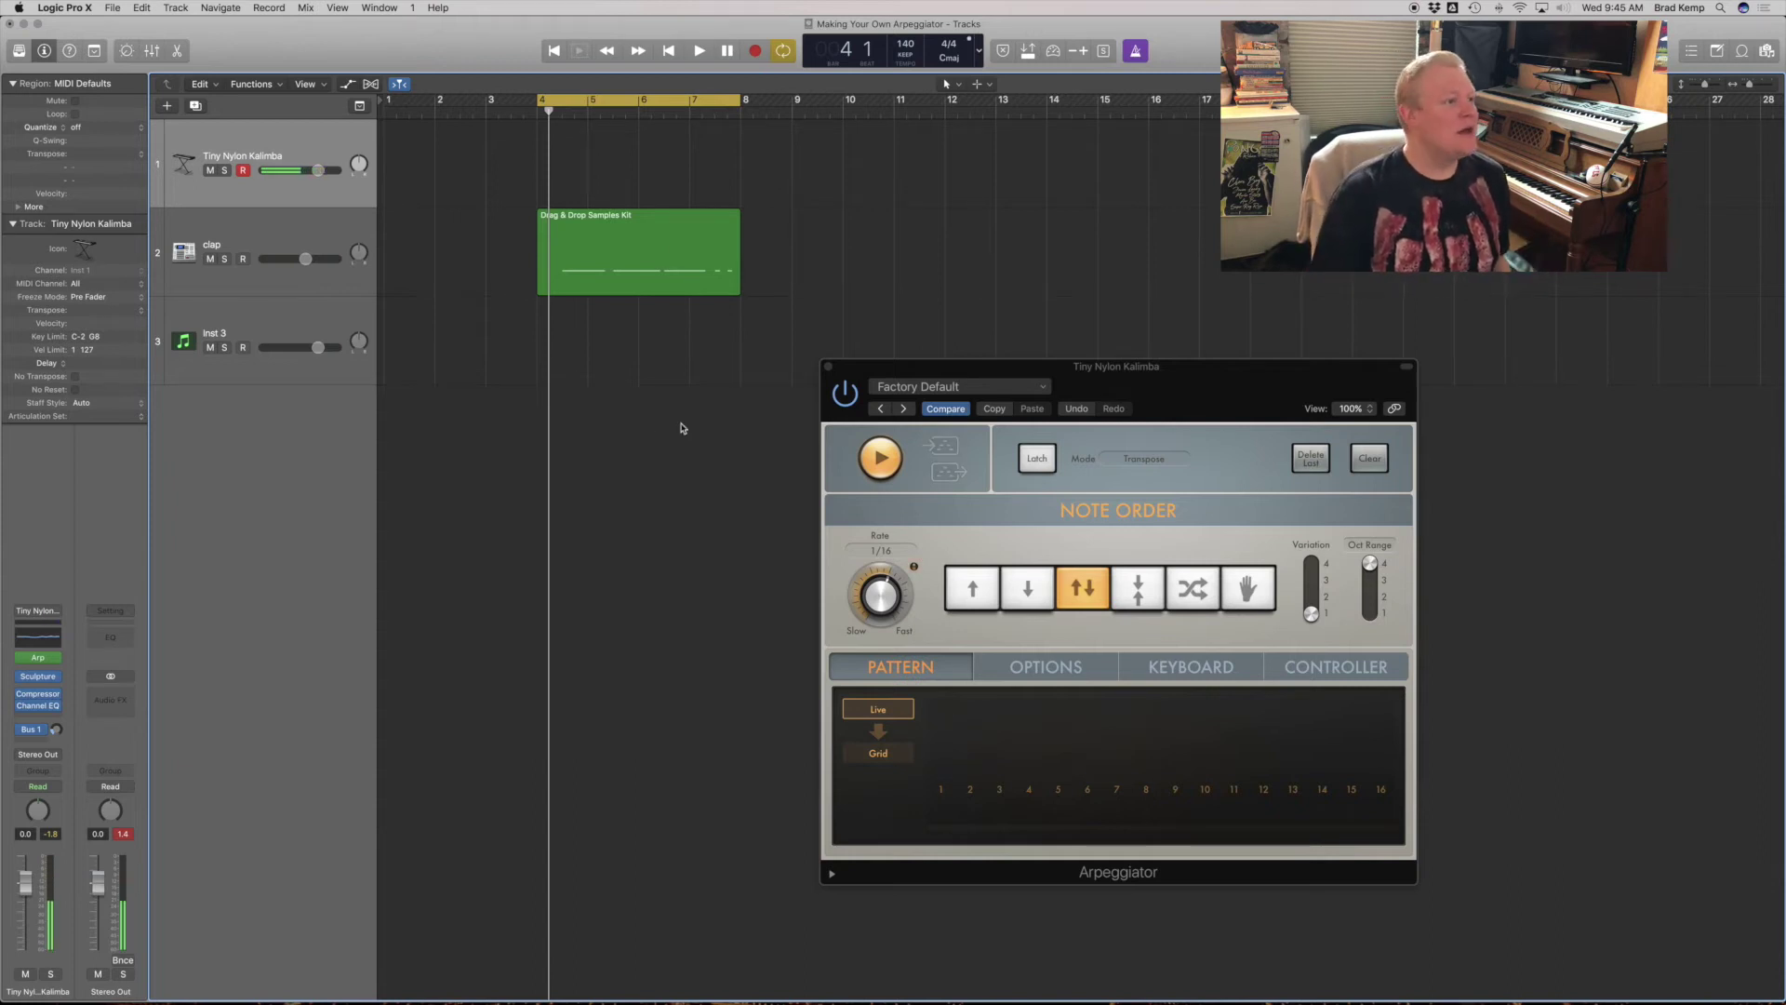
# Record a held chord on the Tiny Nylon Kalimba track from bar 4 to bar 8 and play it back with the clap
pyautogui.press('r')
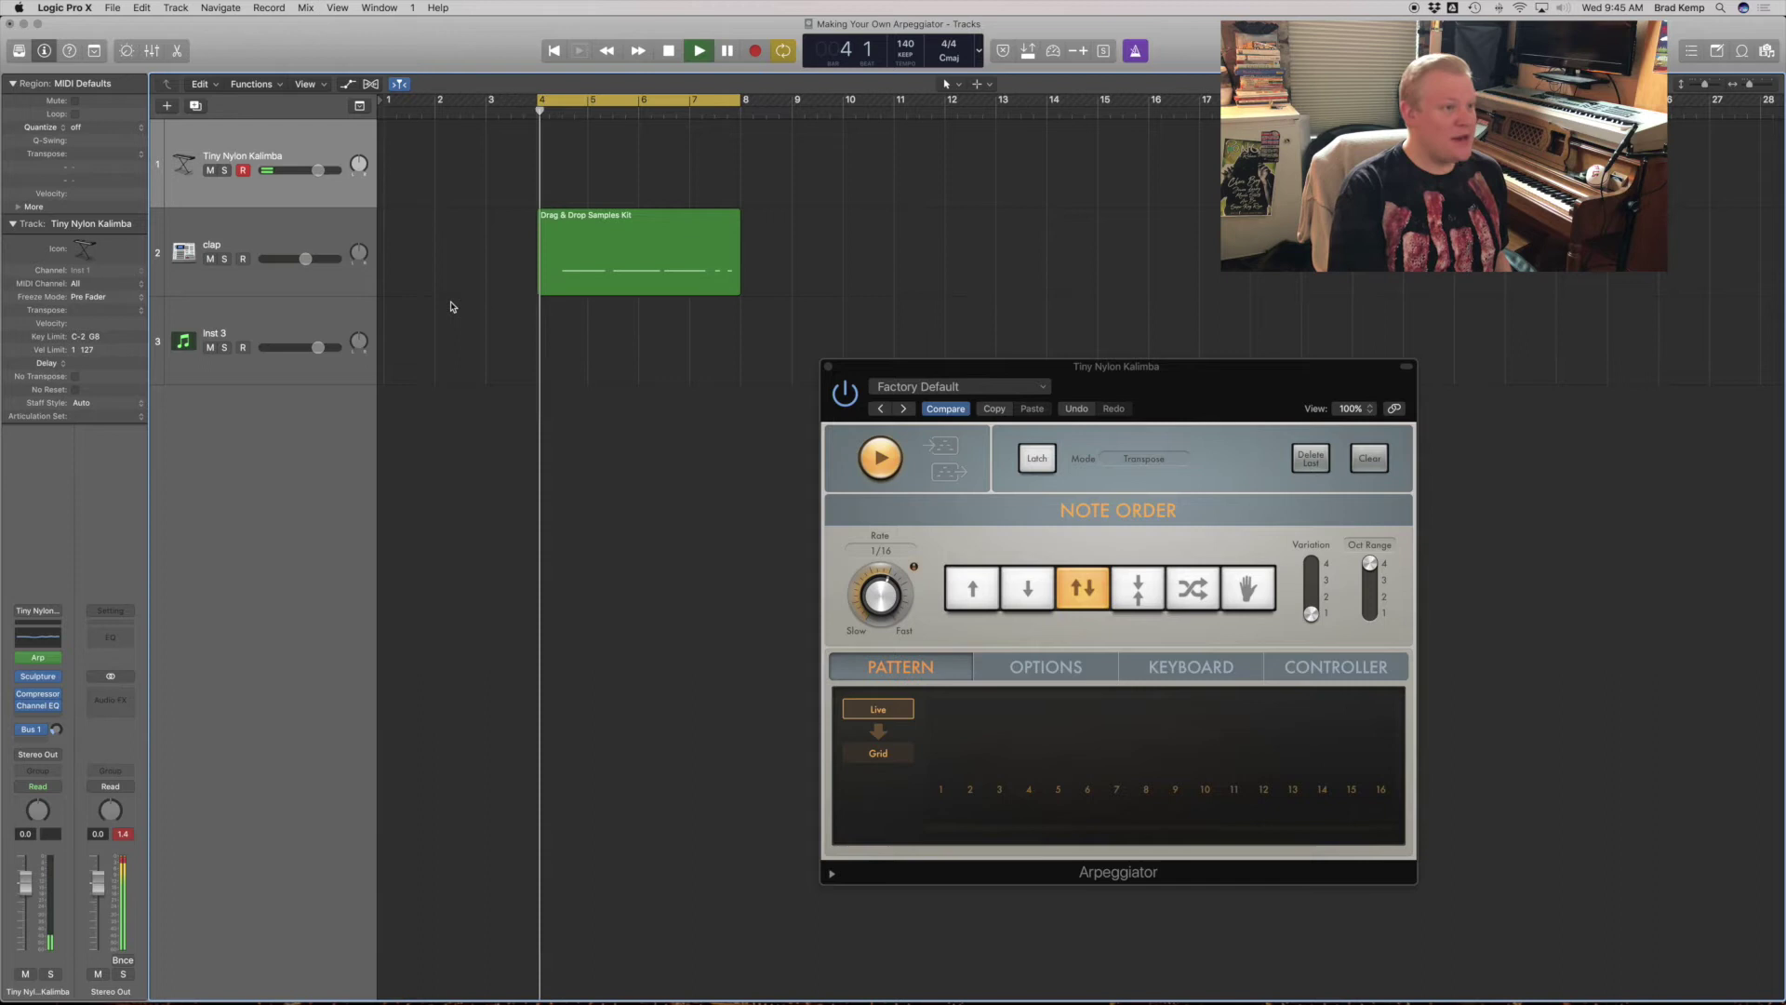
pyautogui.press('c')
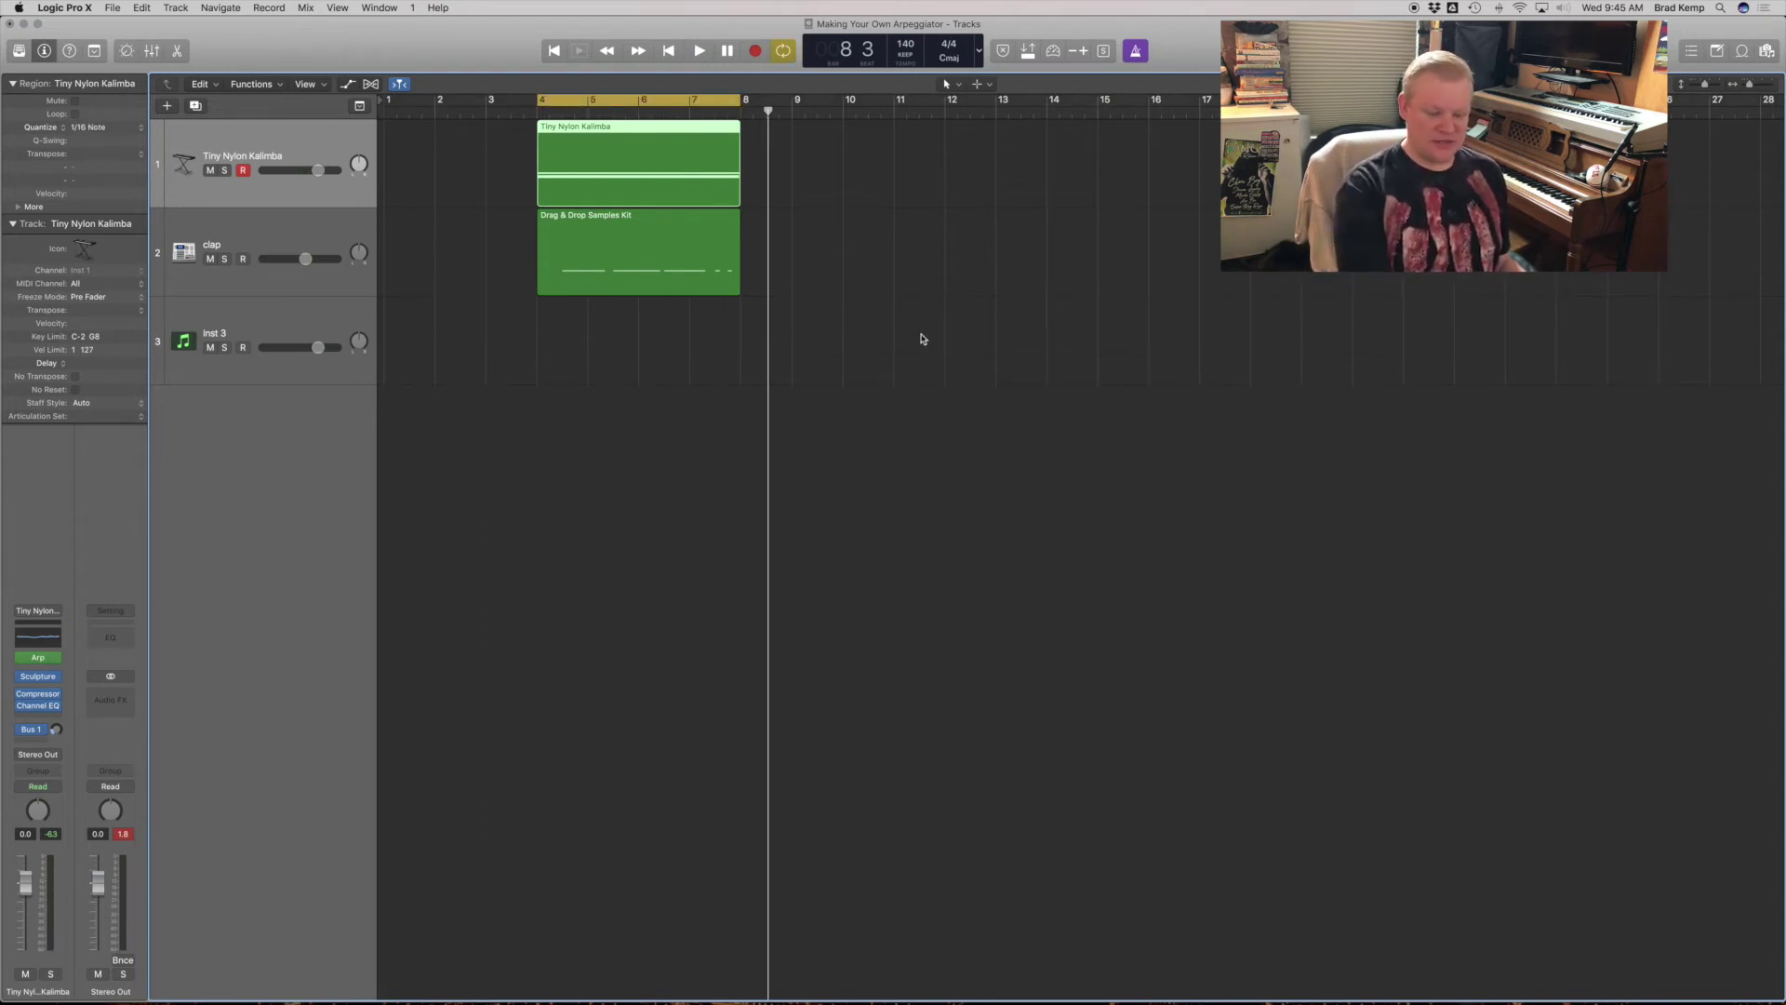
pyautogui.press('space')
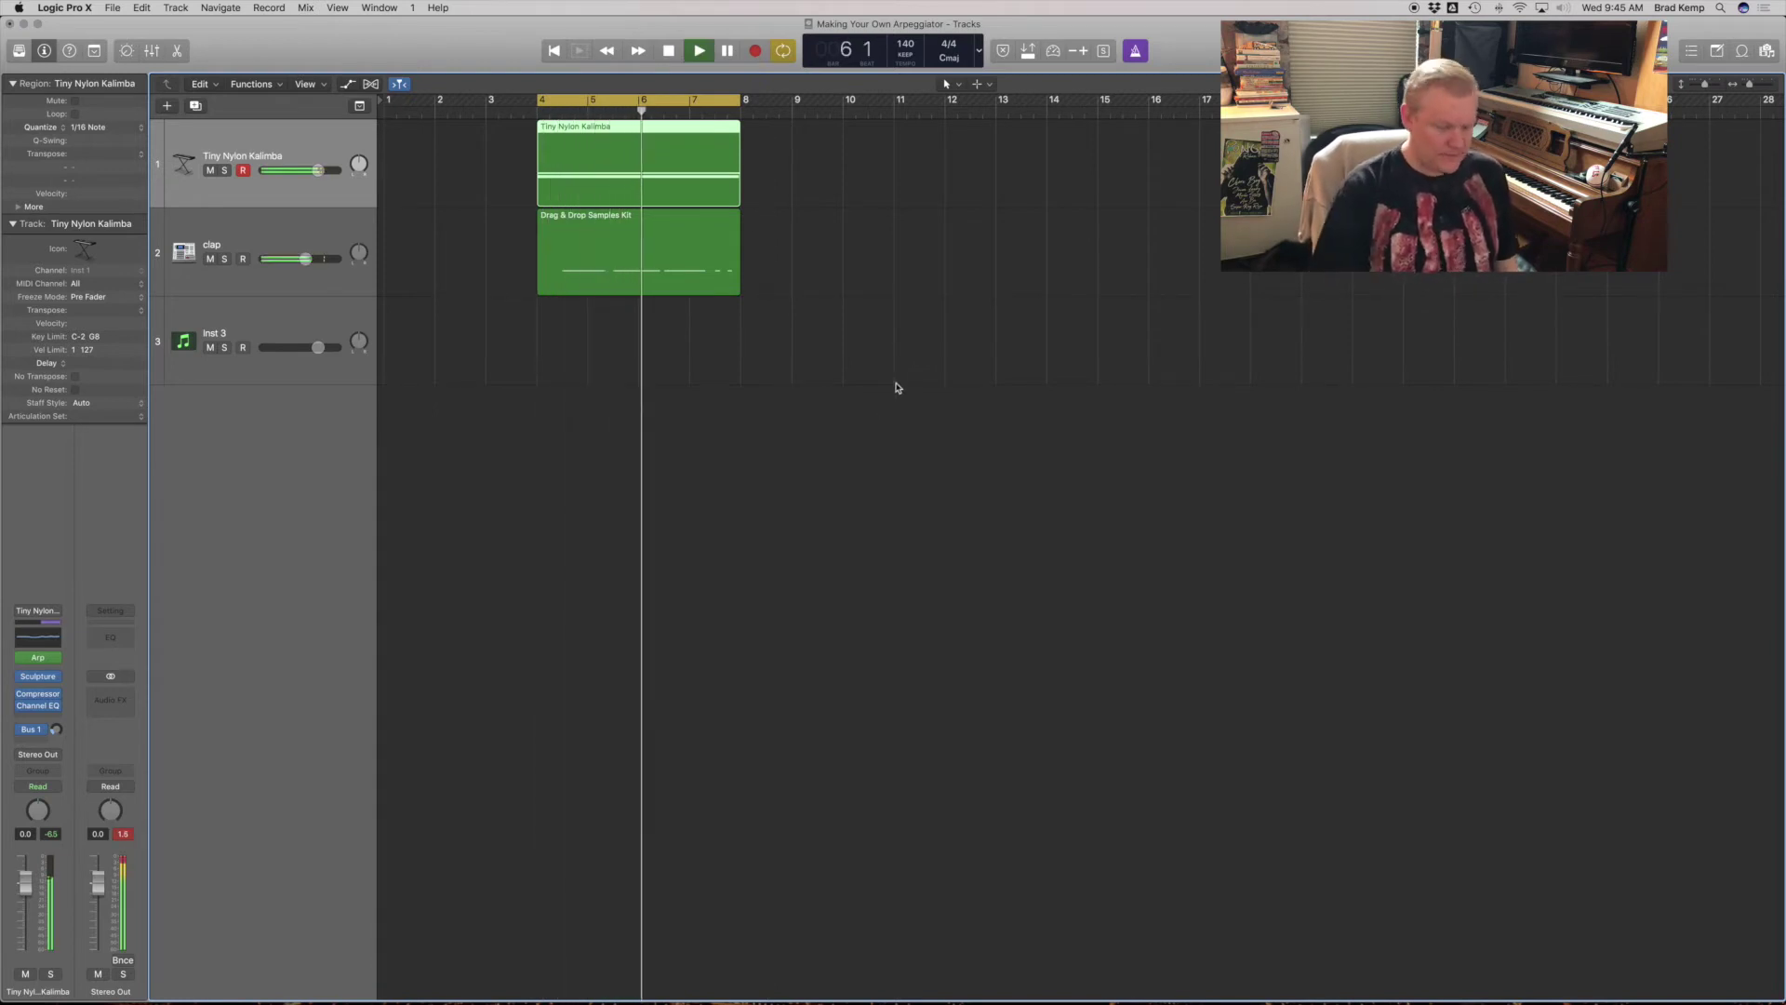
pyautogui.press('space')
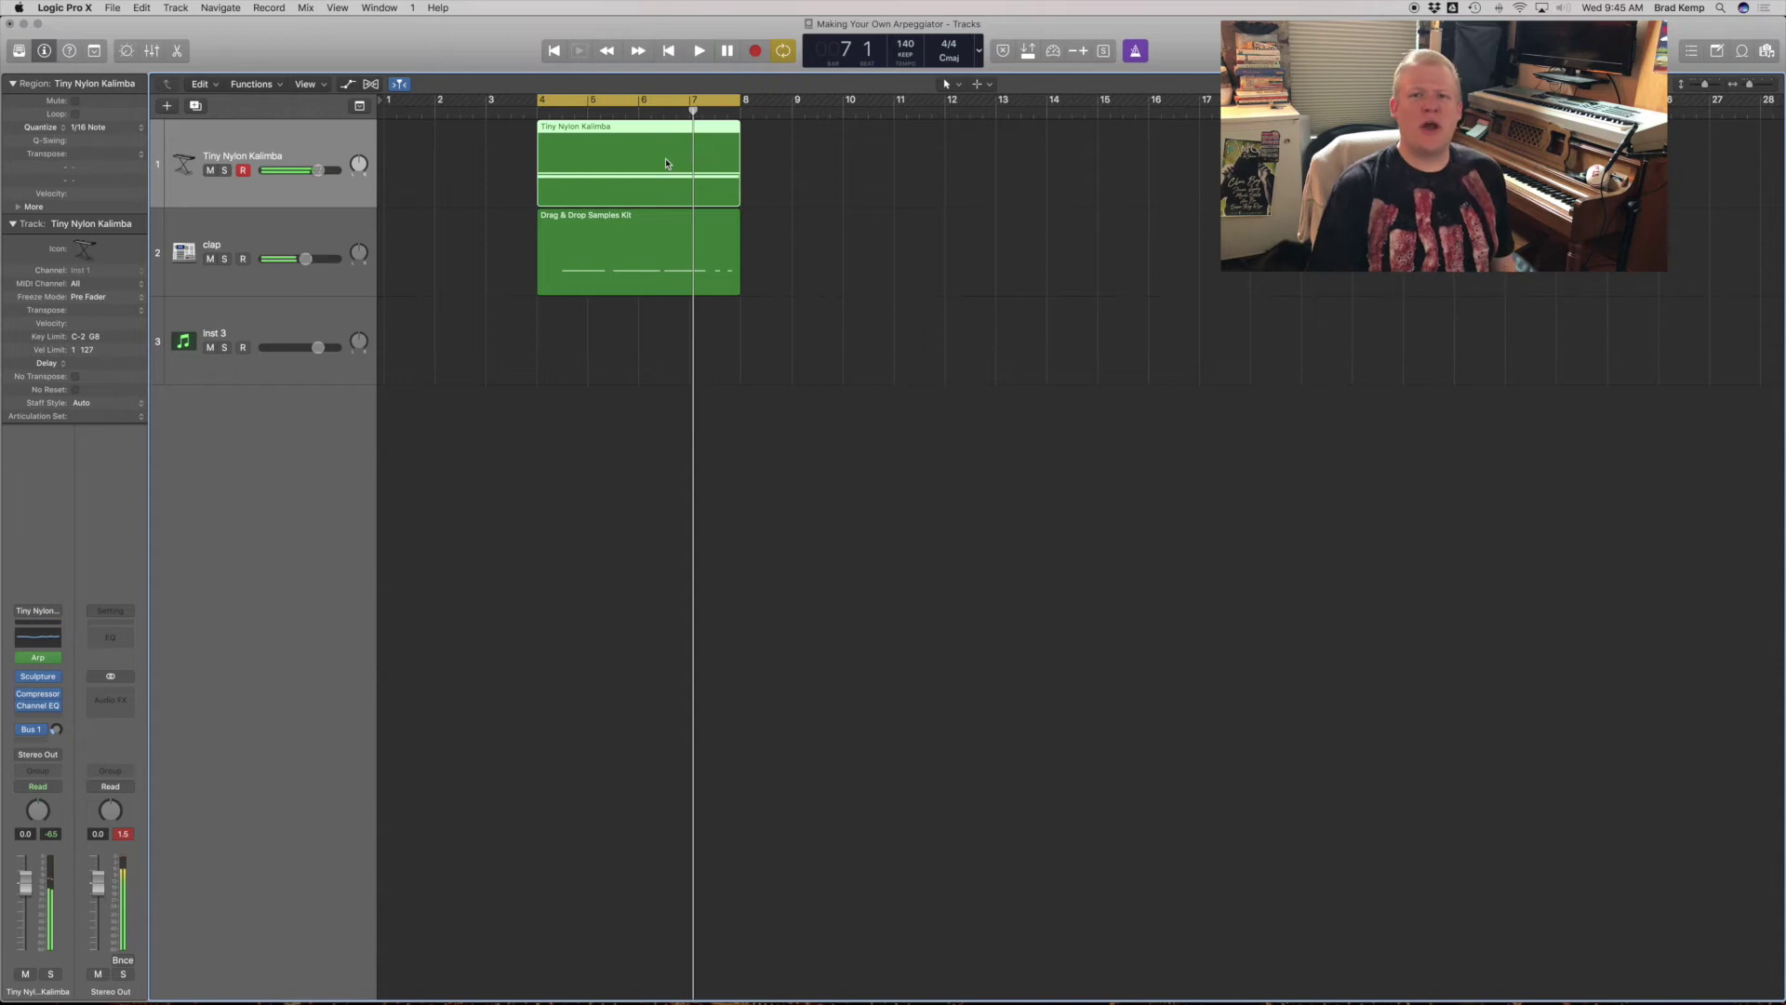
# Copy the three chord notes of the kalimba region one octave down in the Piano Roll and play back the result
pyautogui.doubleClick(666, 164)
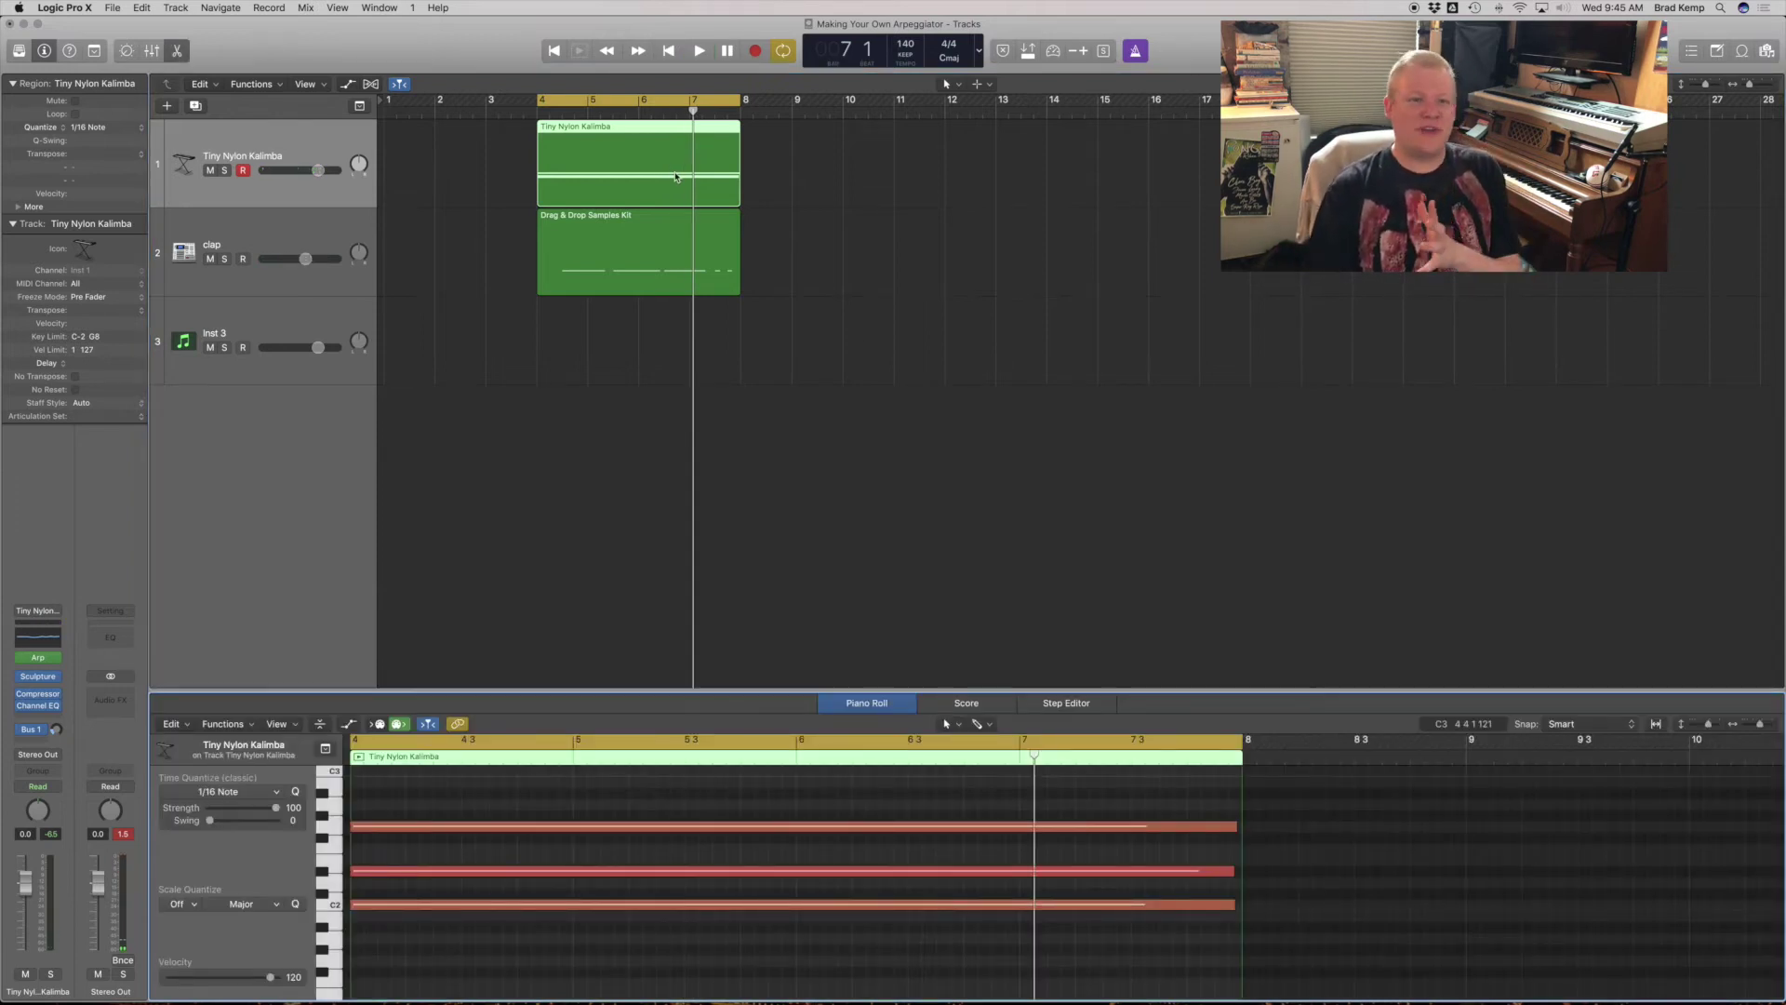
pyautogui.hscroll(-4, 633, 889)
pyautogui.press('super+a')
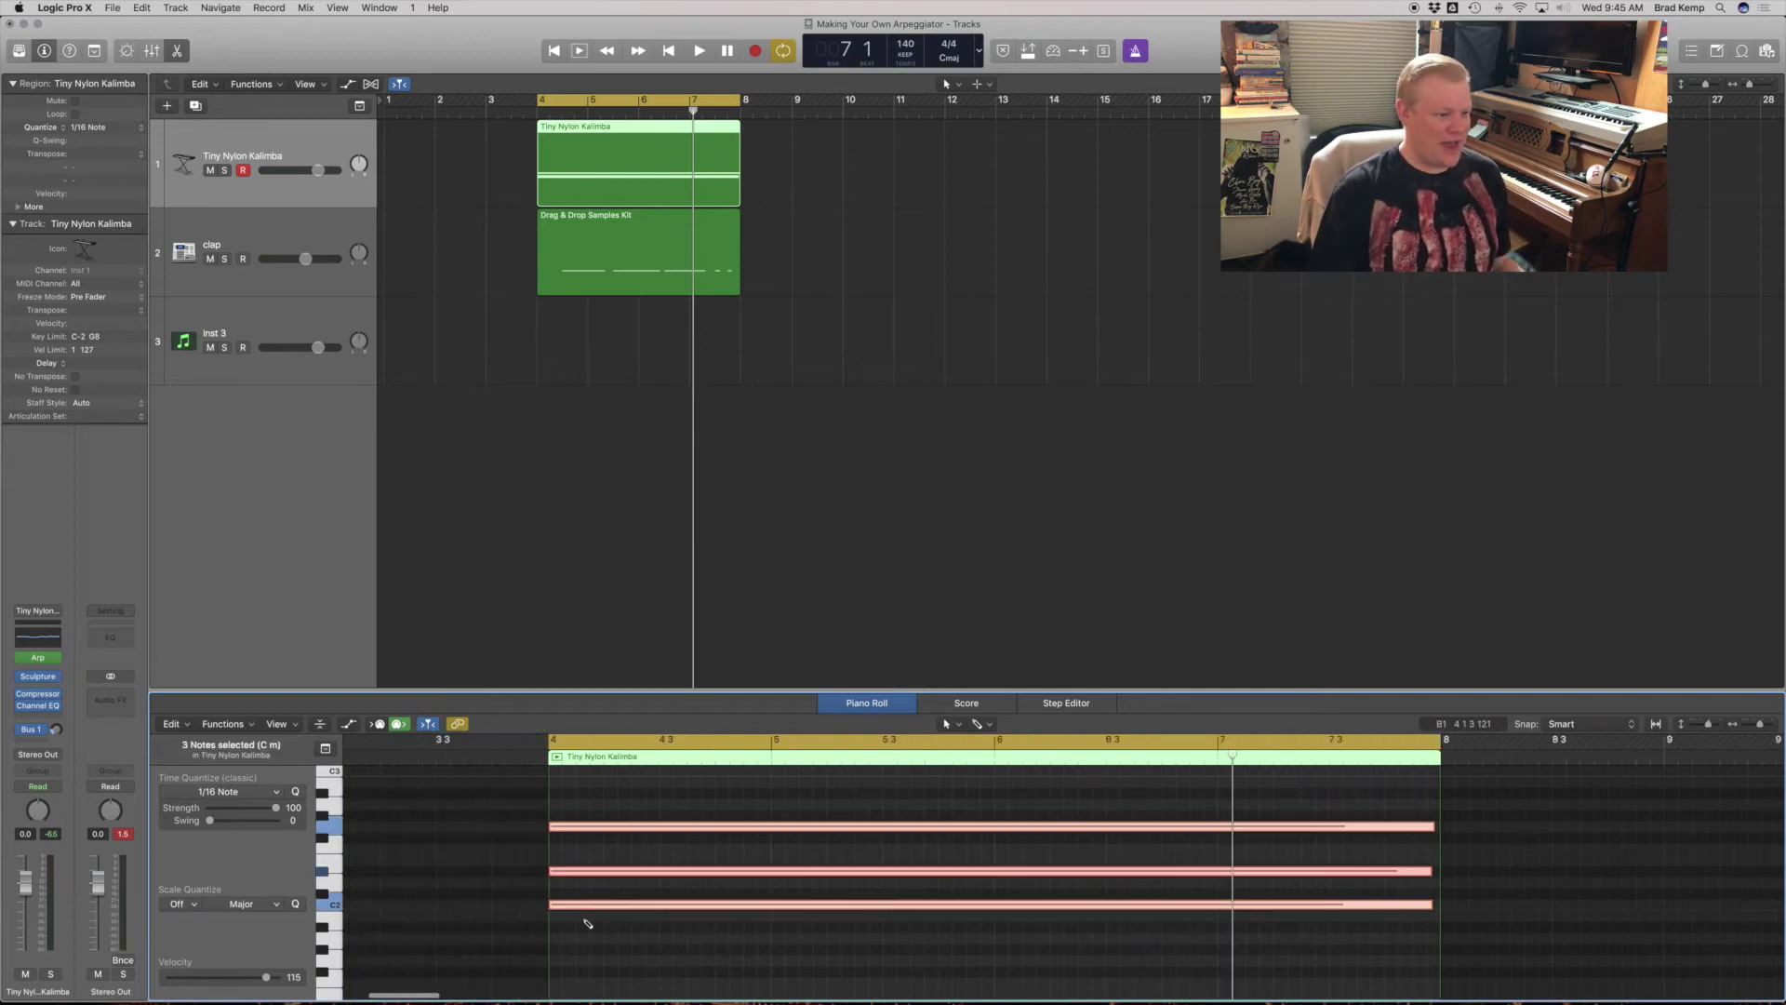
pyautogui.moveTo(562, 911); pyautogui.dragTo(569, 999)
pyautogui.click(598, 878)
pyautogui.scroll(2, 598, 877)
pyautogui.scroll(-3, 598, 877)
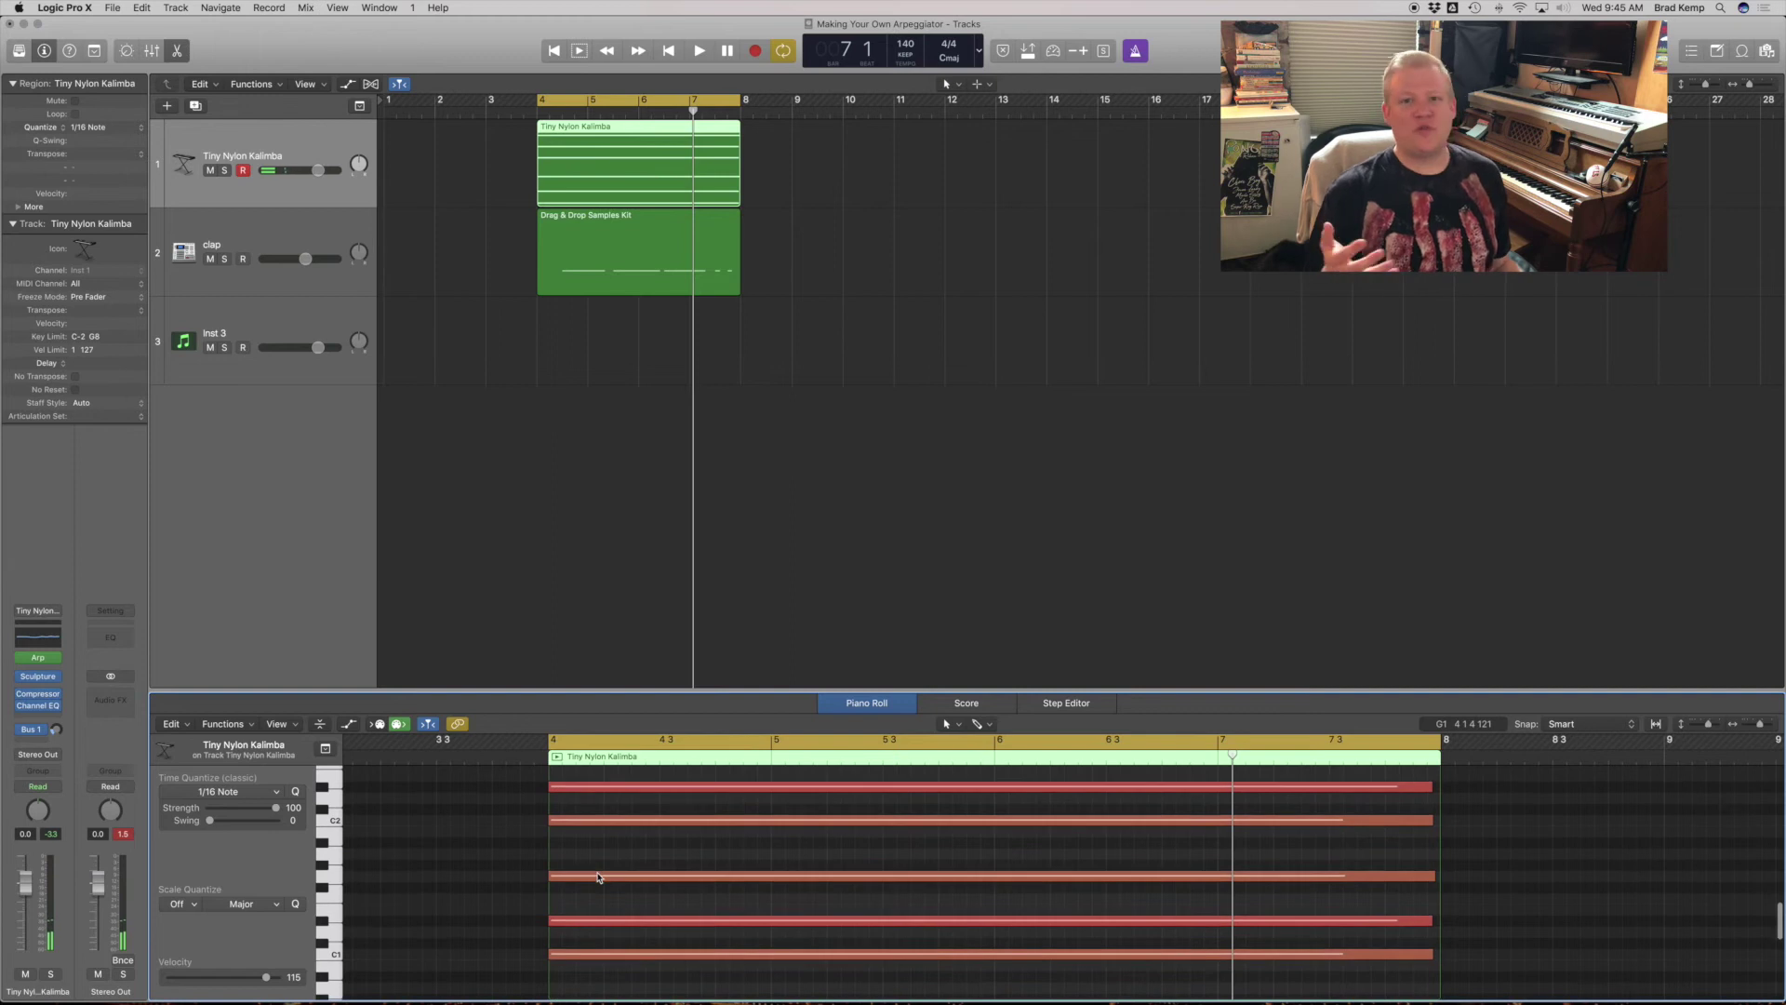
pyautogui.moveTo(598, 877)
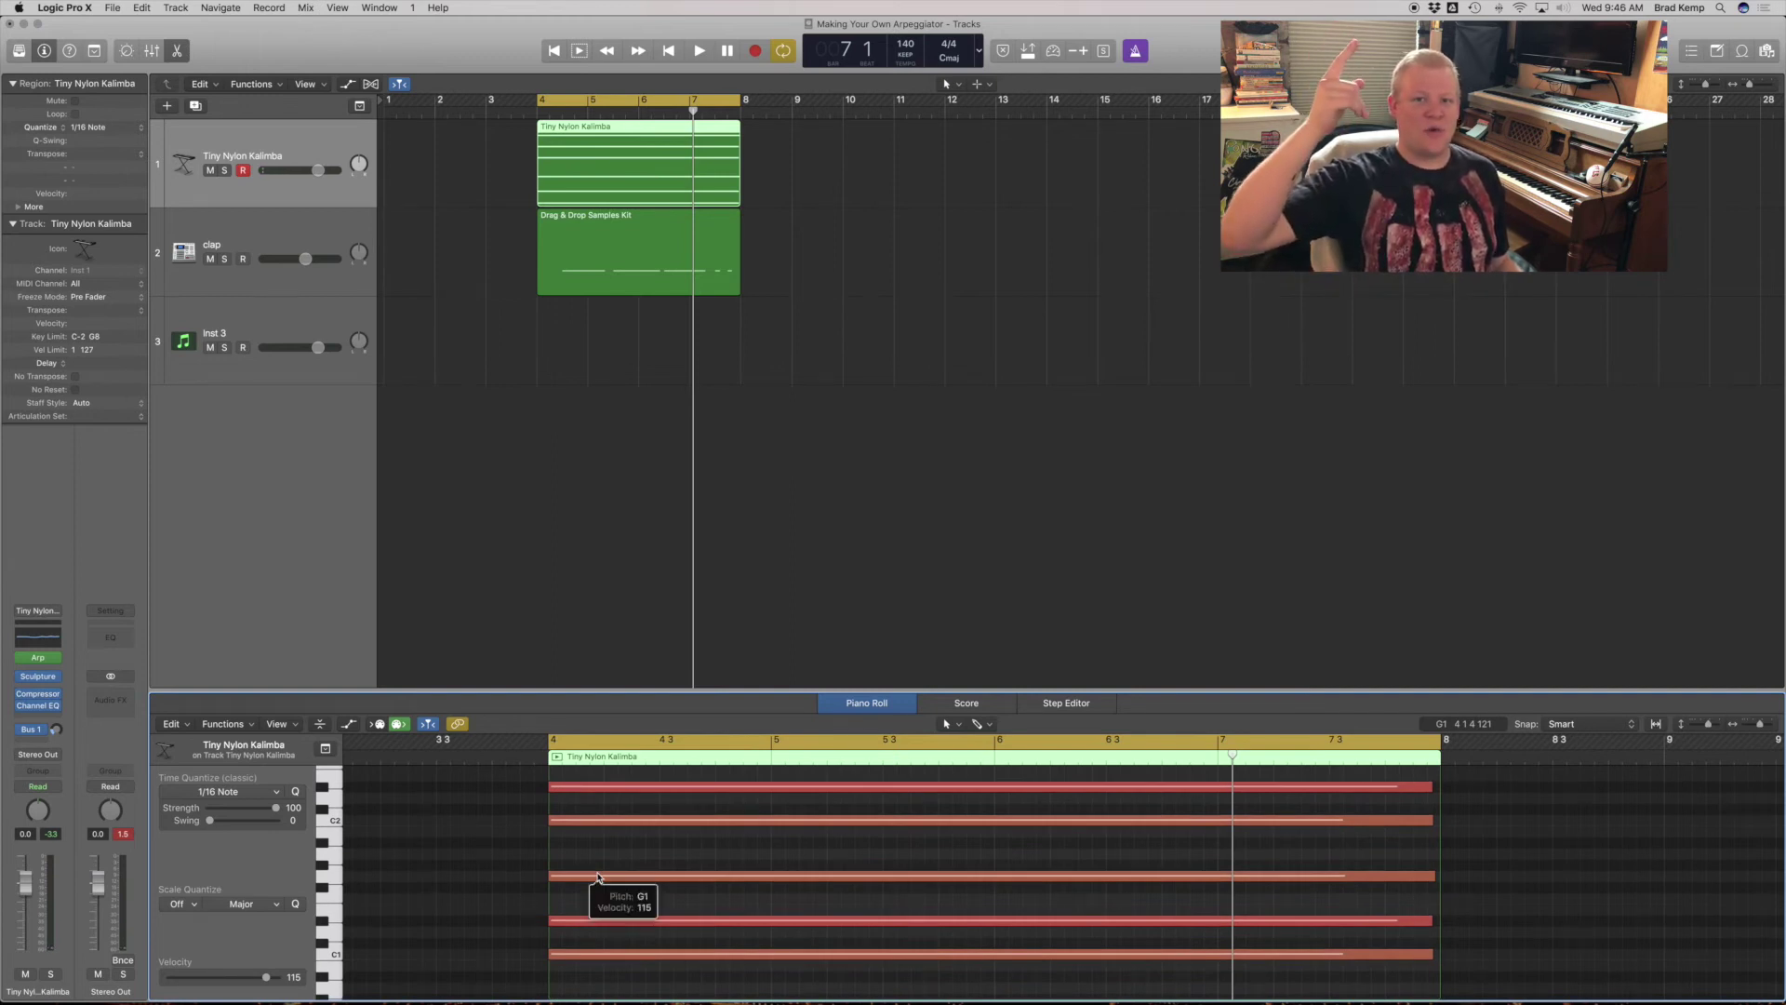
pyautogui.press('space')
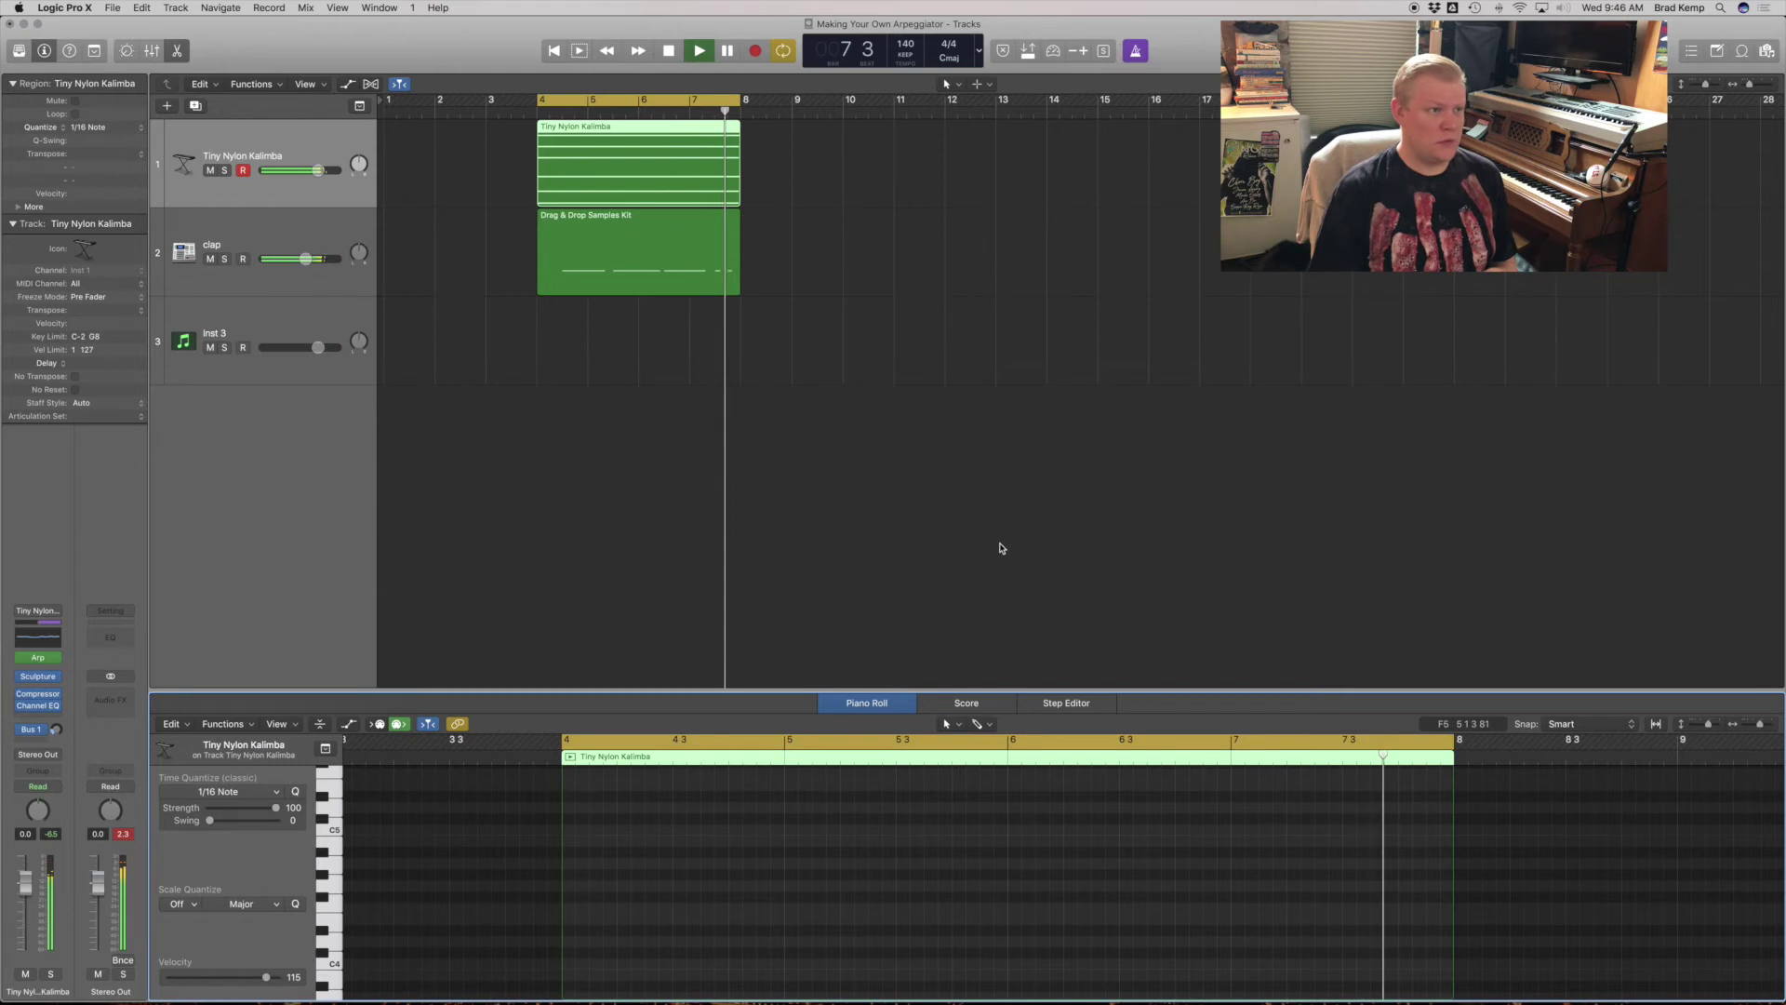
pyautogui.press('space')
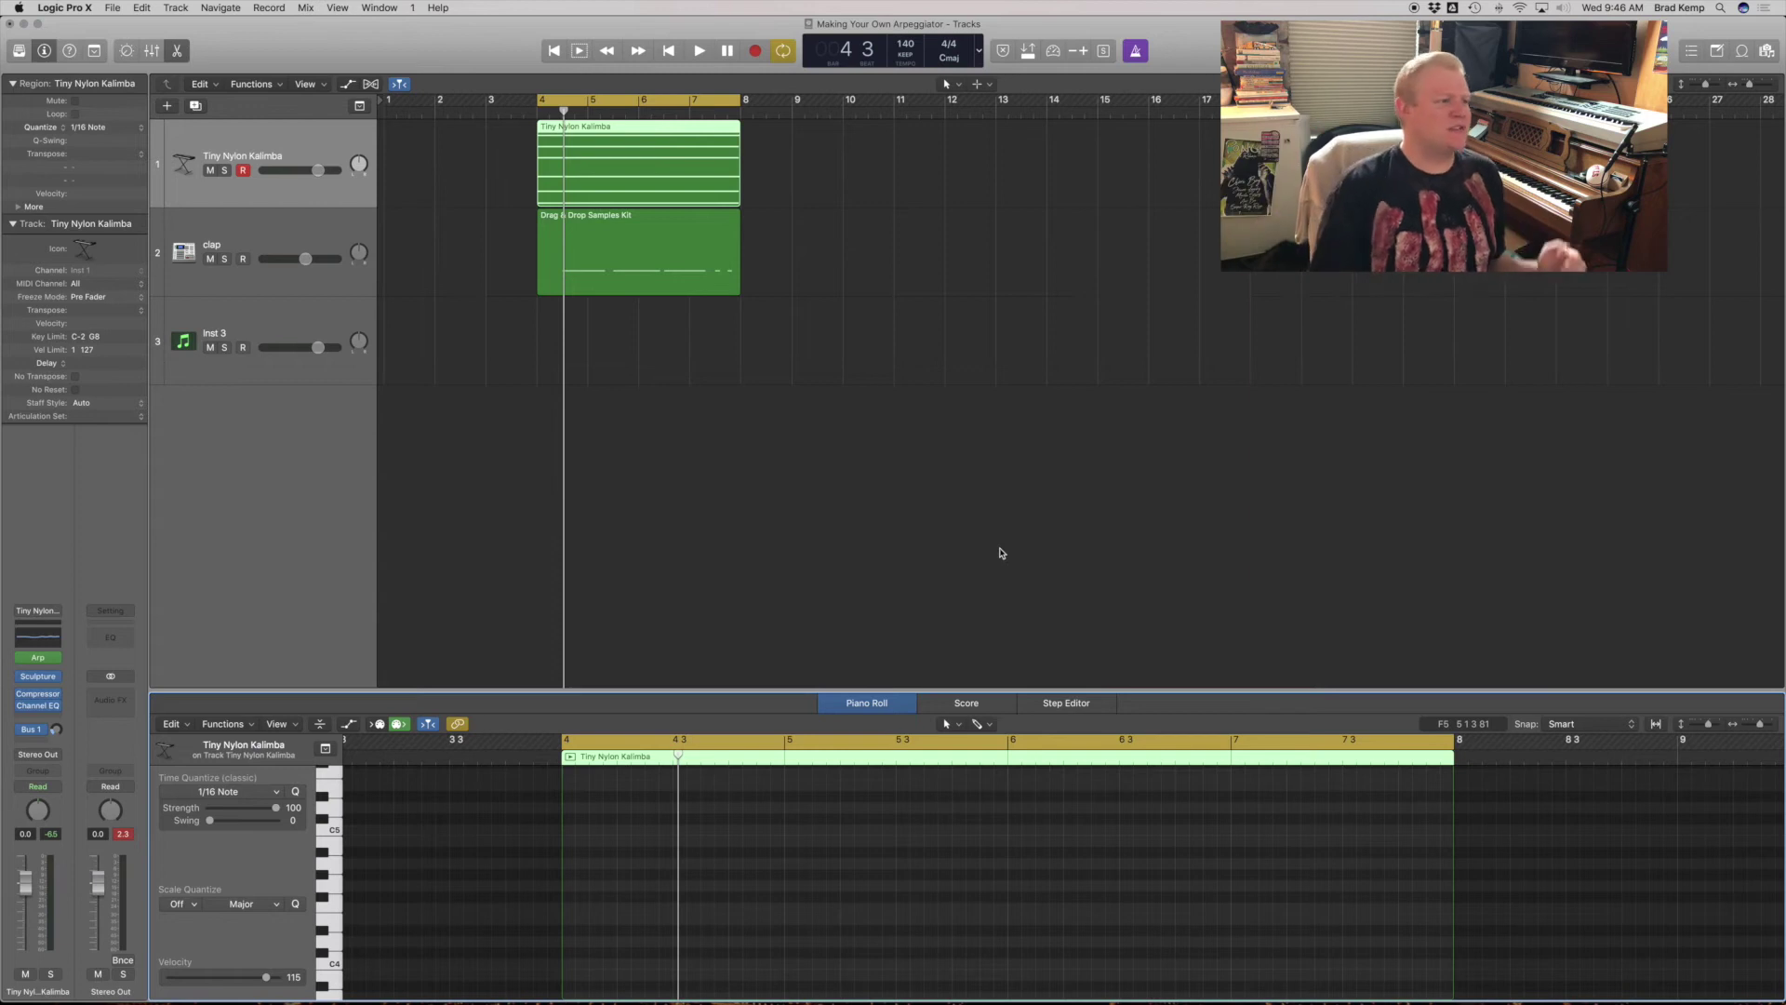
# Insert a Stereo Delay on the Tiny Nylon Kalimba track with a 1/2 note left delay and a 1/2 dotted right delay
pyautogui.click(56, 731)
pyautogui.click(43, 707)
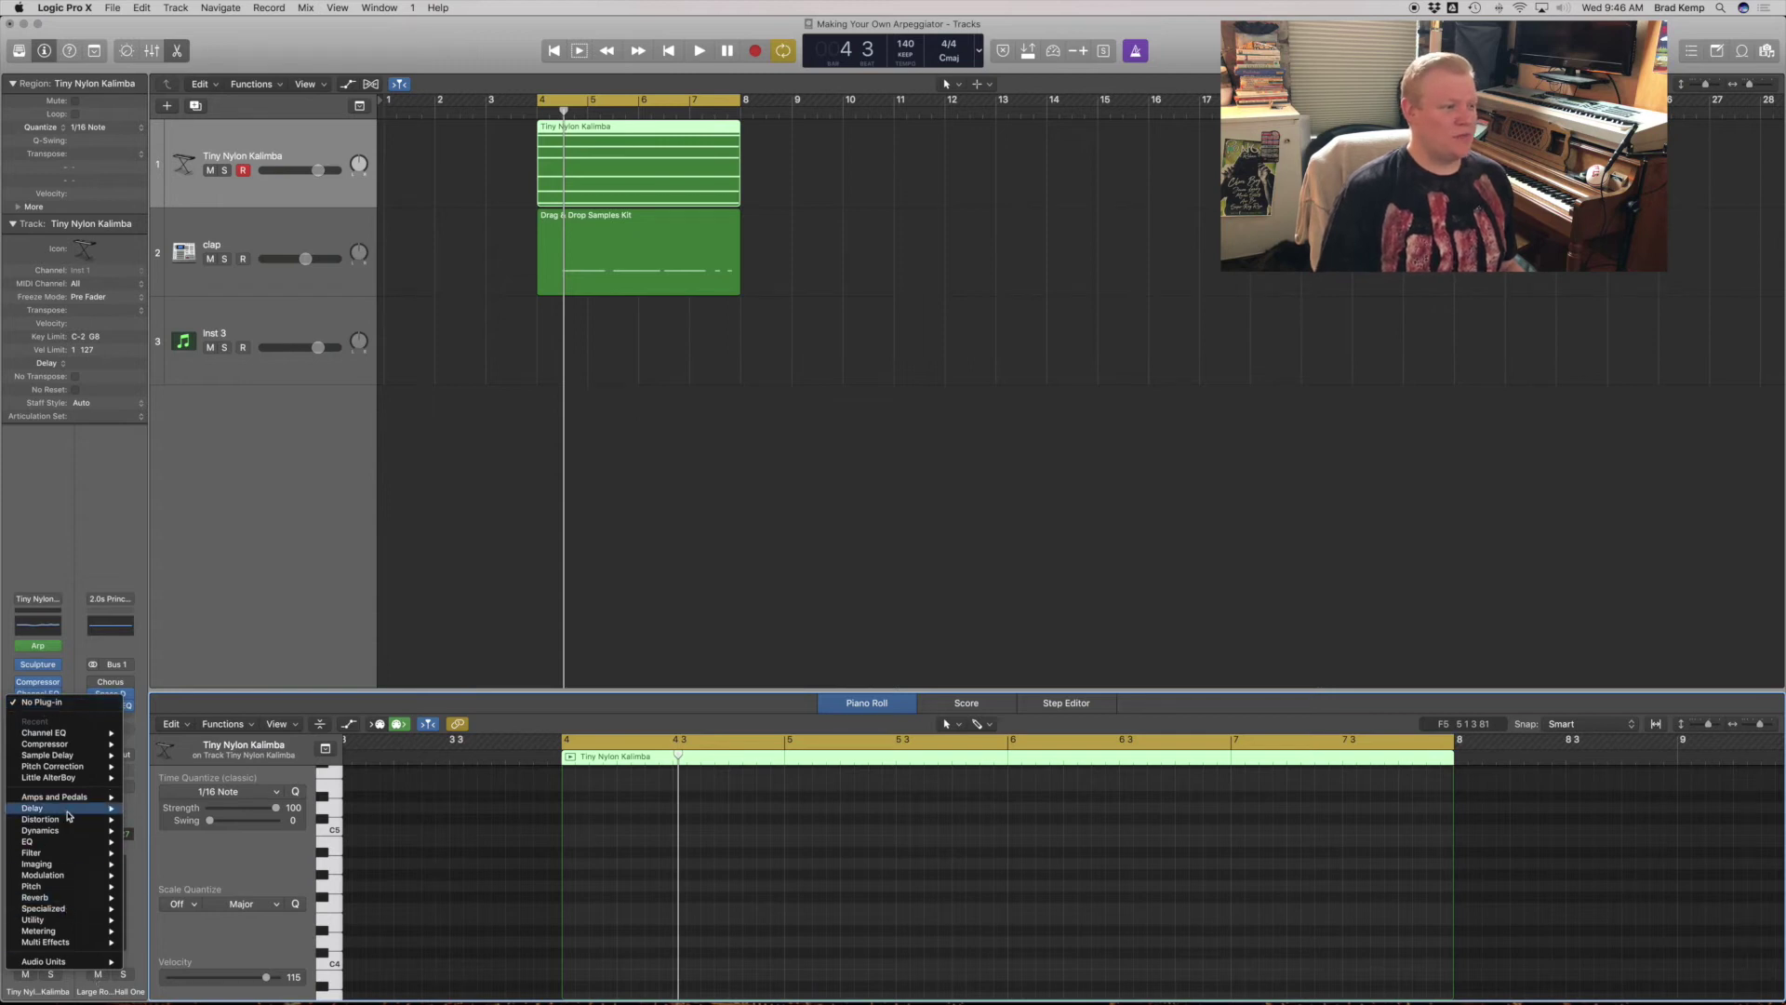
pyautogui.moveTo(68, 811)
pyautogui.moveTo(190, 842)
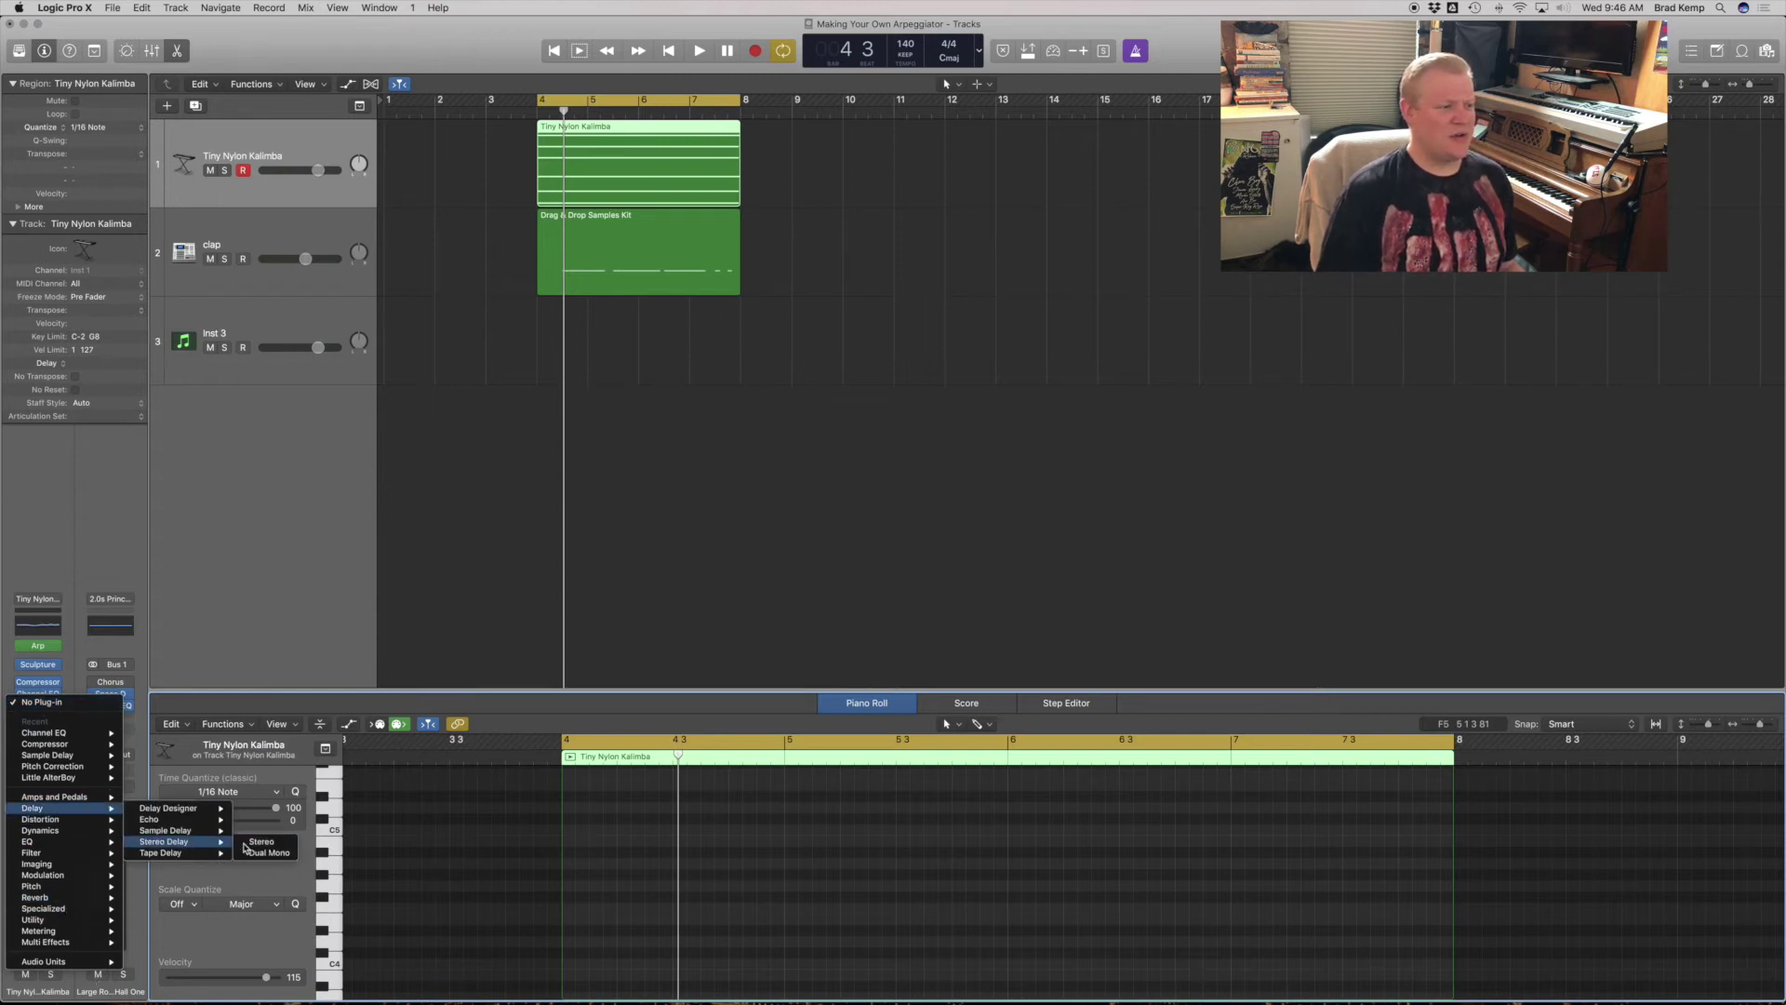
pyautogui.click(246, 842)
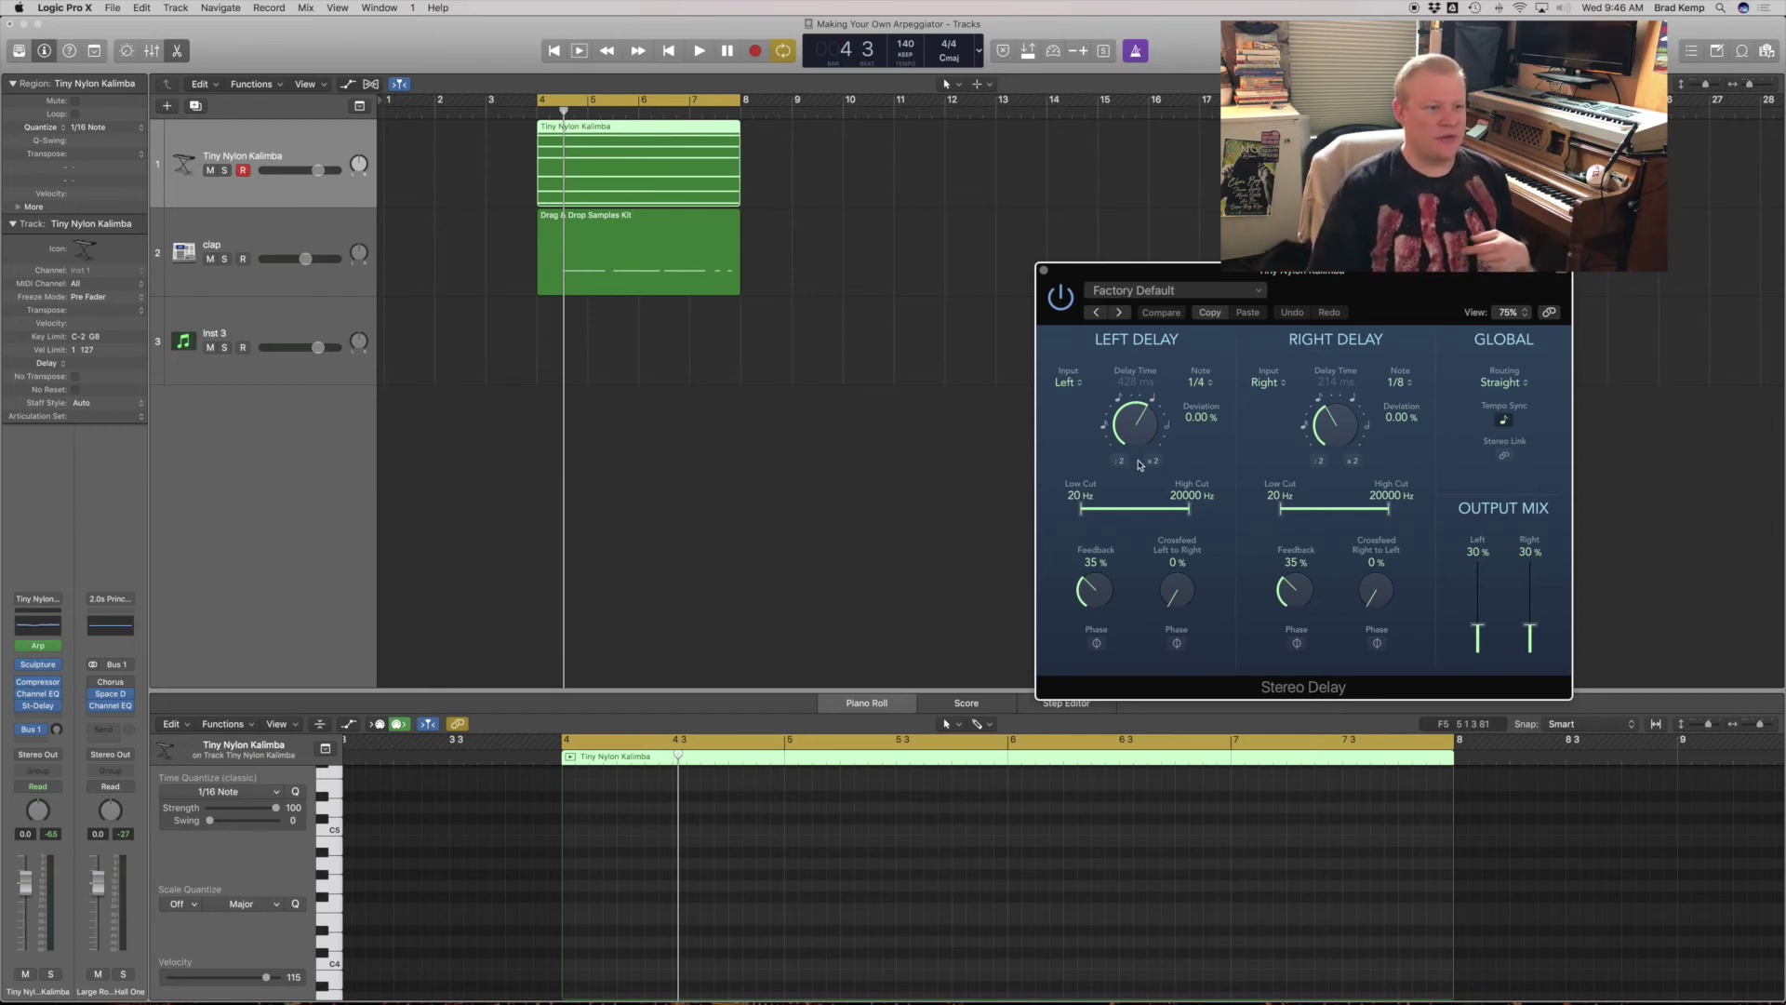
pyautogui.click(1170, 432)
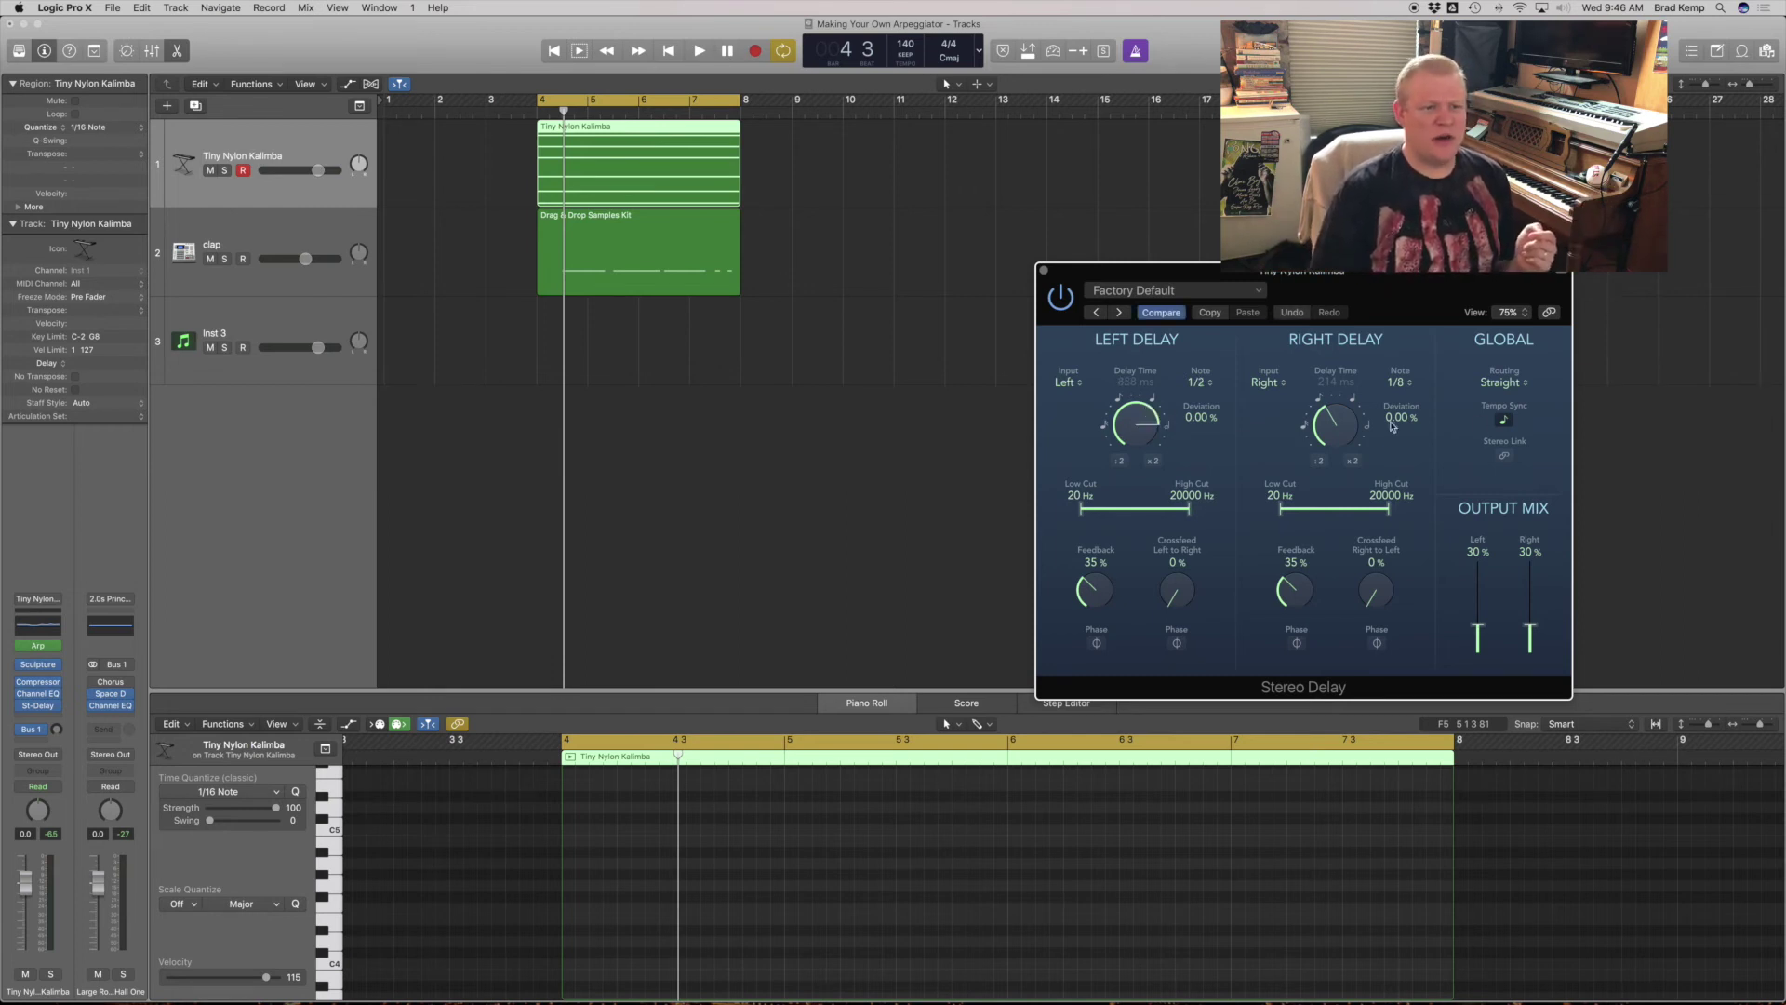
pyautogui.click(1359, 448)
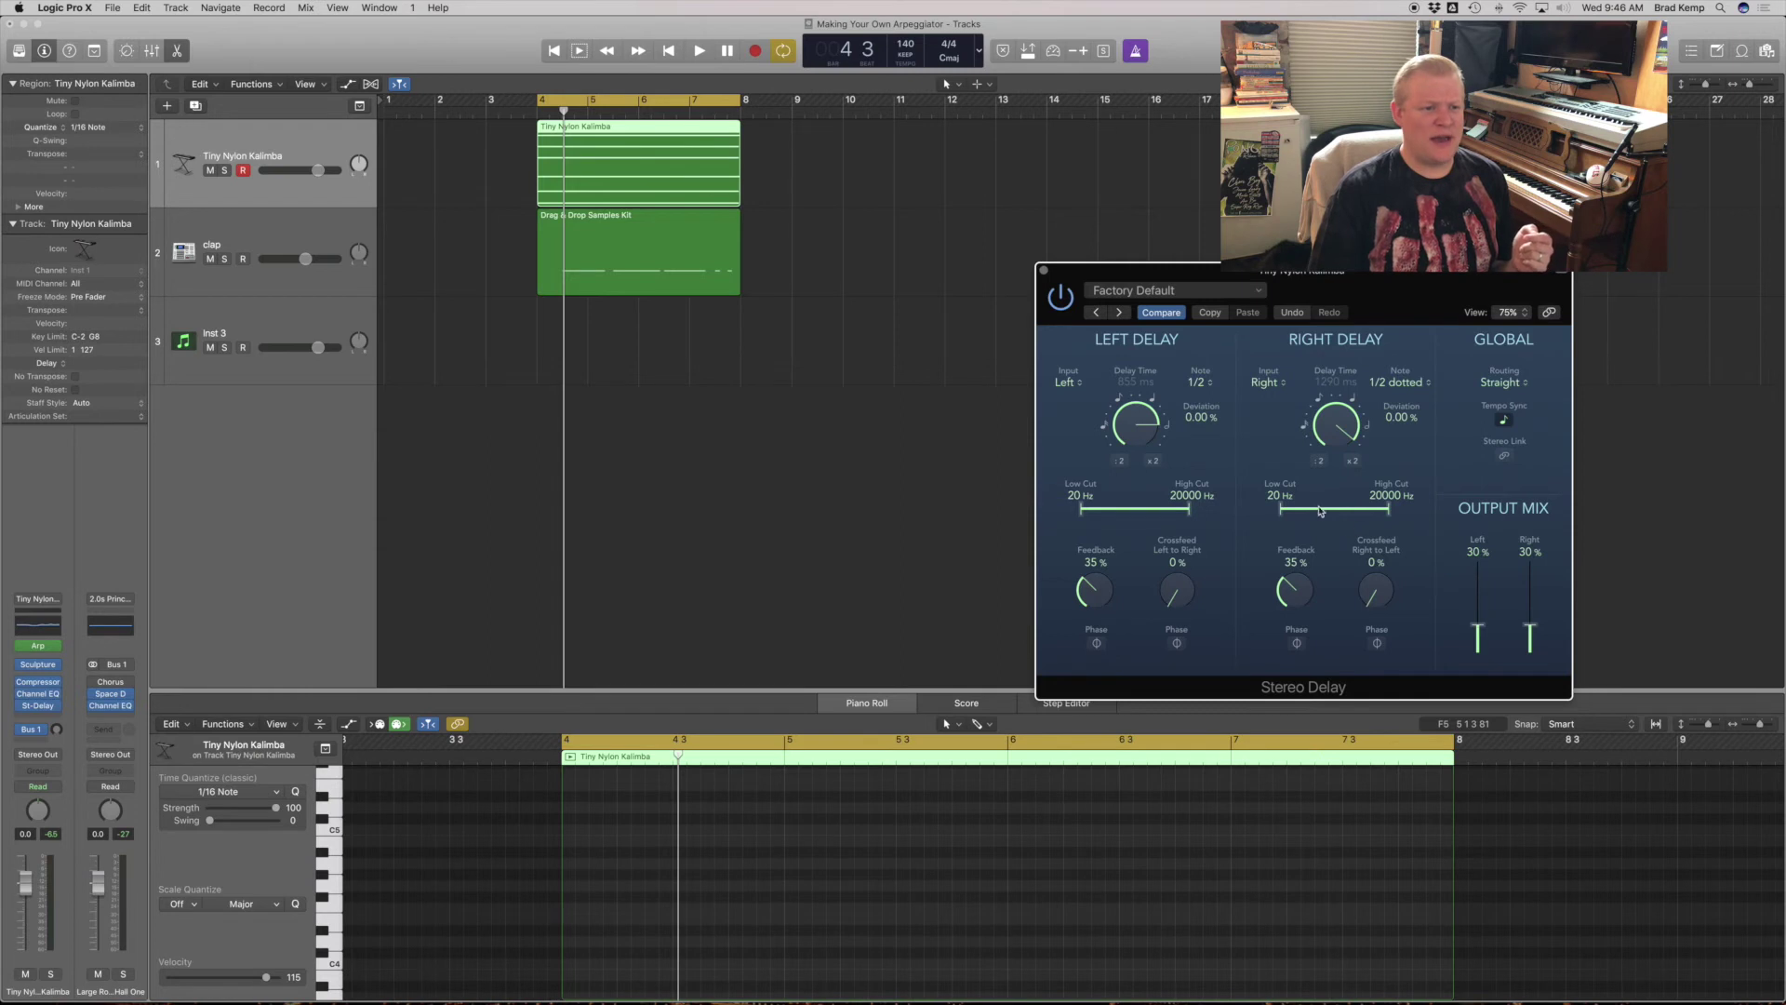
# Set the right delay to 2800 Hz low cut and 0% feedback, and the left to 2800 Hz low cut, 6600 Hz high cut and 22% feedback
pyautogui.moveTo(1309, 514); pyautogui.dragTo(1387, 520)
pyautogui.moveTo(1284, 591); pyautogui.dragTo(1285, 633)
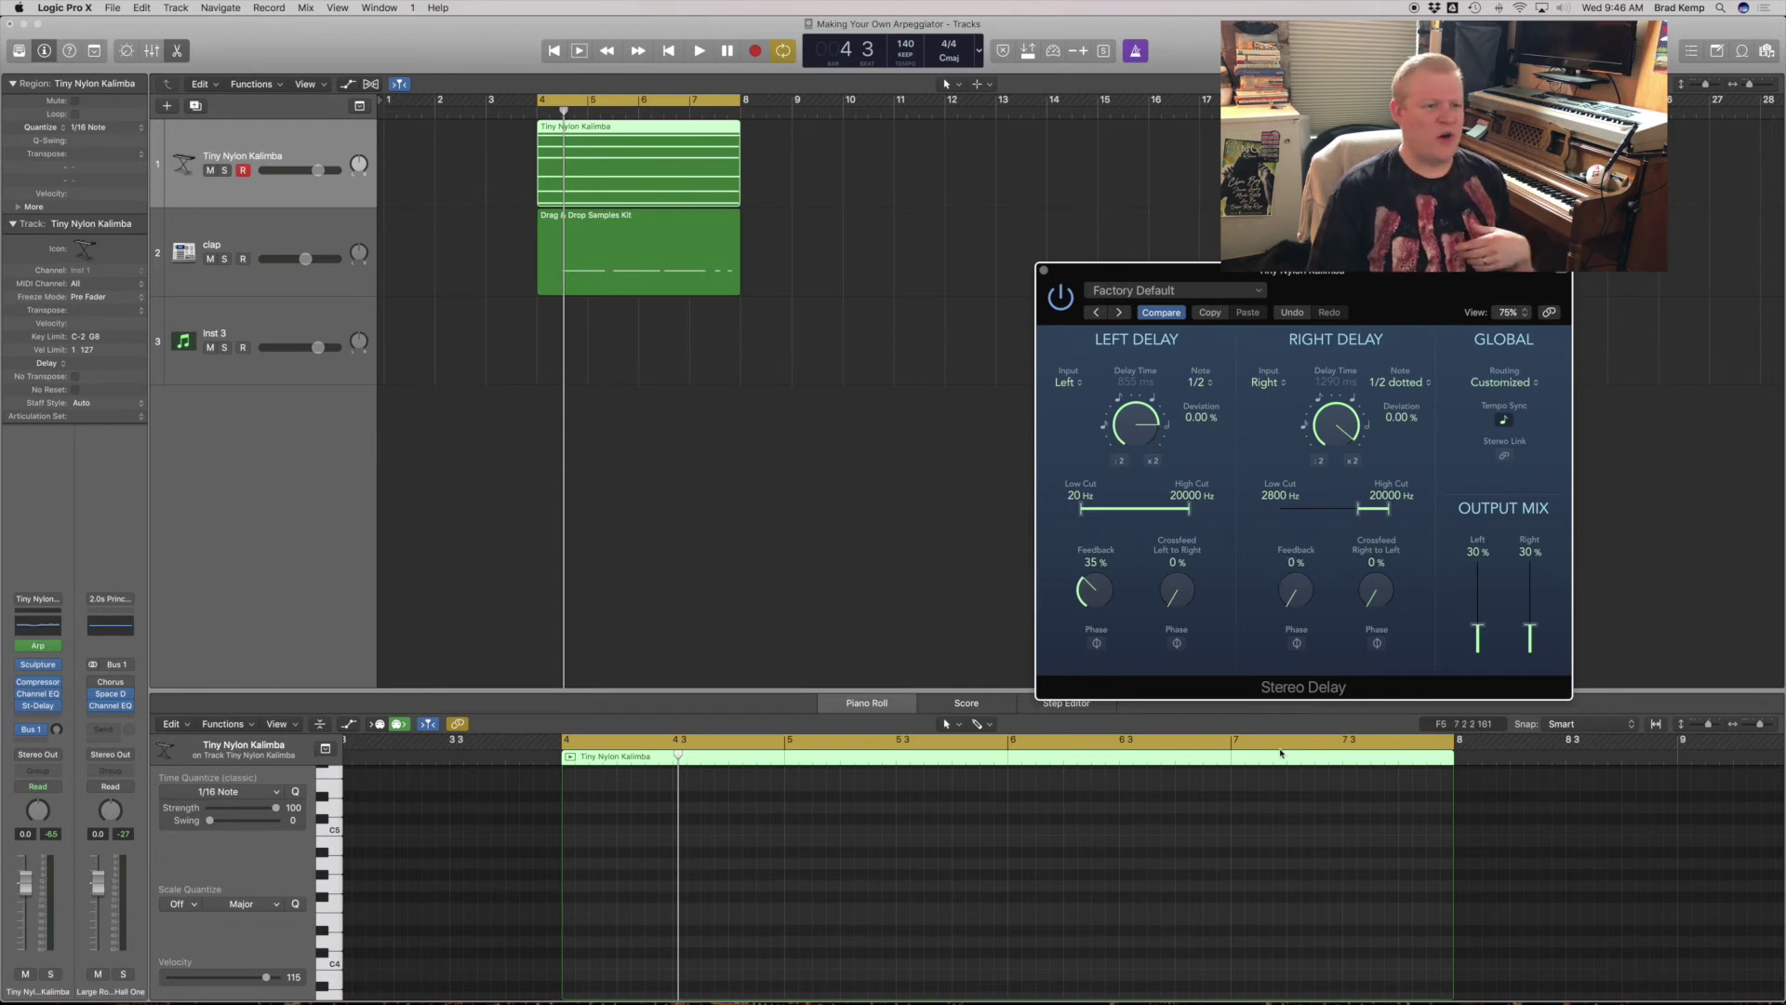
pyautogui.moveTo(1199, 524); pyautogui.dragTo(1154, 519)
pyautogui.moveTo(1104, 584); pyautogui.dragTo(1107, 611)
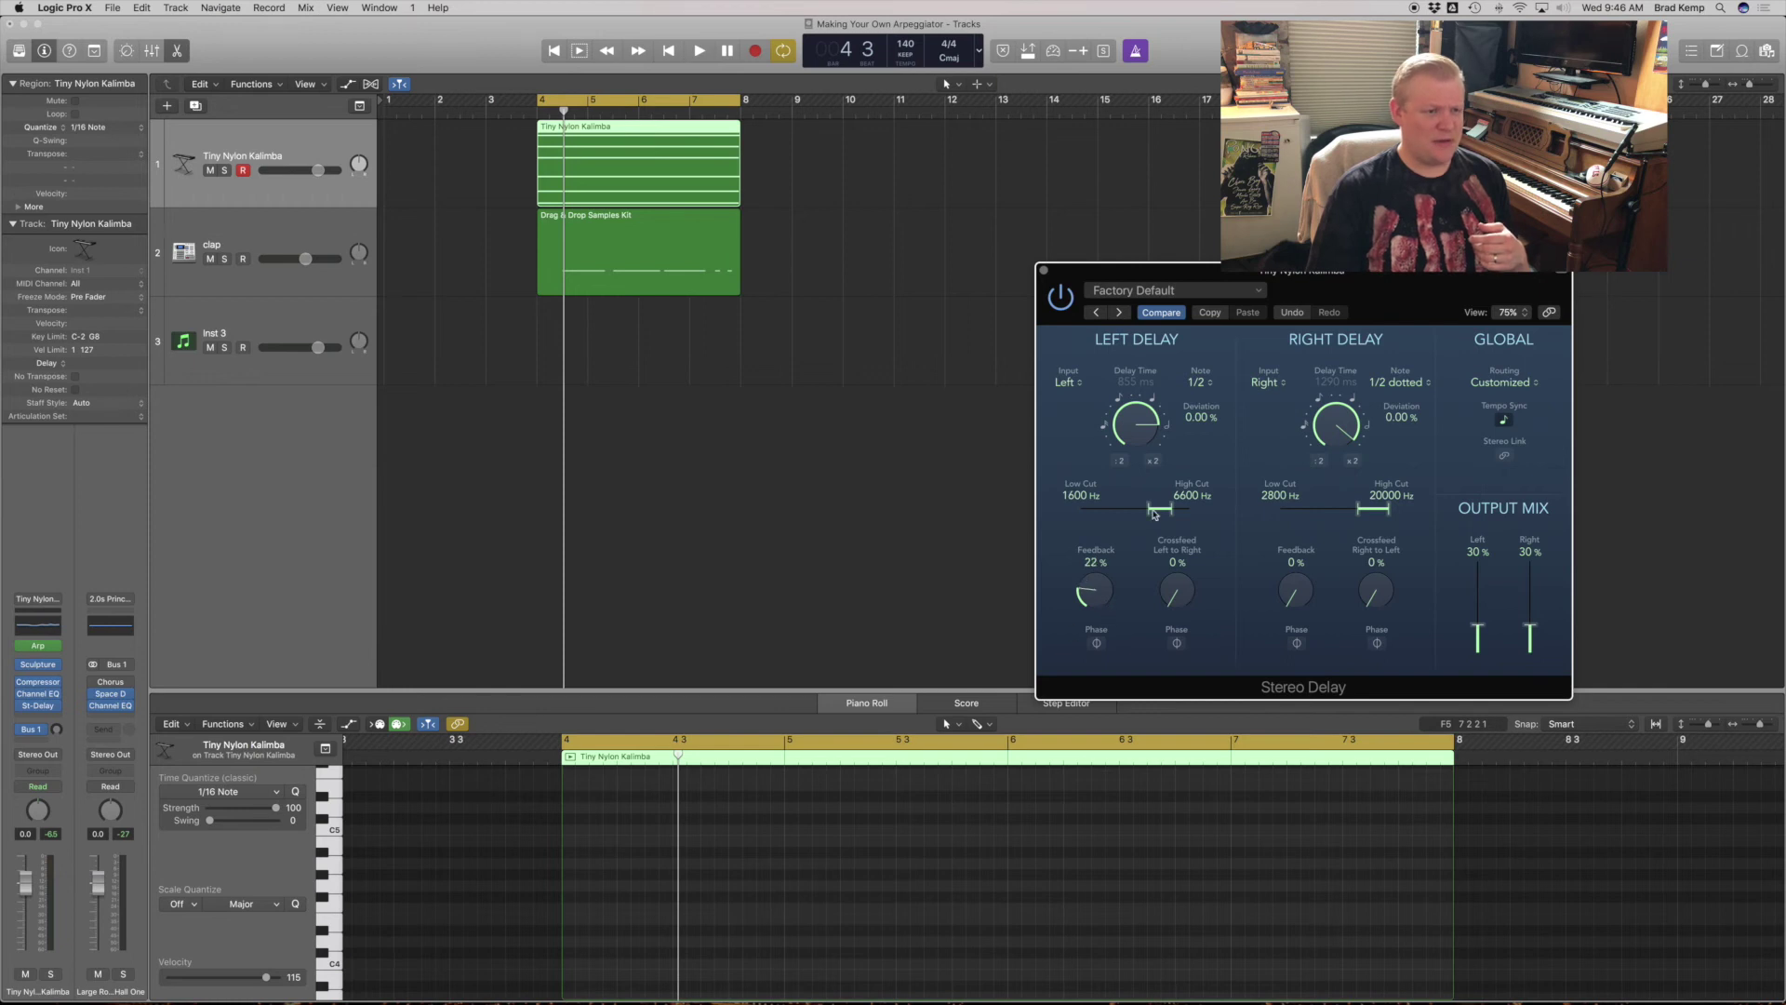
pyautogui.moveTo(1153, 514); pyautogui.dragTo(1164, 517)
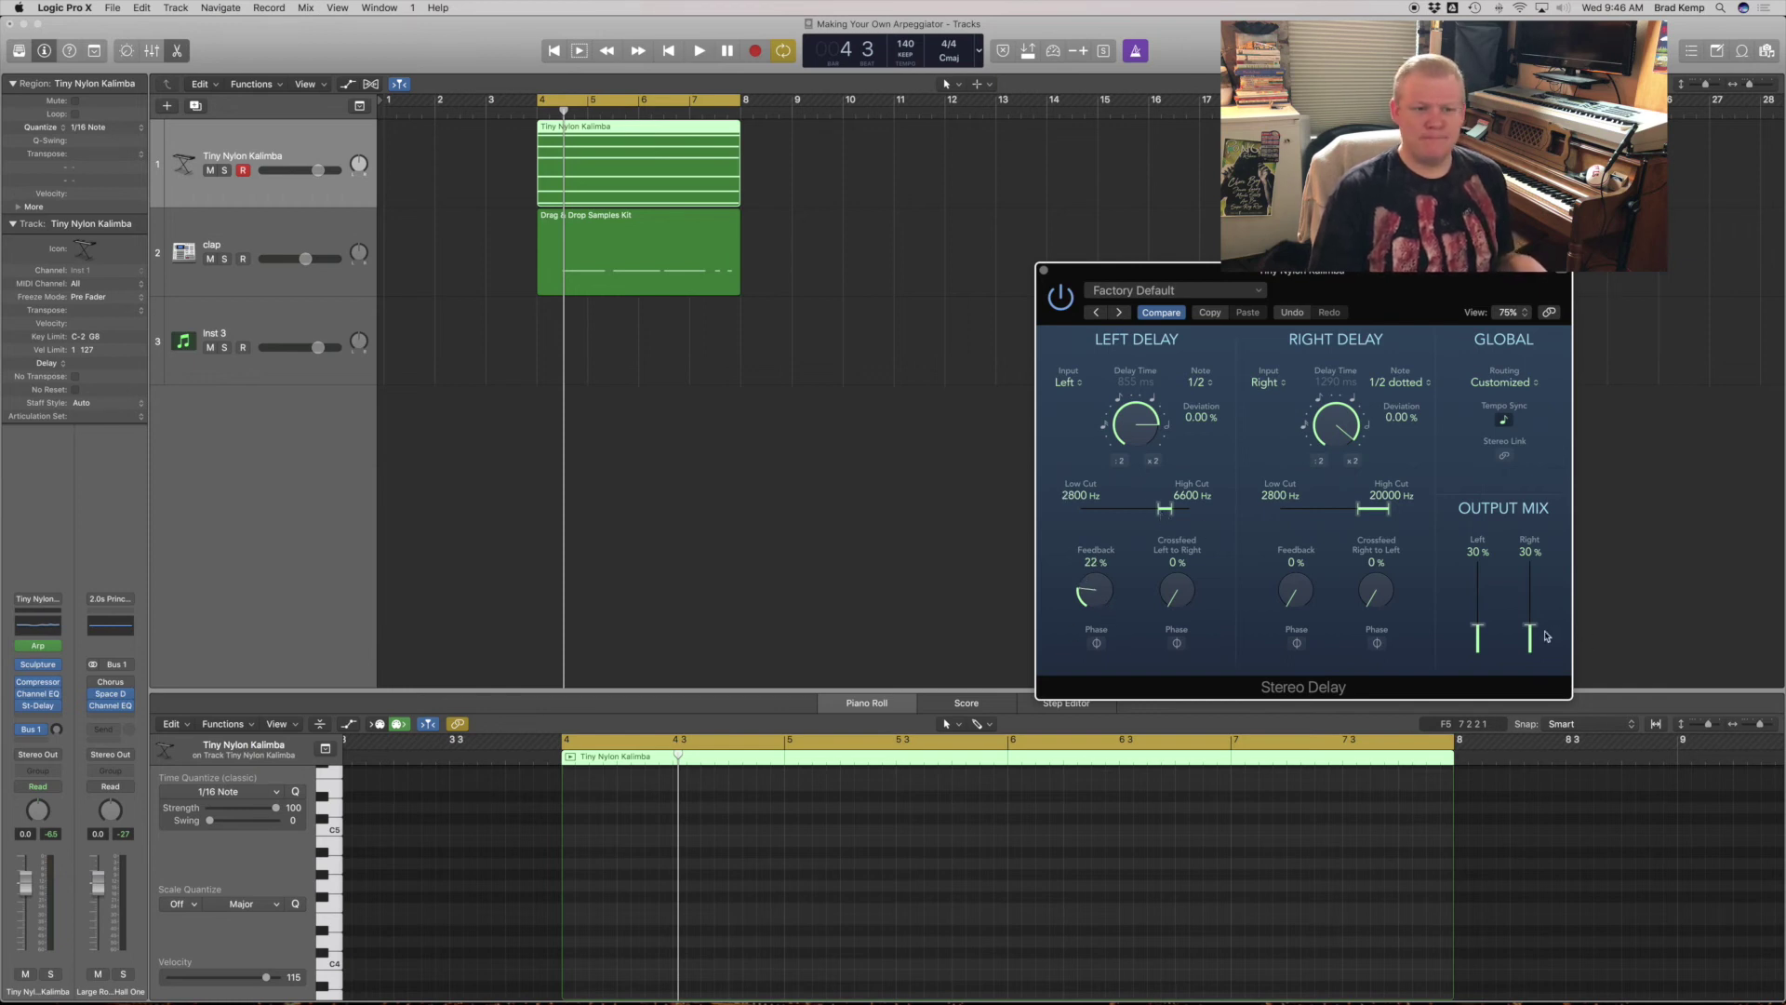
# Audition the delay, setting its output mix to 44% left and 43% right and the right low cut to 4700 Hz
pyautogui.press('space')
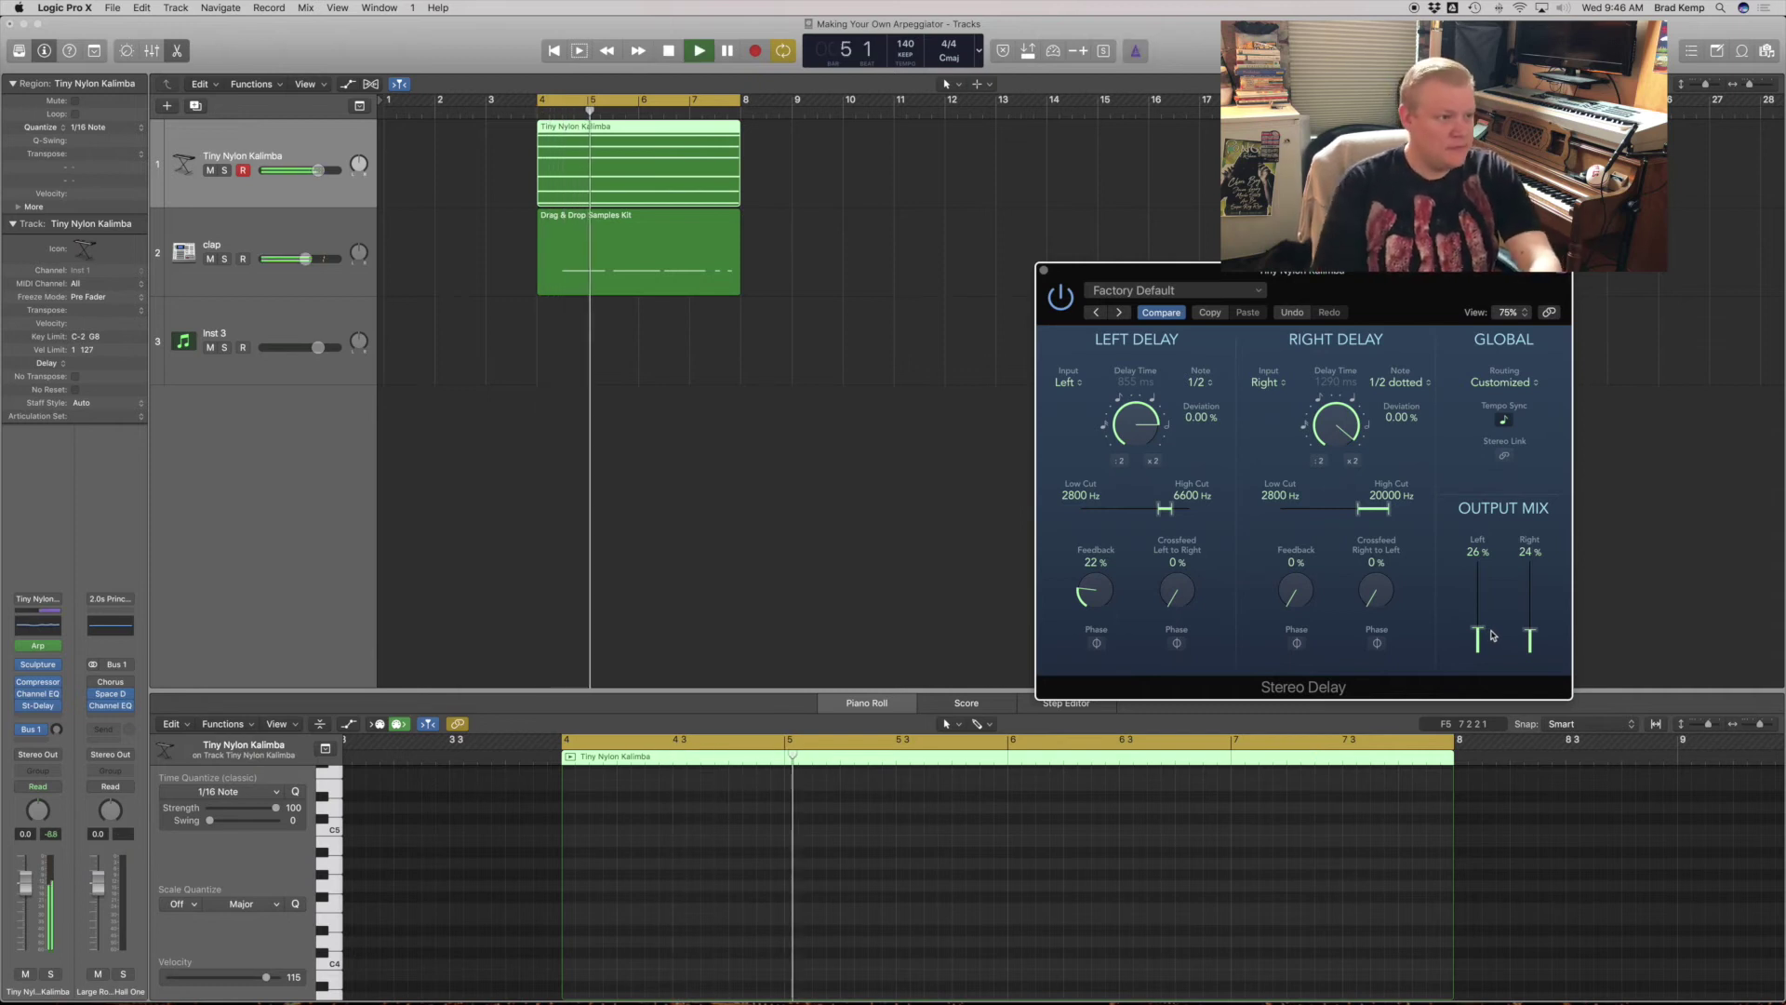
pyautogui.moveTo(1531, 633); pyautogui.dragTo(1474, 612)
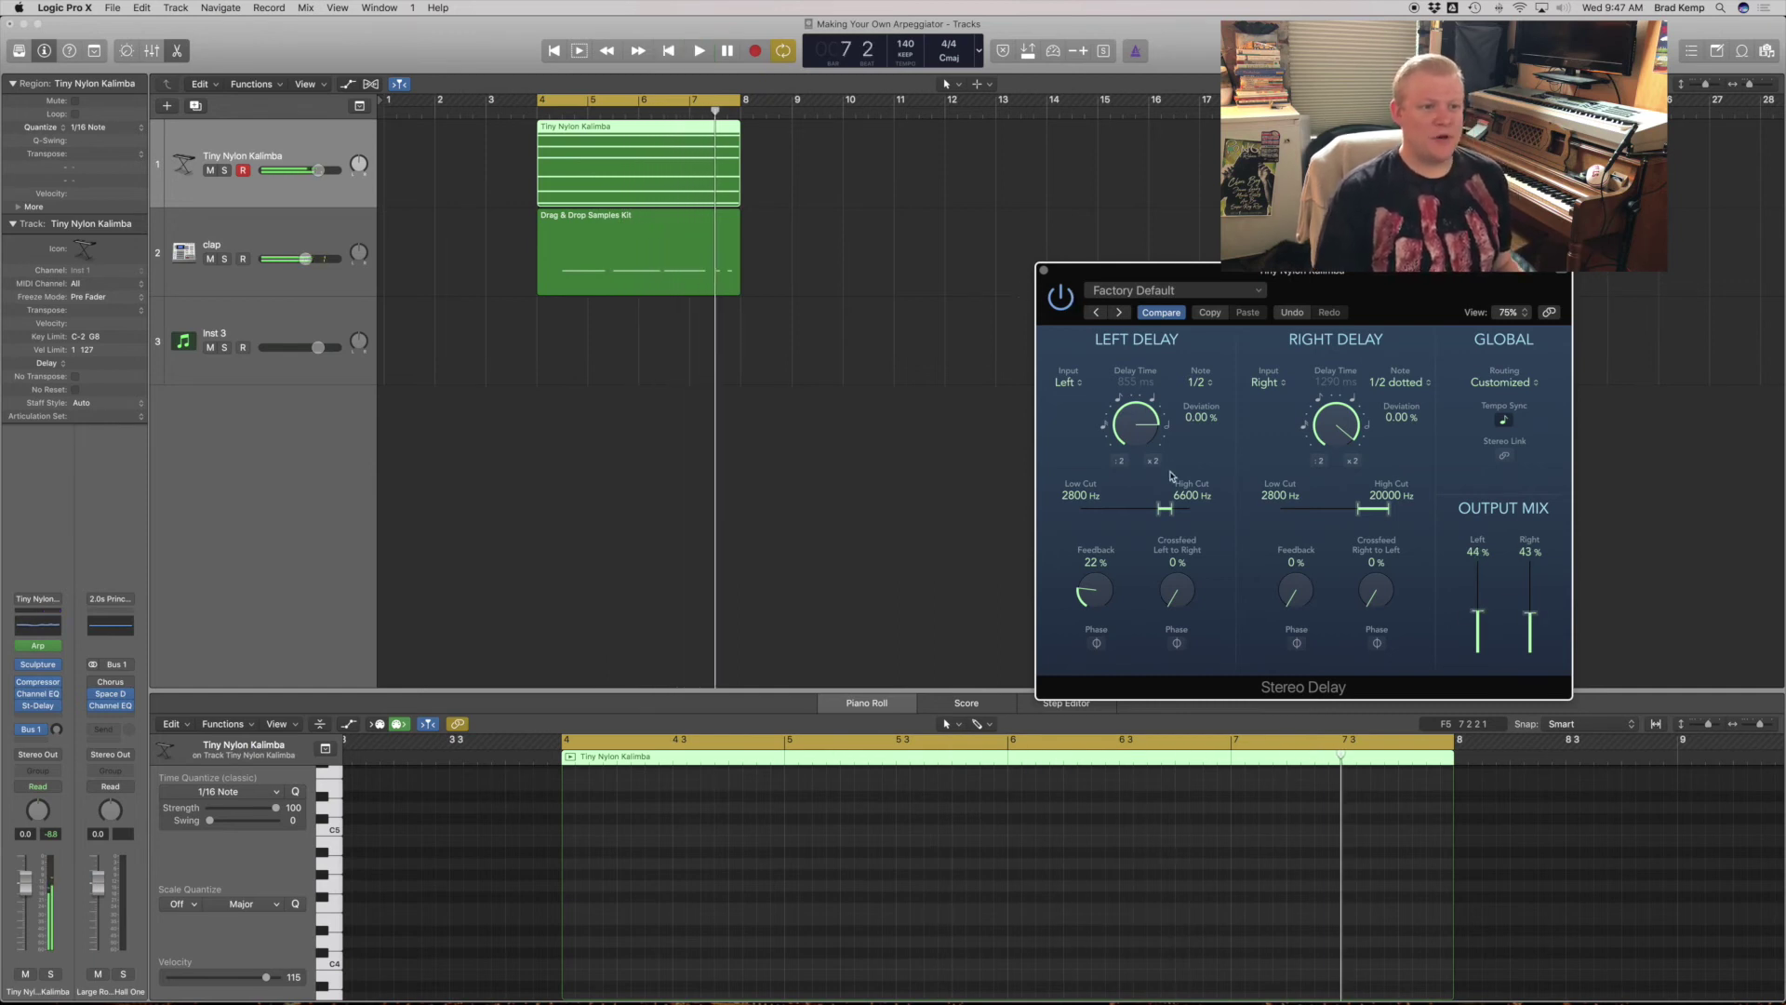
pyautogui.moveTo(1360, 512); pyautogui.dragTo(1369, 512)
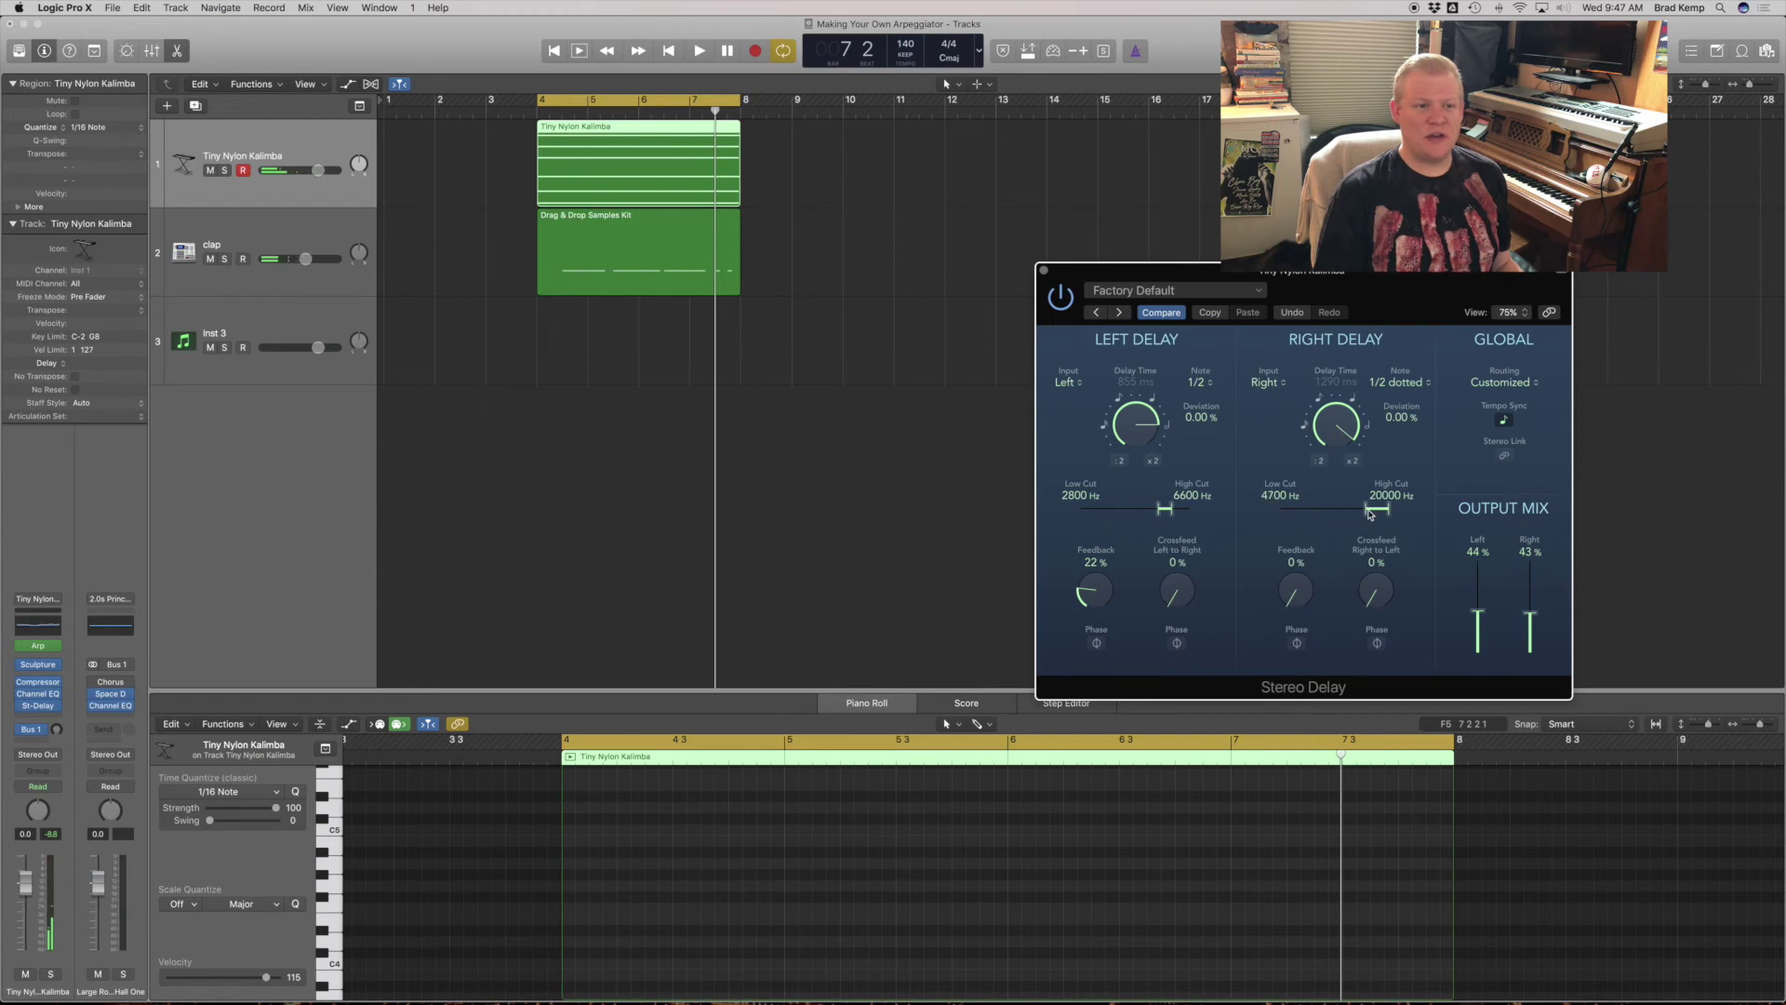
# Insert the Little Plate reverb after the Stereo Delay on the kalimba track and raise its mix
pyautogui.click(54, 717)
pyautogui.moveTo(95, 977)
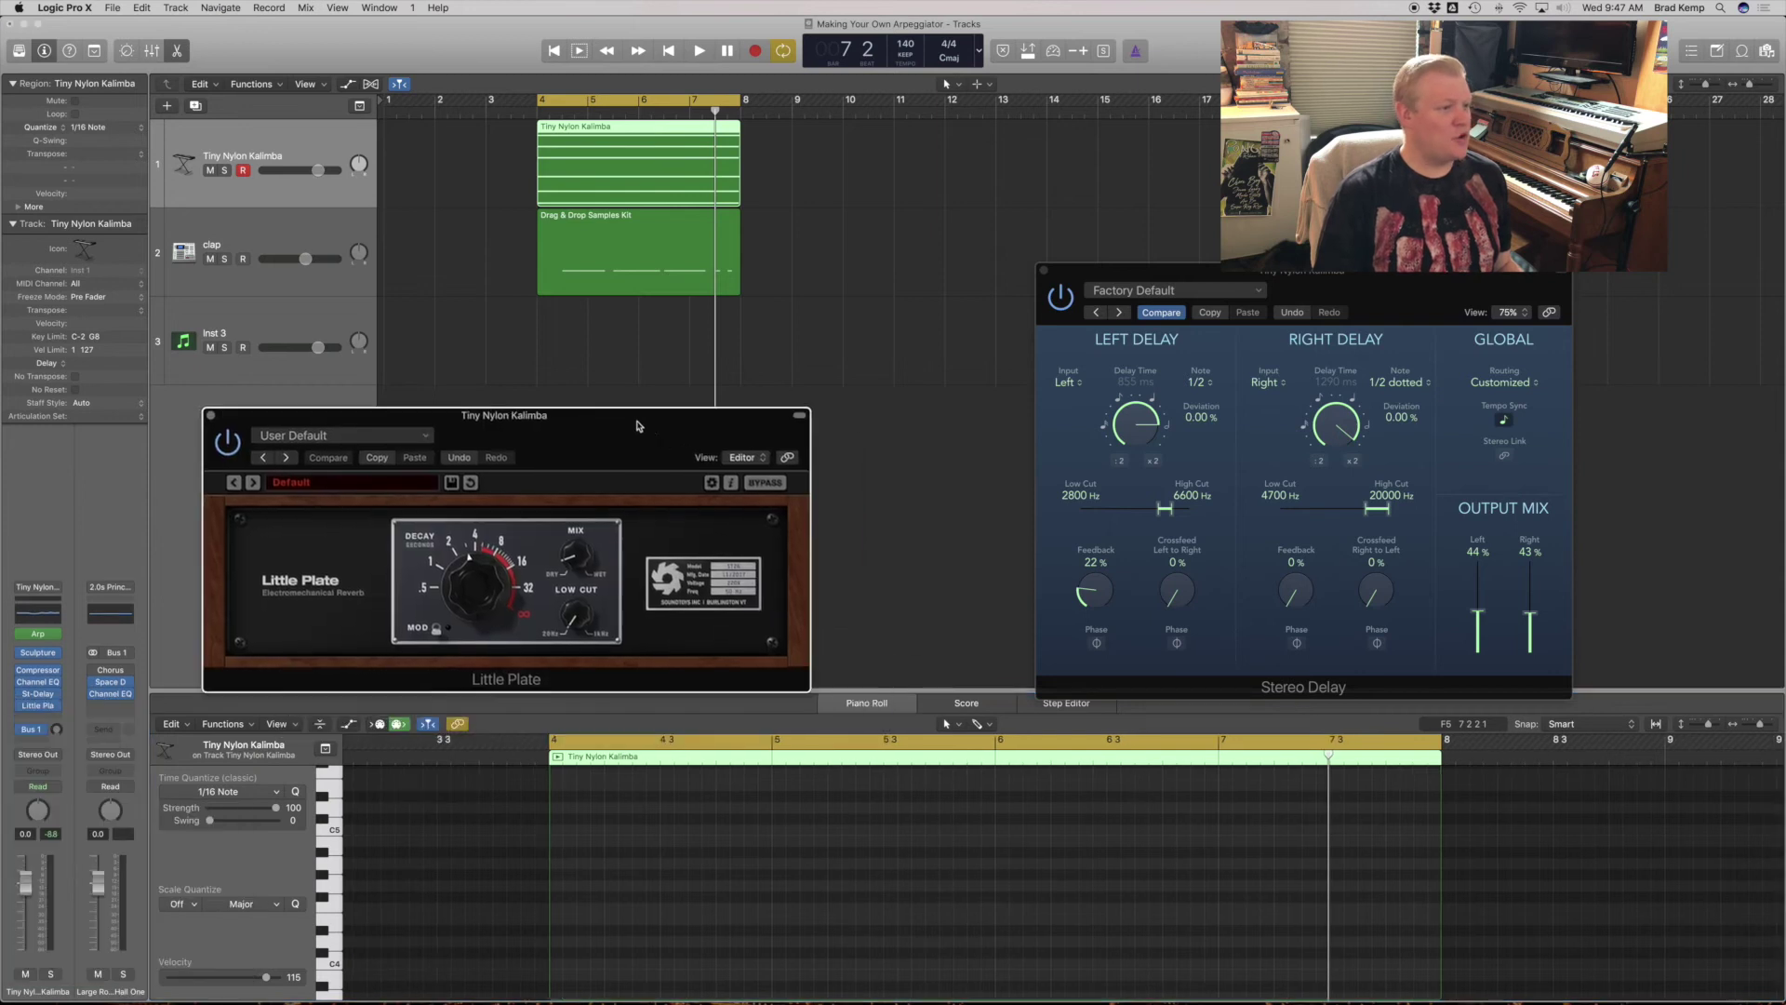
pyautogui.moveTo(649, 428); pyautogui.dragTo(740, 532)
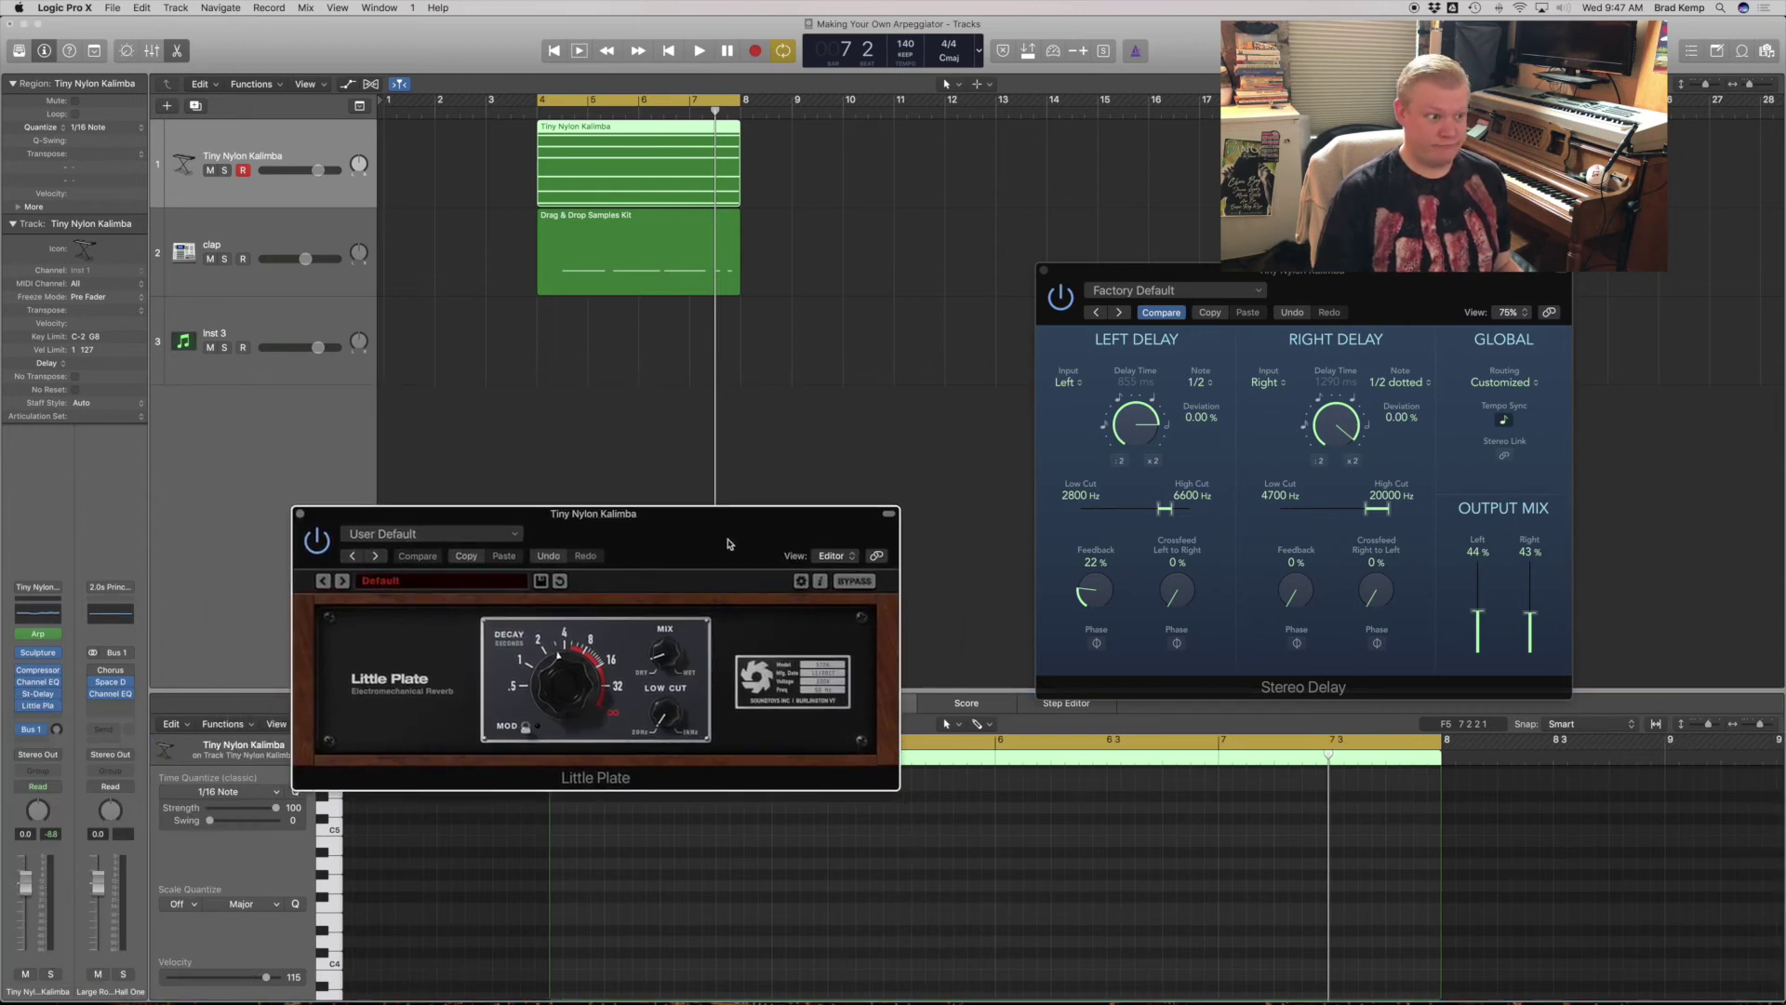
pyautogui.moveTo(675, 668); pyautogui.dragTo(674, 623)
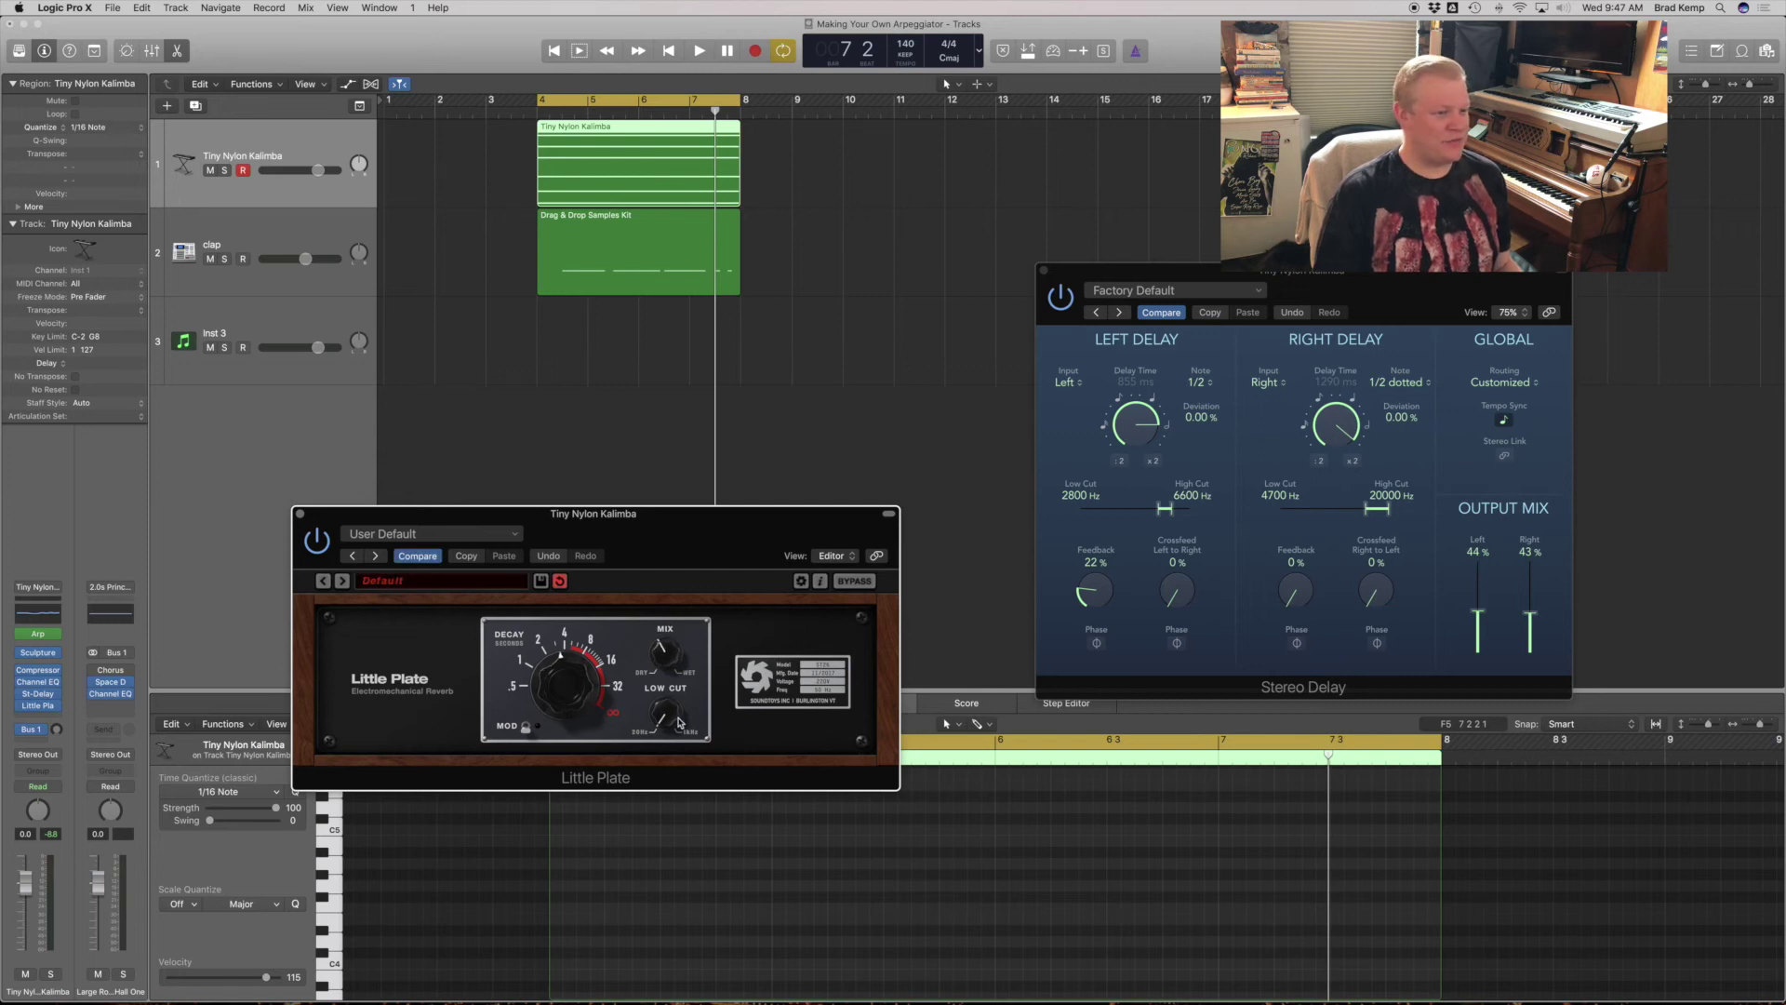
# Cut the kalimba's low end in its Channel EQ with the low shelf at 174 Hz and -22 dB, and audition the result
pyautogui.press('space')
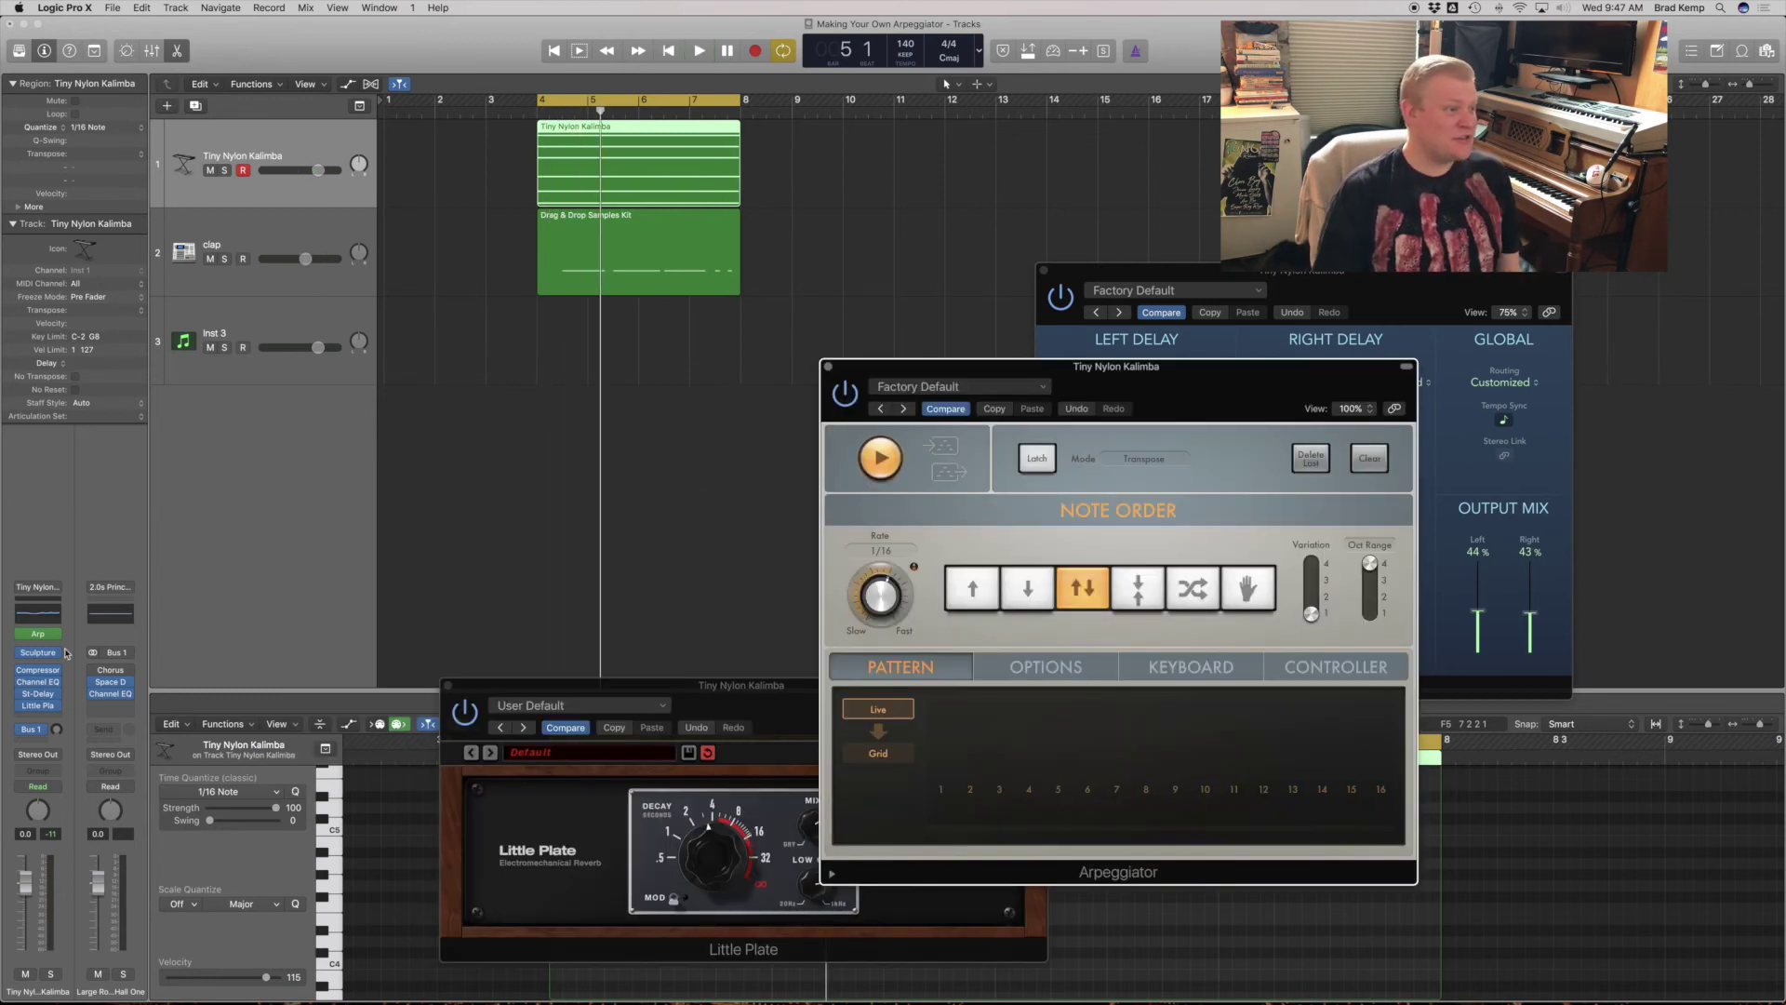
pyautogui.click(35, 612)
pyautogui.moveTo(525, 47); pyautogui.dragTo(574, 318)
pyautogui.moveTo(264, 465); pyautogui.dragTo(265, 558)
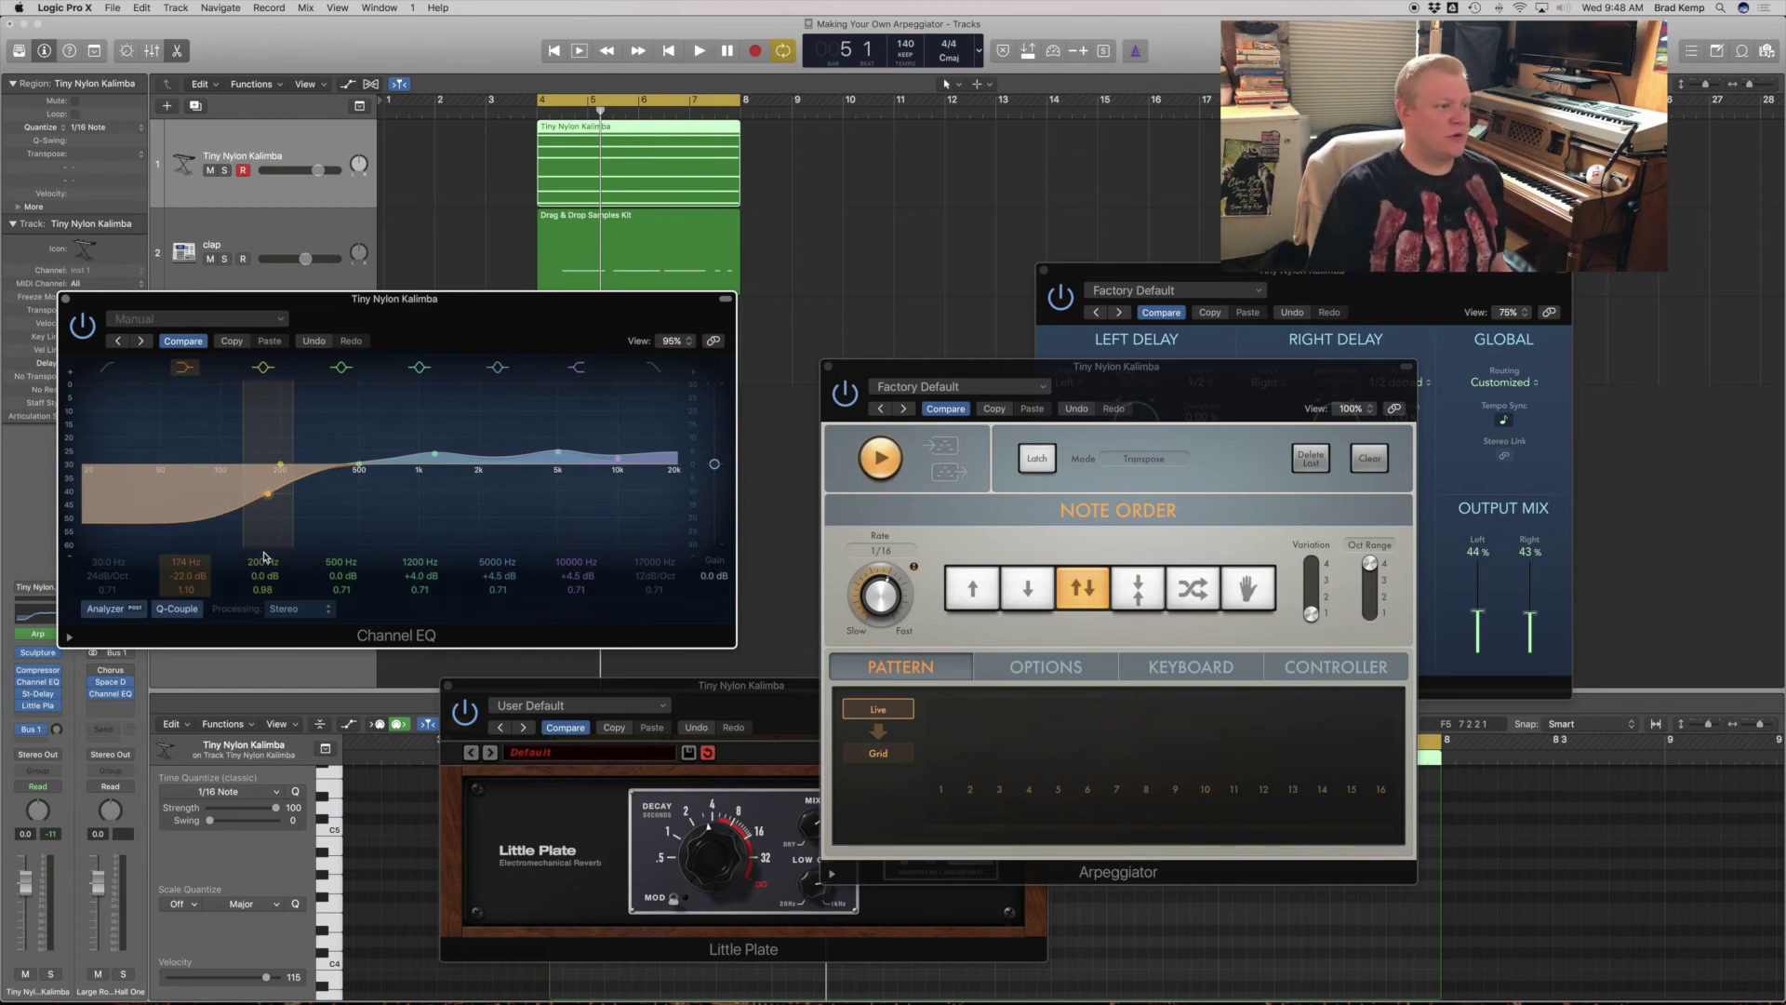
pyautogui.press('space')
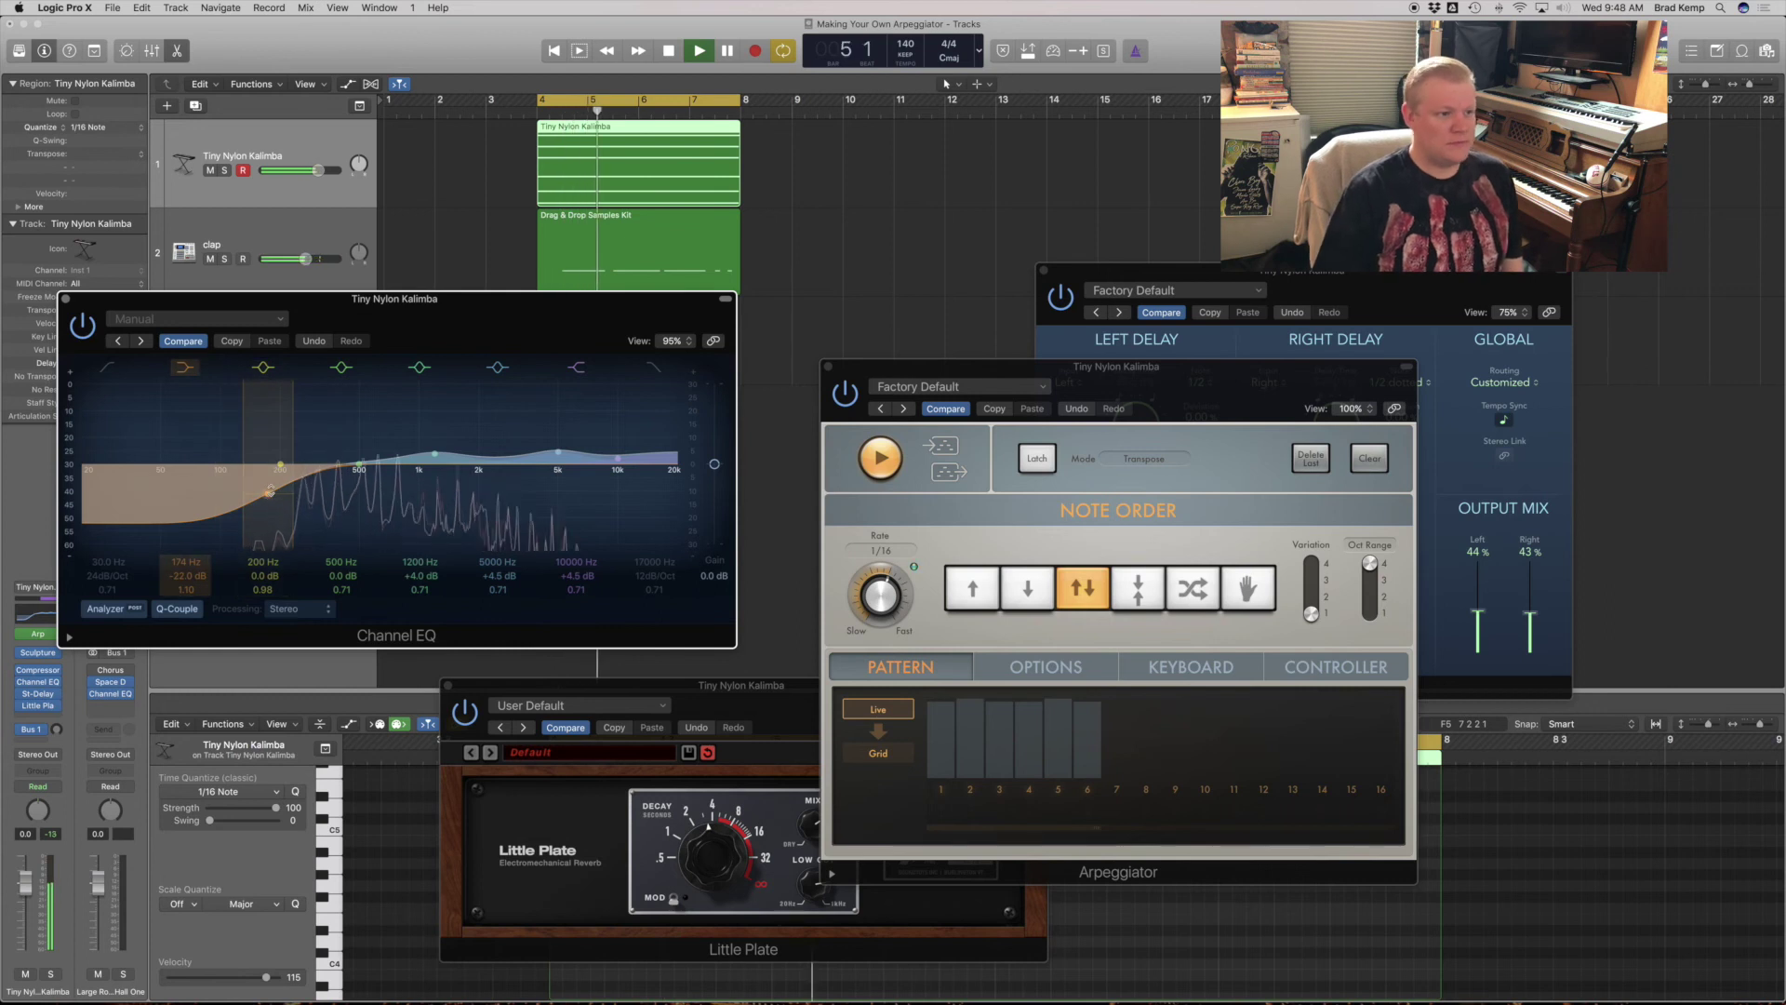
pyautogui.press('space')
# Try the Arpeggiator rate at 1/32 and 1/32 dotted, auditioning the kalimba part at each setting
pyautogui.moveTo(872, 613); pyautogui.dragTo(875, 596)
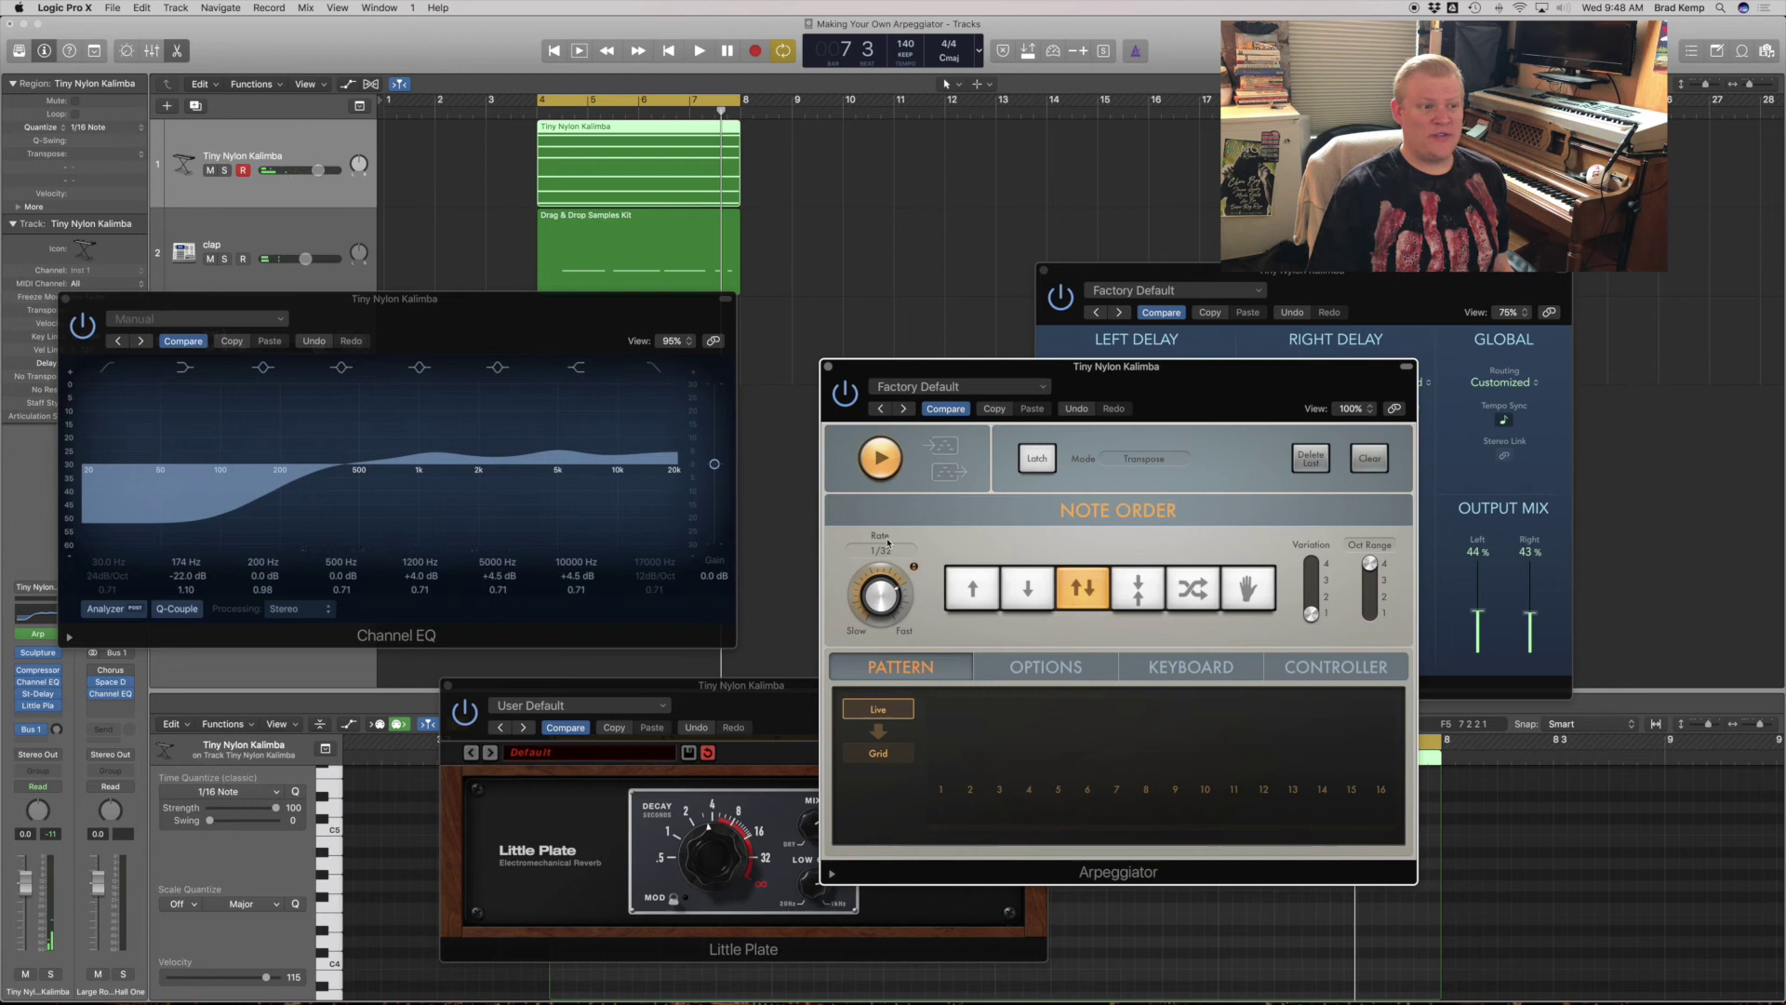
pyautogui.press('space')
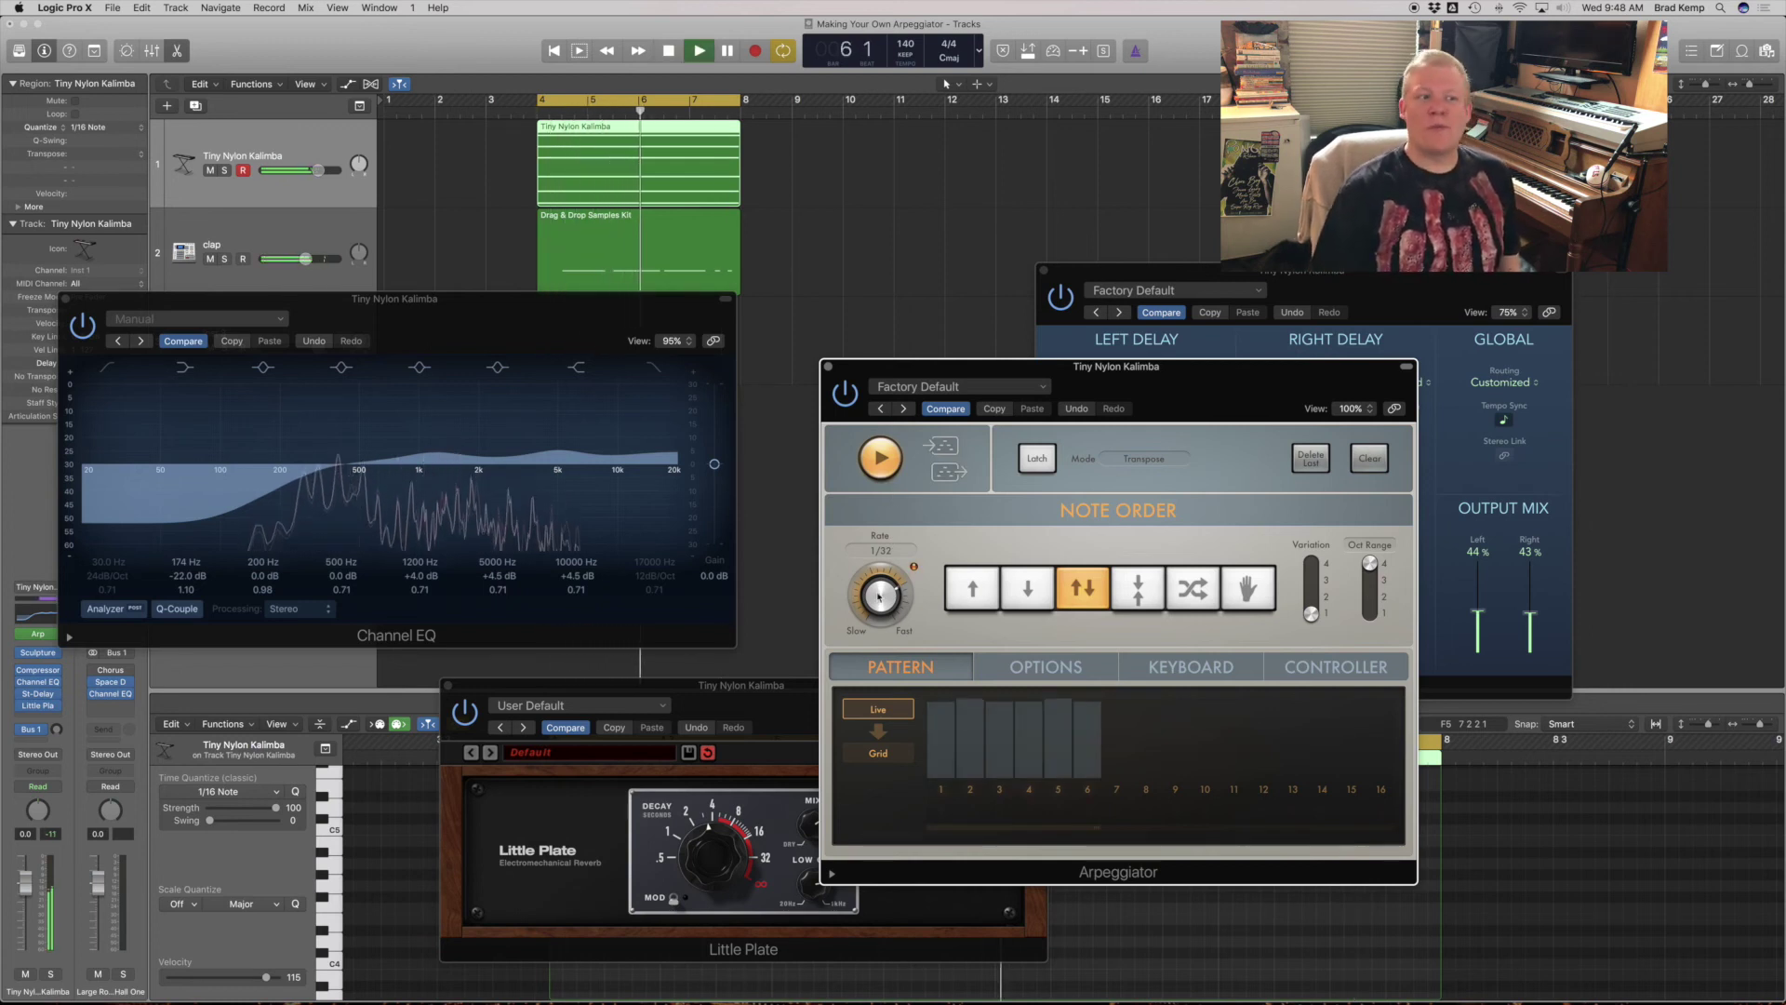
pyautogui.press('space')
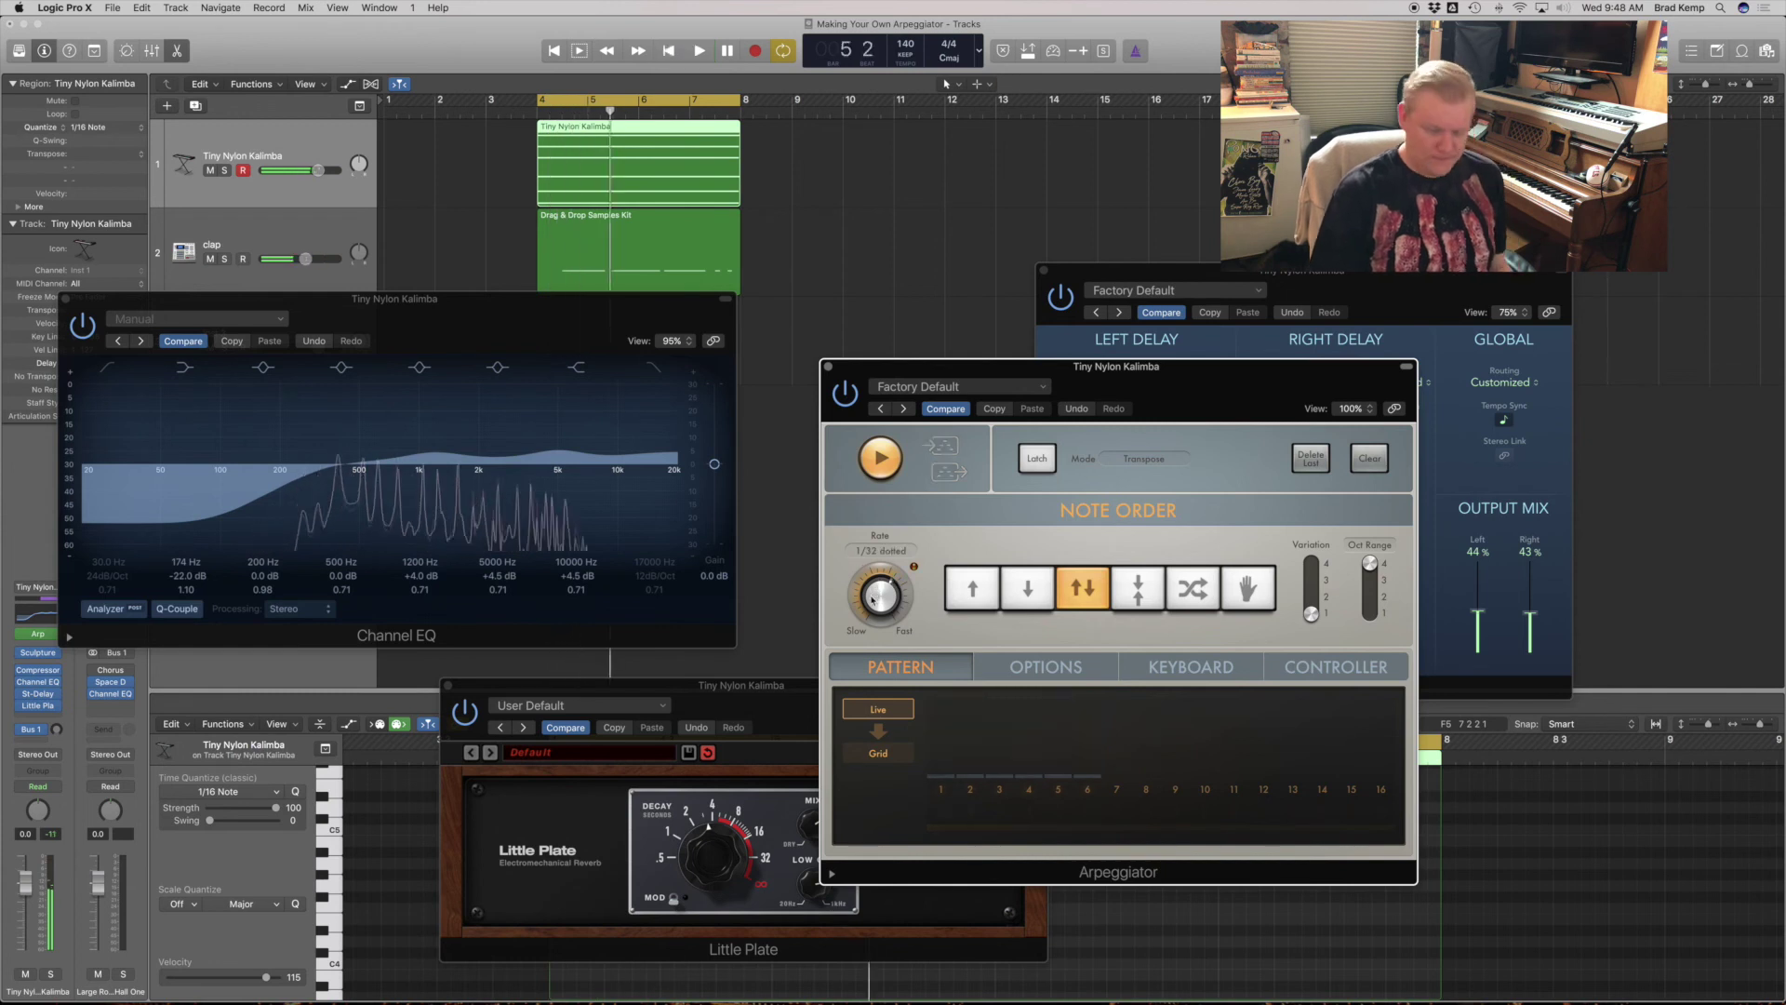
pyautogui.press('space')
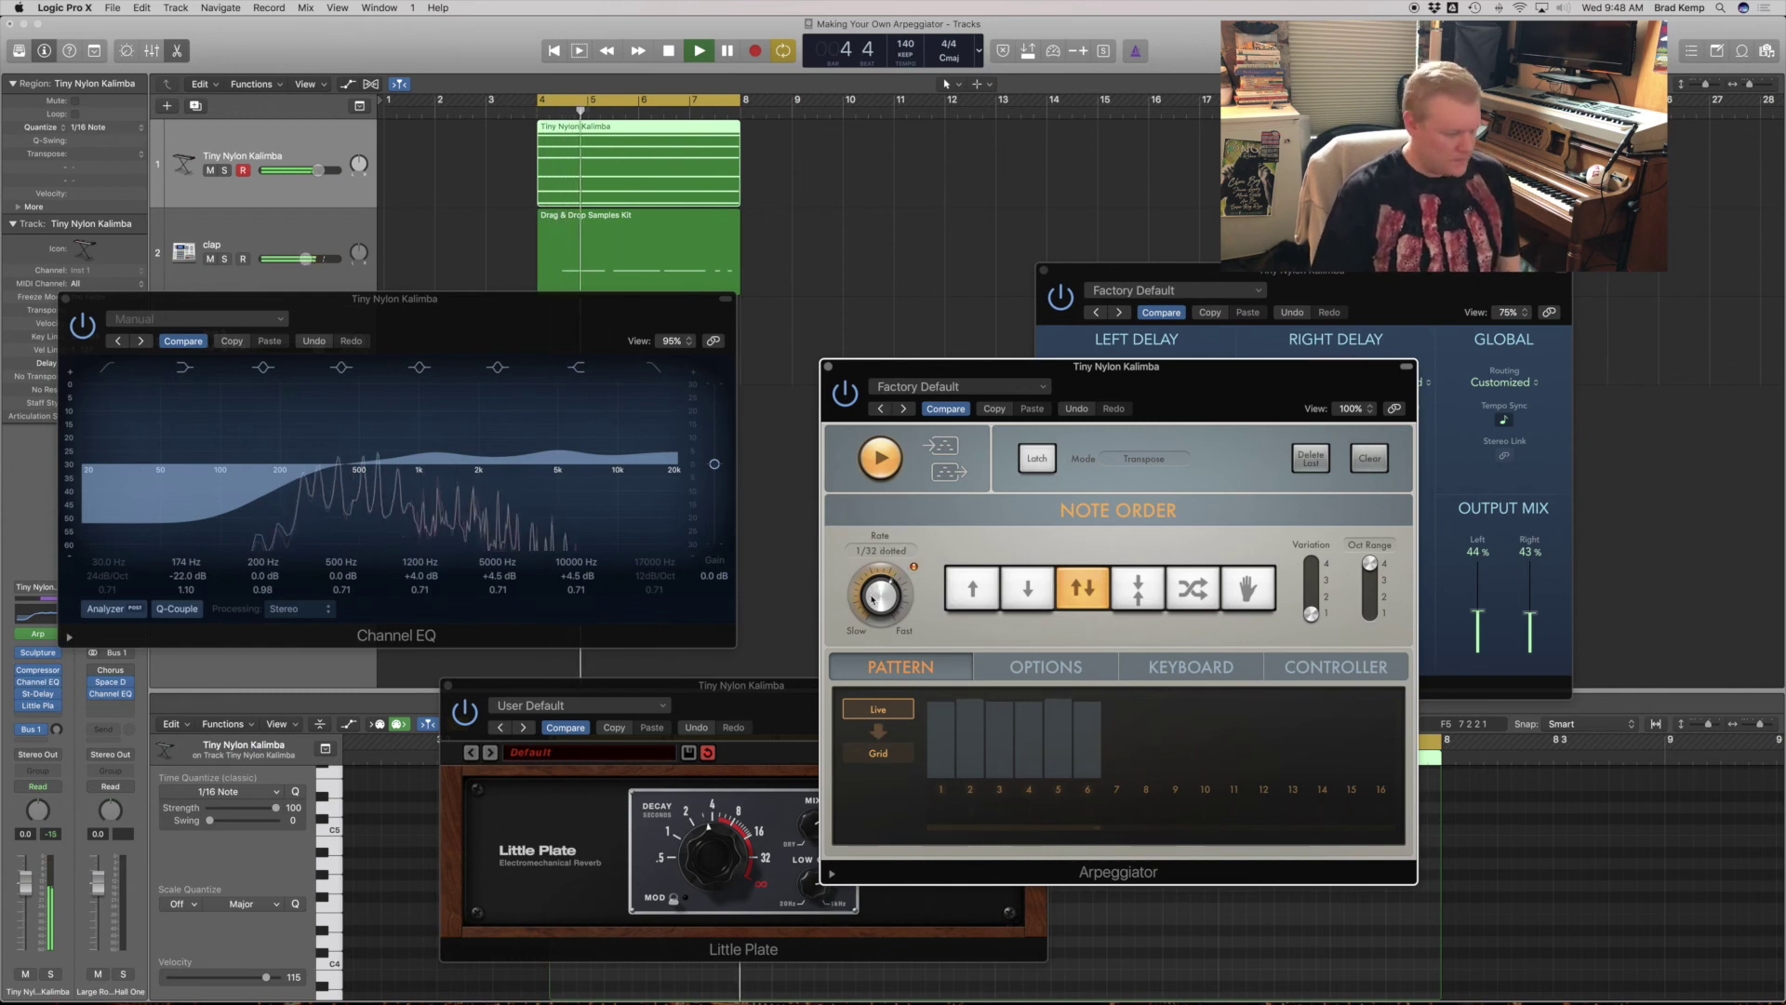
pyautogui.press('space')
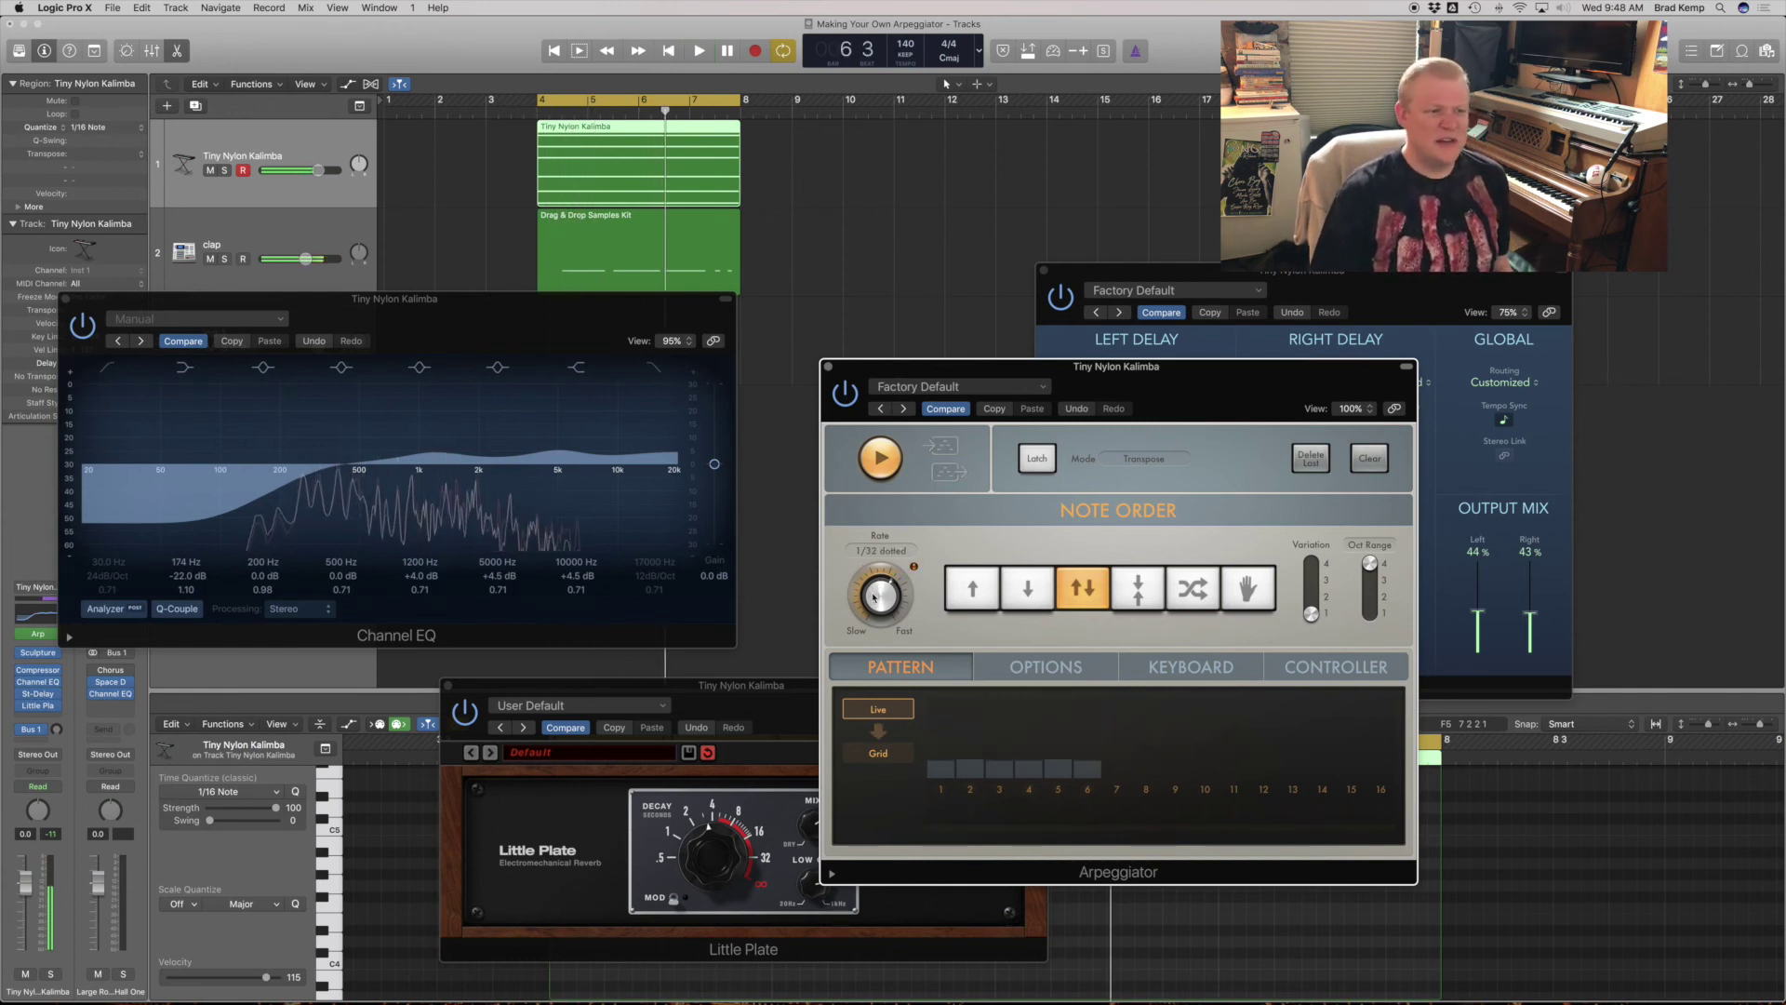
# Return the Arpeggiator rate to 1/16 and audition the kalimba part
pyautogui.moveTo(877, 598); pyautogui.dragTo(876, 601)
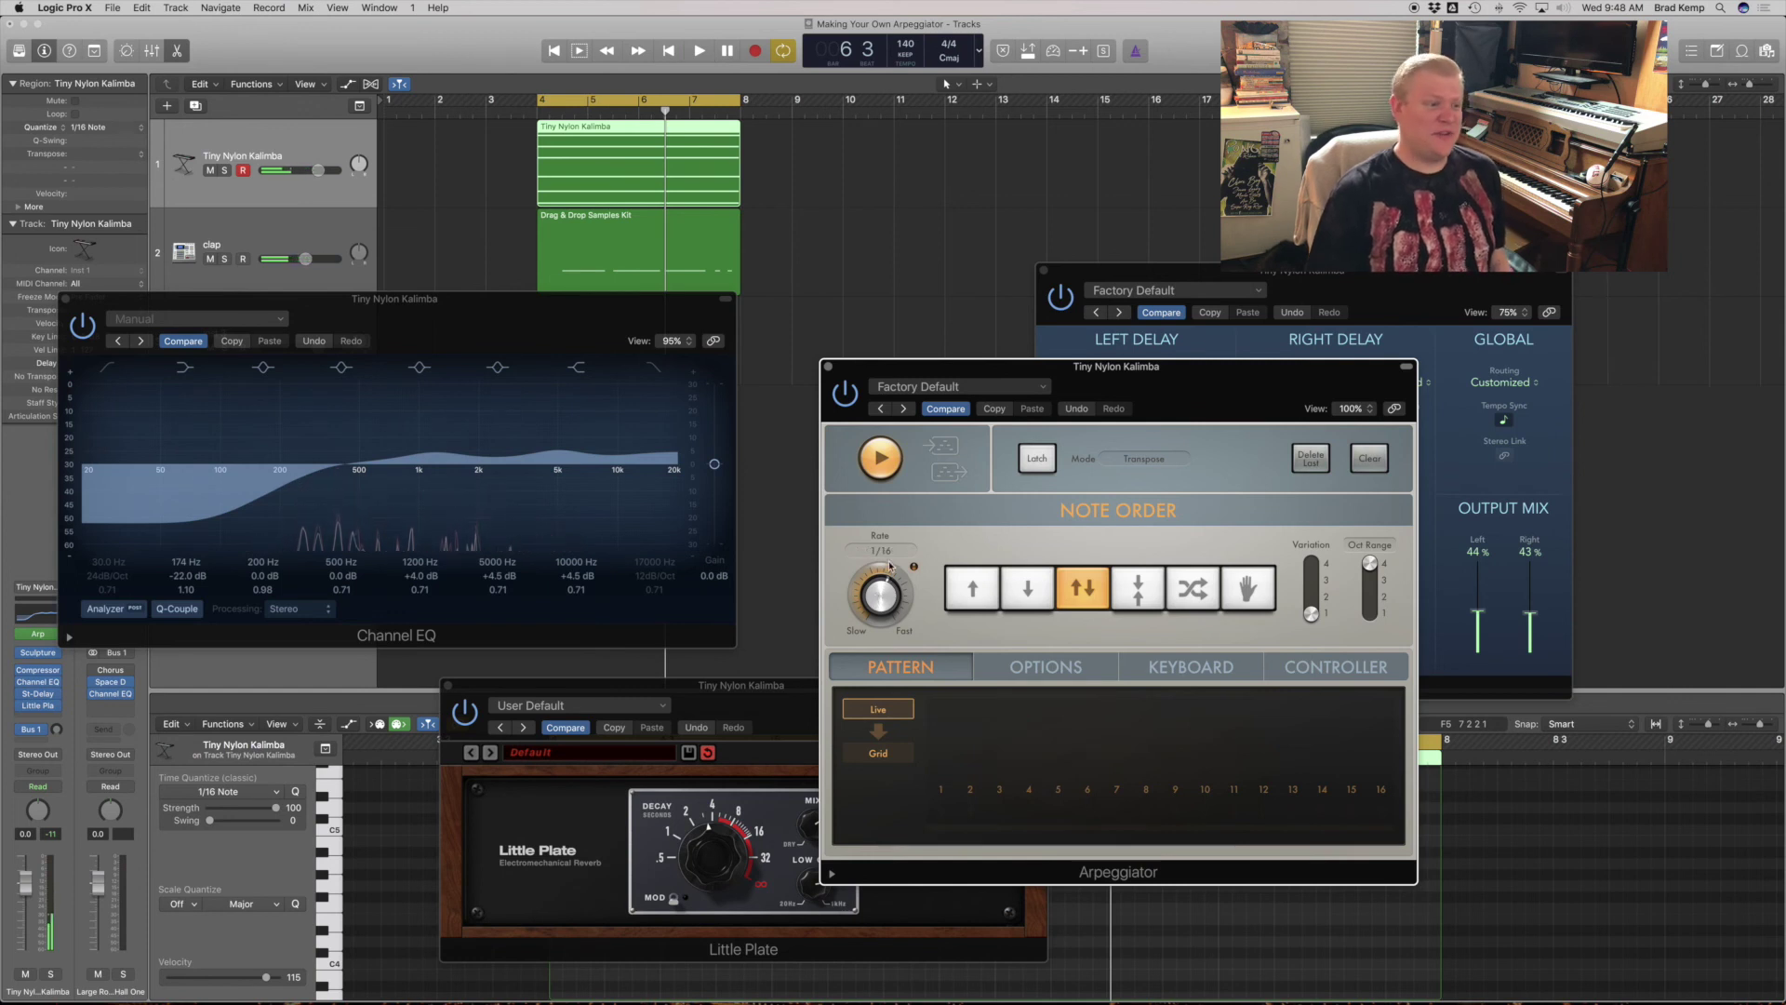
pyautogui.press('space')
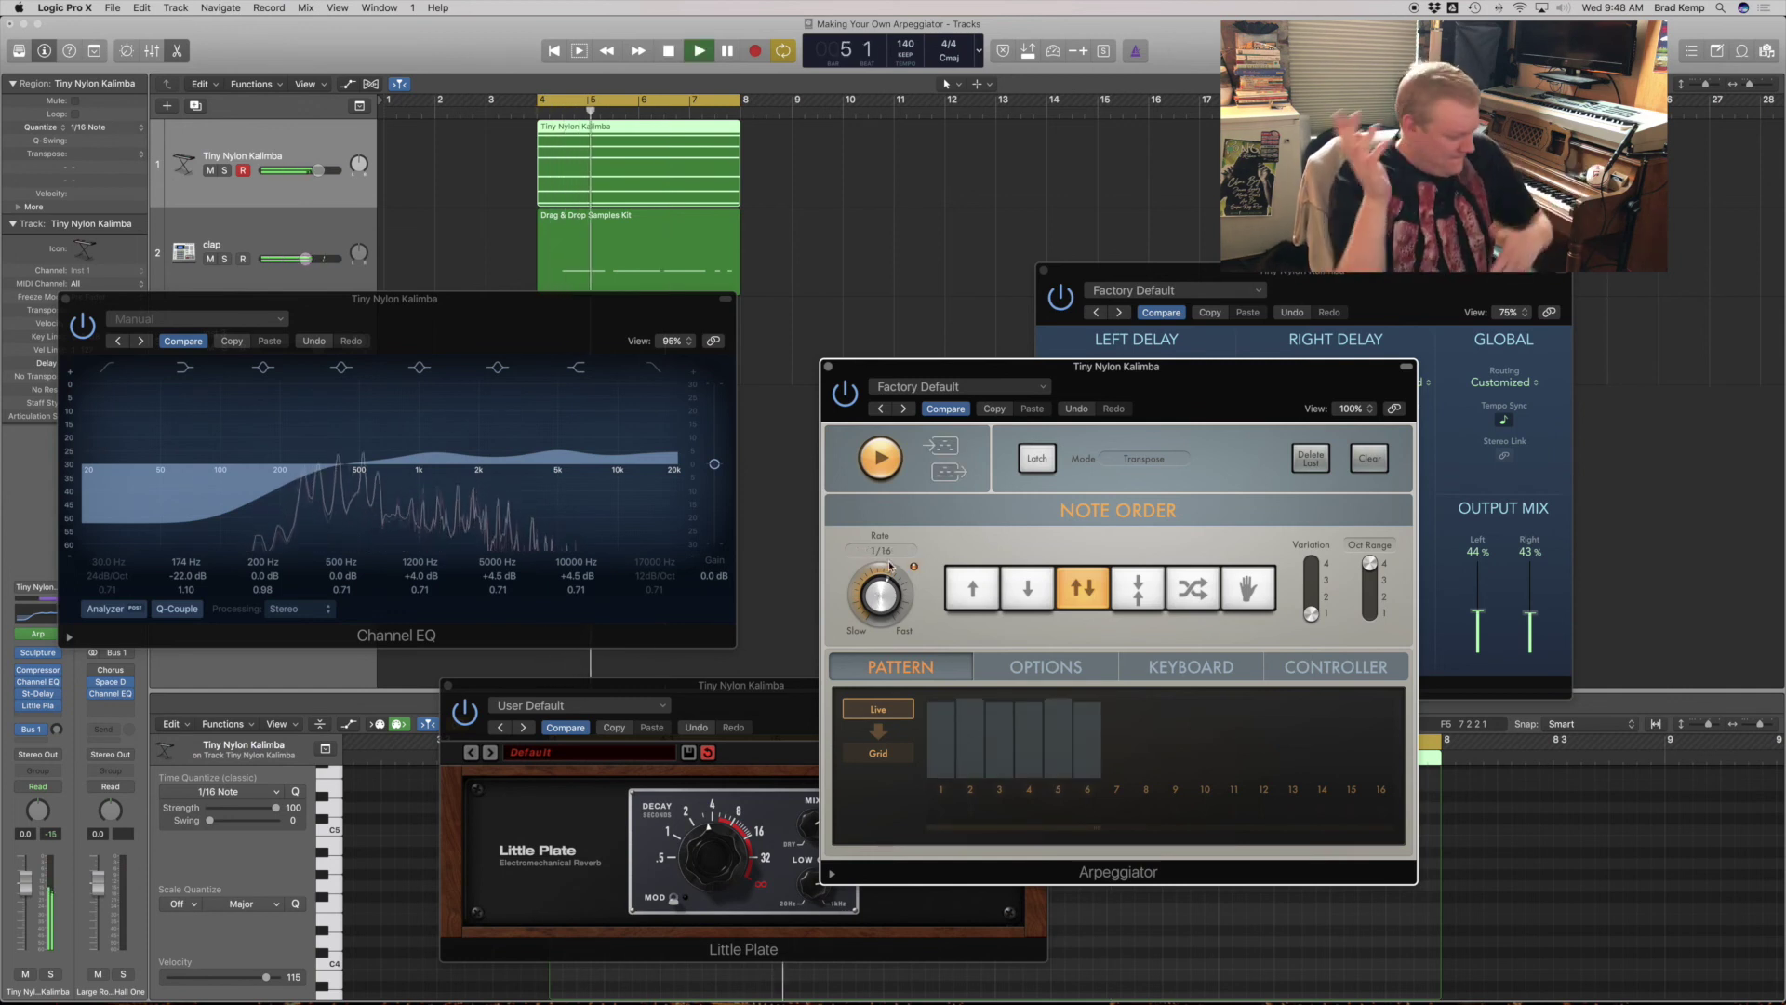
pyautogui.press('space')
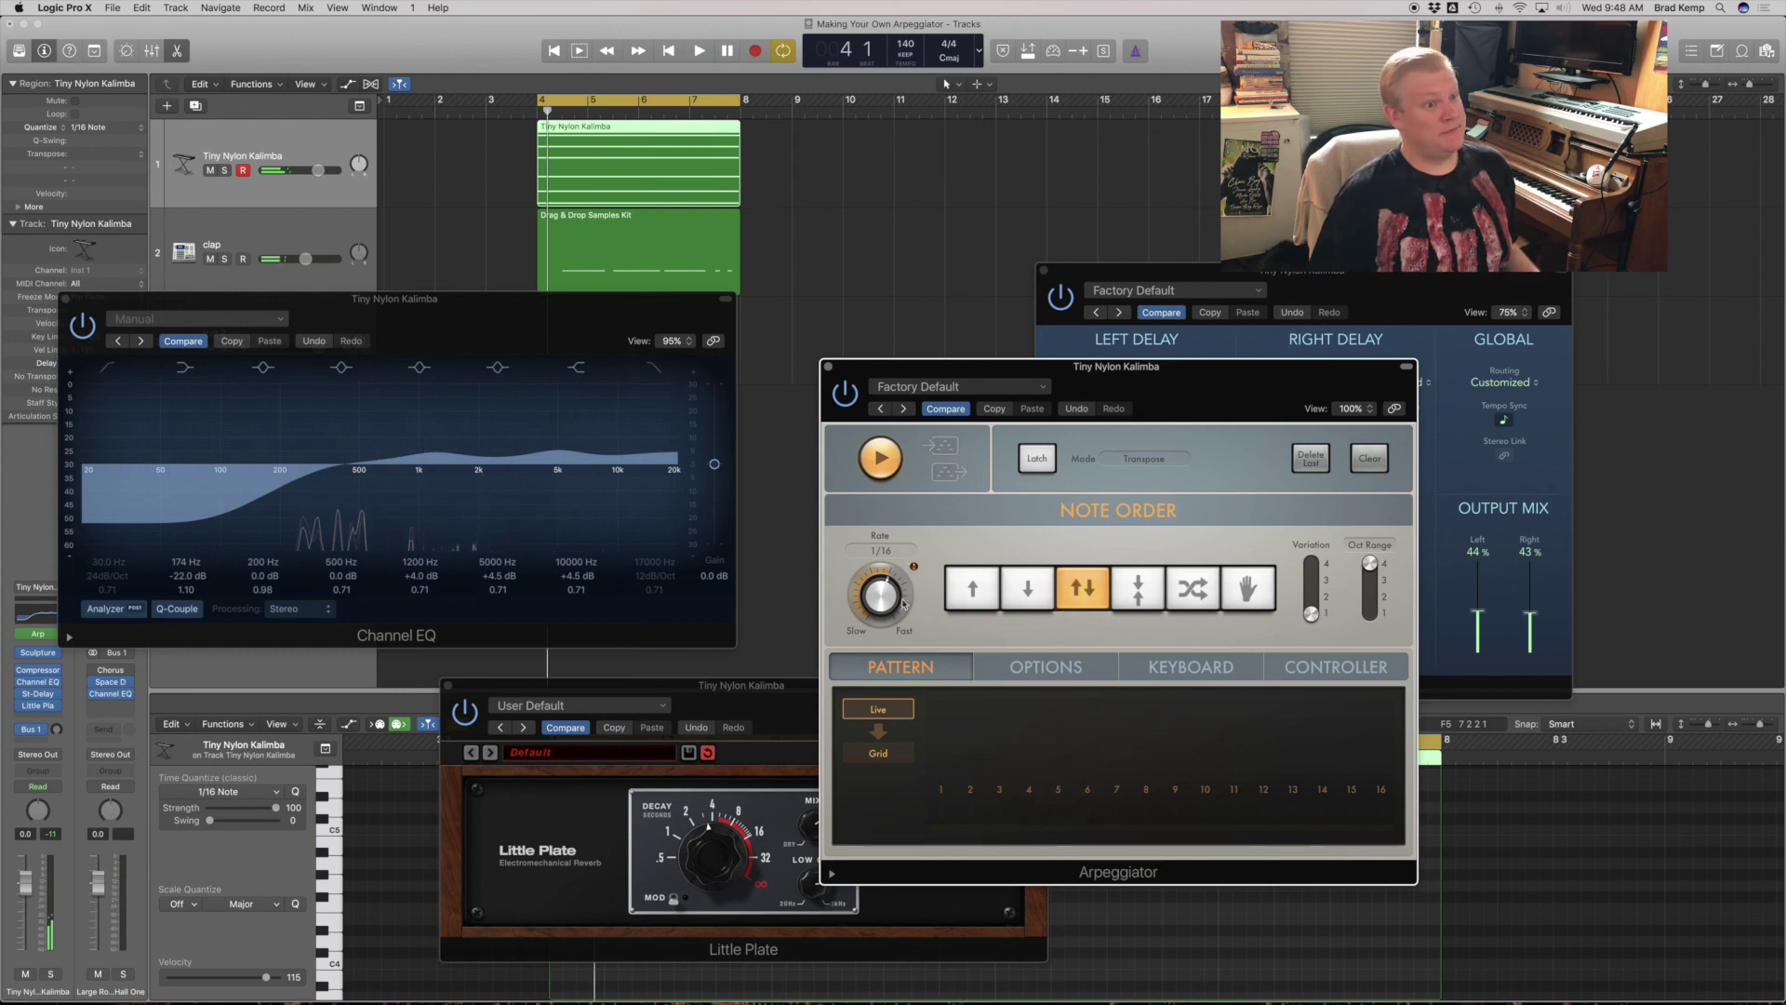